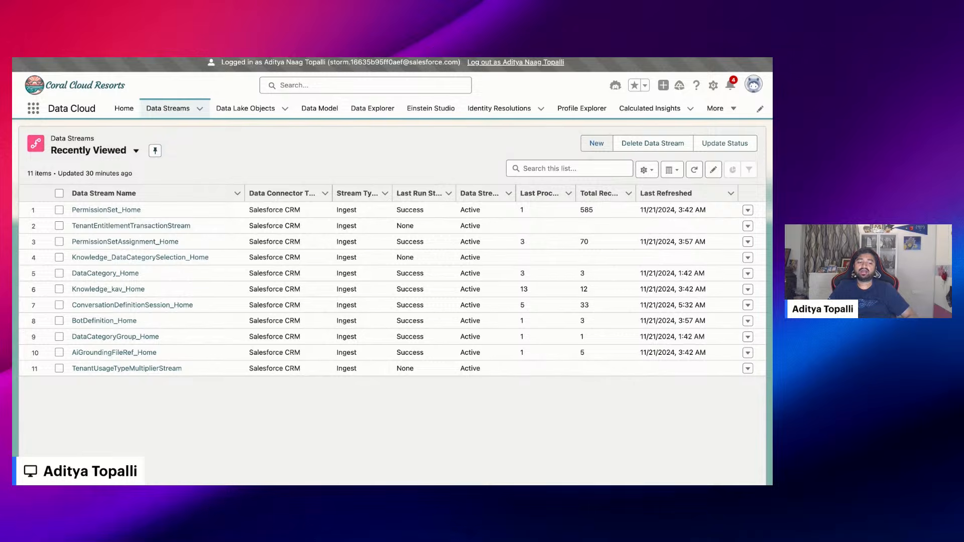
# Inspect the objects included in the standard Knowledge bundle for a new Salesforce CRM data stream, and close the setup without saving
pyautogui.click(597, 143)
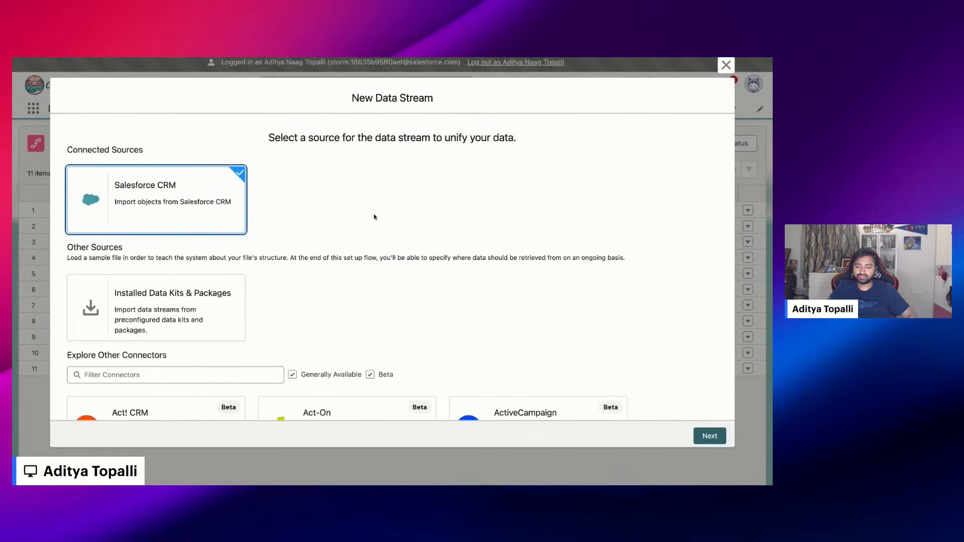
pyautogui.click(709, 435)
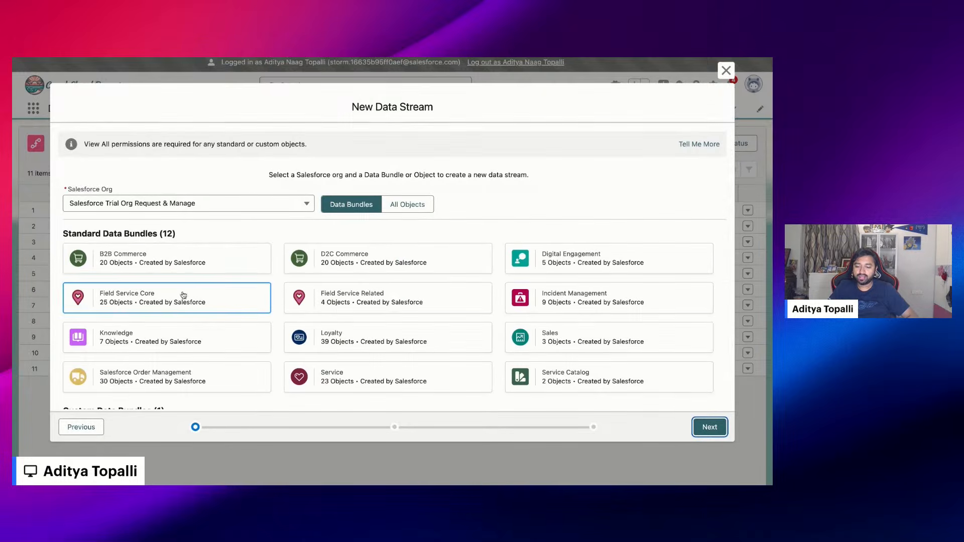
pyautogui.click(175, 335)
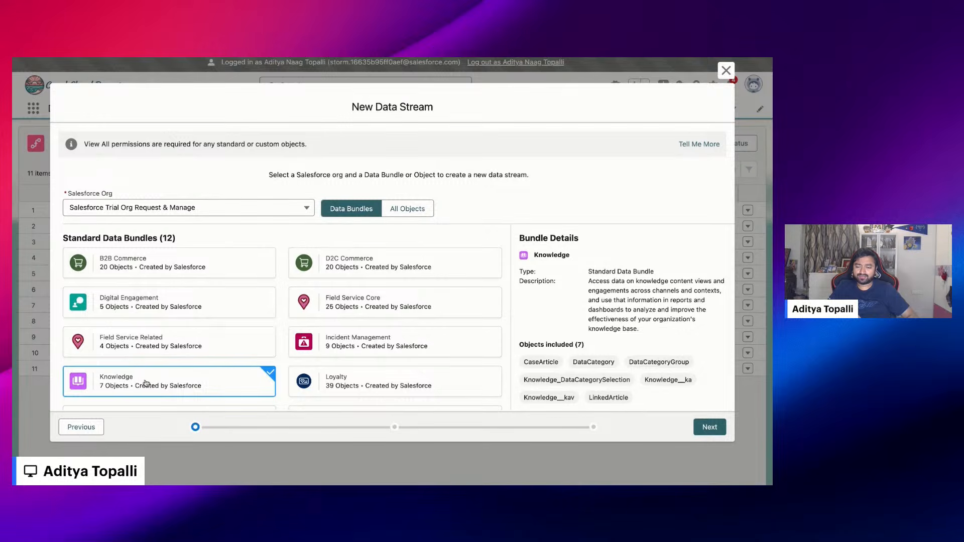
pyautogui.scroll(-2, 144, 383)
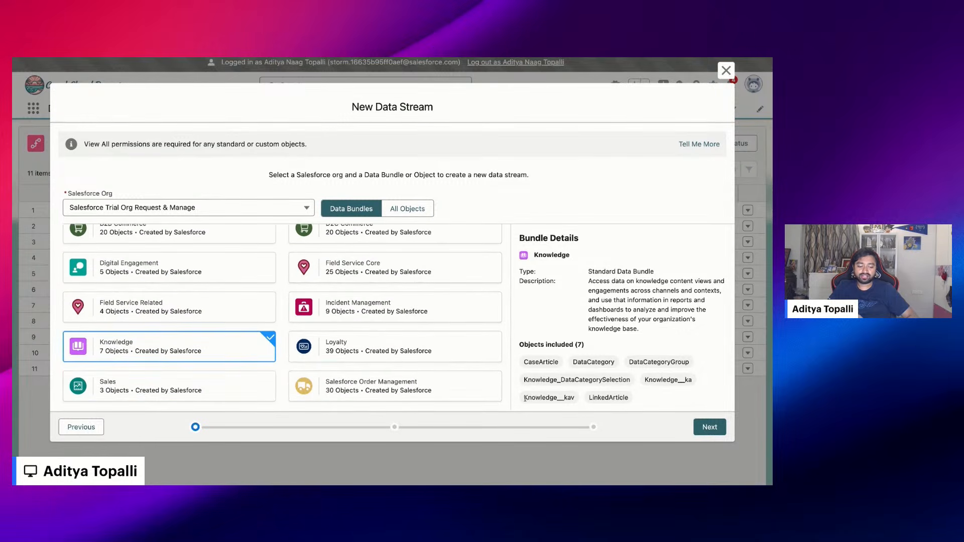
pyautogui.moveTo(525, 398); pyautogui.dragTo(557, 398)
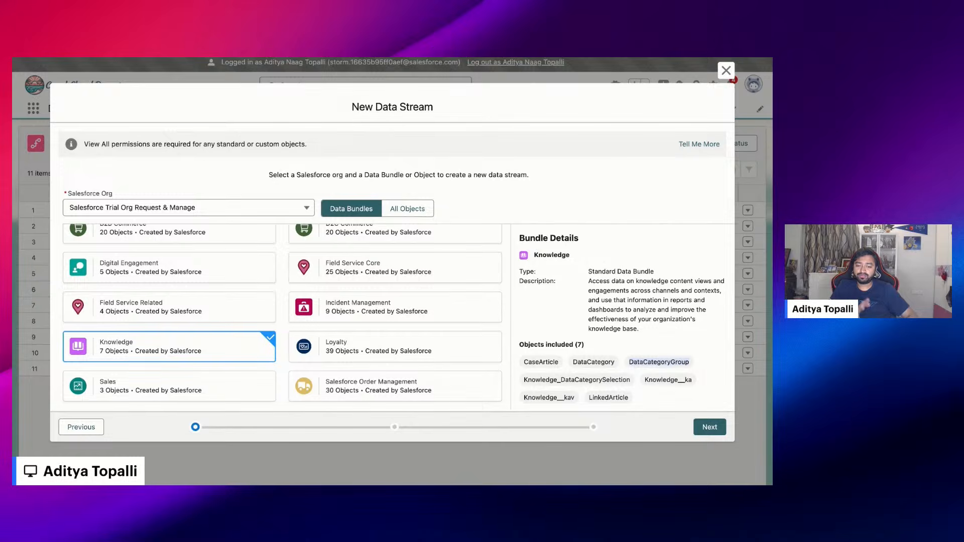
pyautogui.click(726, 70)
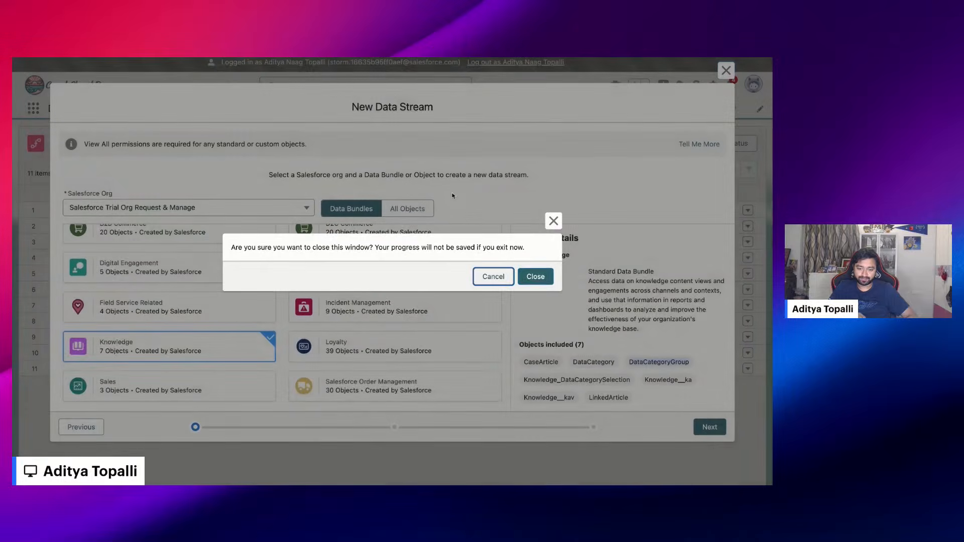
pyautogui.click(534, 276)
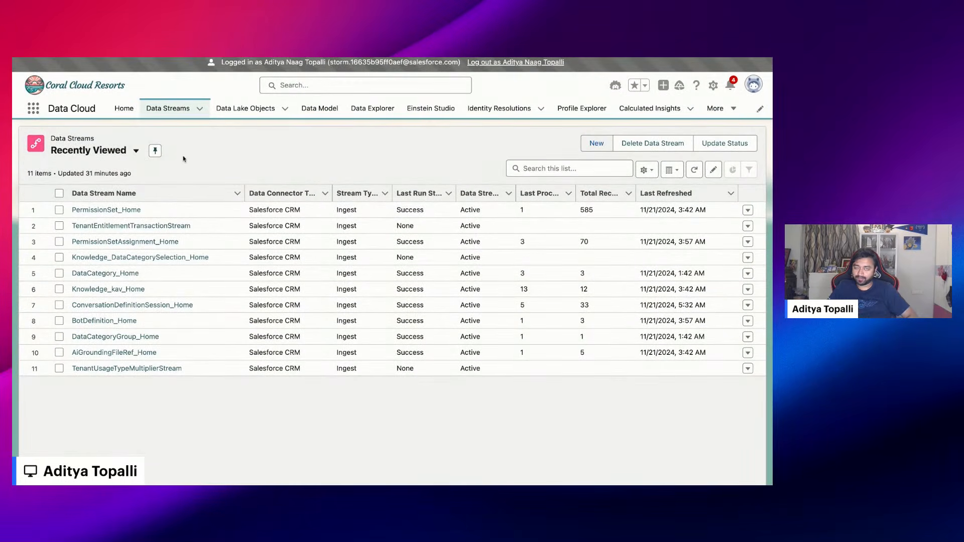
# Open the hotel-policies.pdf document and review its check-in and cancellation policy sections
pyautogui.click(157, 59)
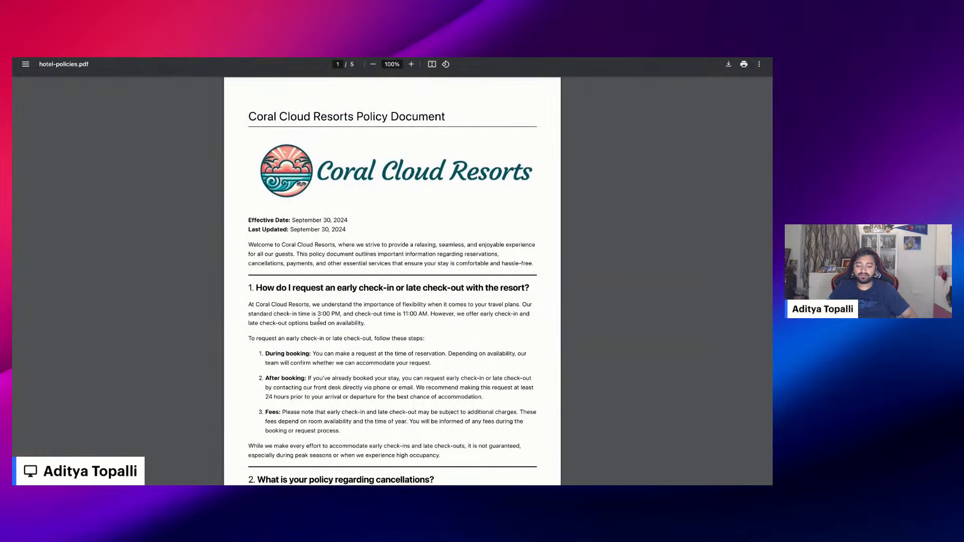
pyautogui.scroll(-6, 318, 321)
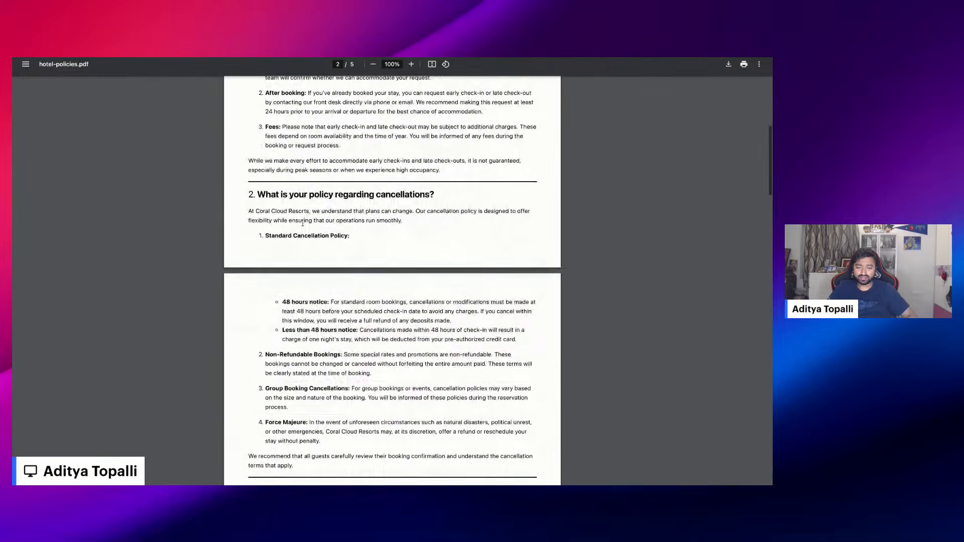
pyautogui.moveTo(258, 195); pyautogui.dragTo(422, 195)
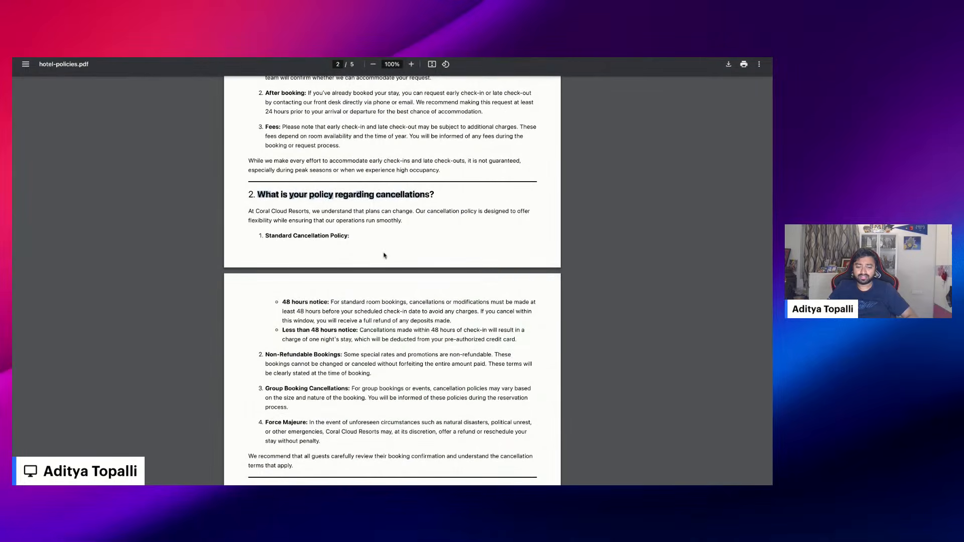
pyautogui.scroll(-1, 340, 361)
pyautogui.click(306, 341)
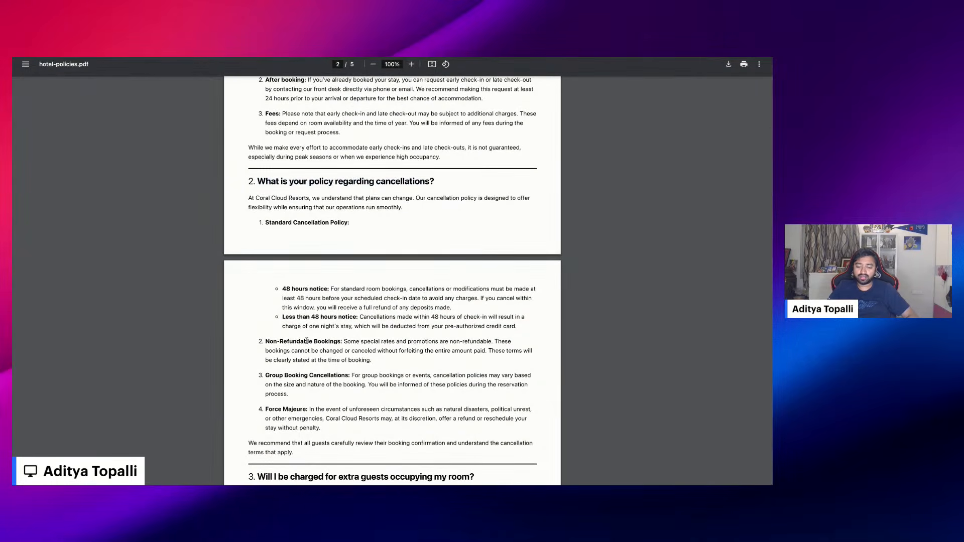
pyautogui.scroll(-3, 306, 435)
pyautogui.scroll(7, 306, 435)
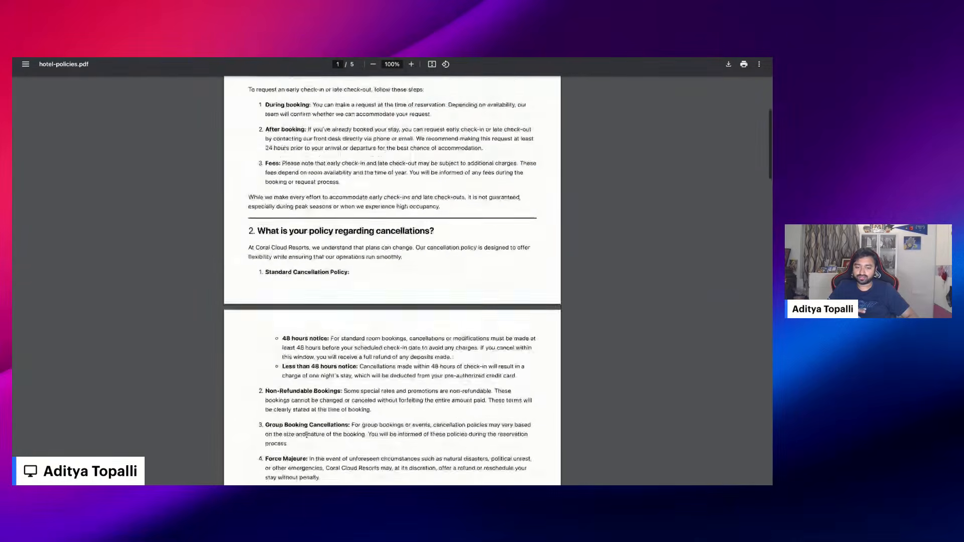
pyautogui.scroll(3, 392, 282)
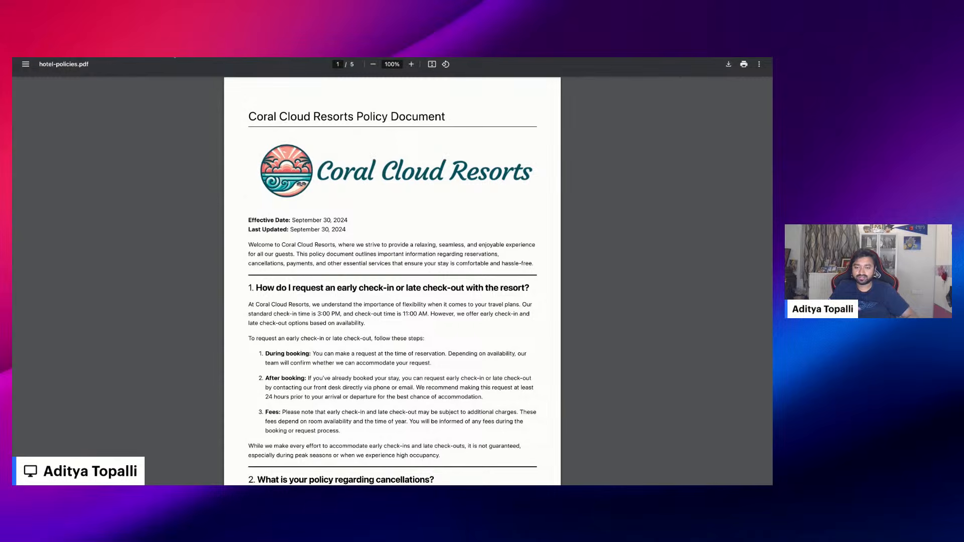
# Check the storage sources offered for a new data lake object created from external files, and close the setup without saving
pyautogui.click(173, 57)
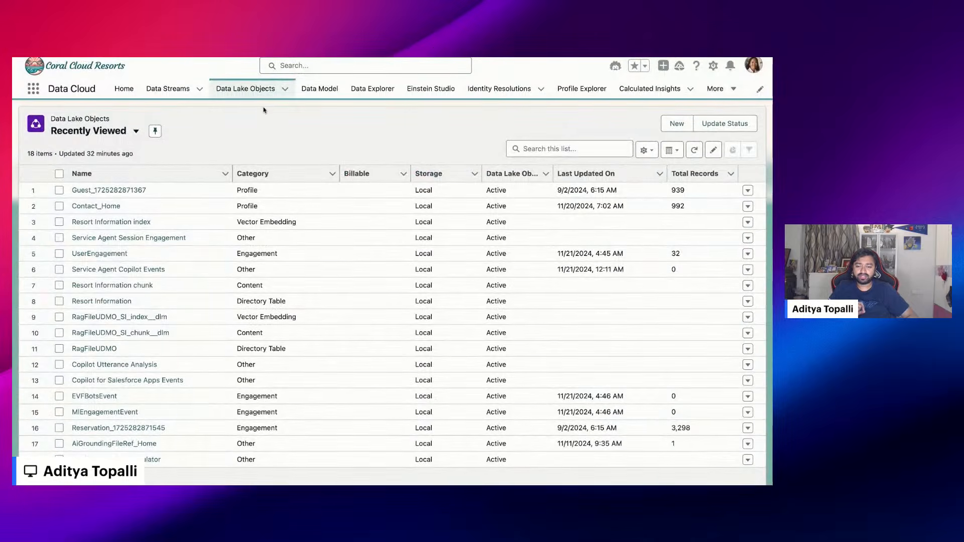
pyautogui.click(683, 124)
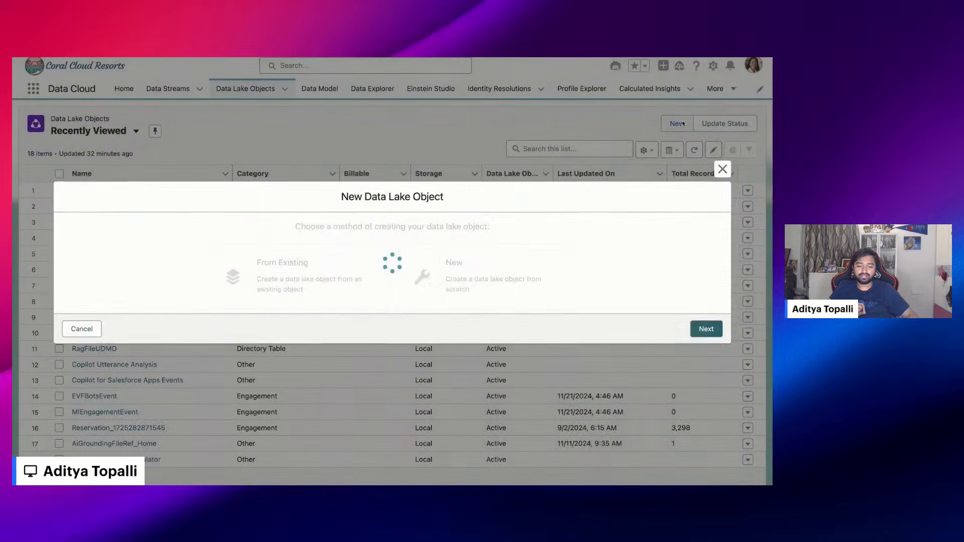
pyautogui.click(156, 280)
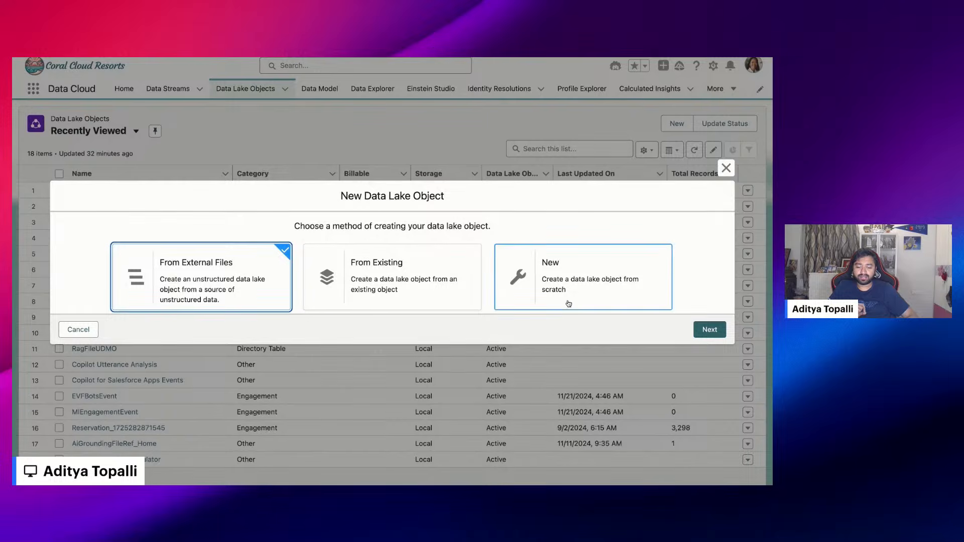
pyautogui.click(709, 330)
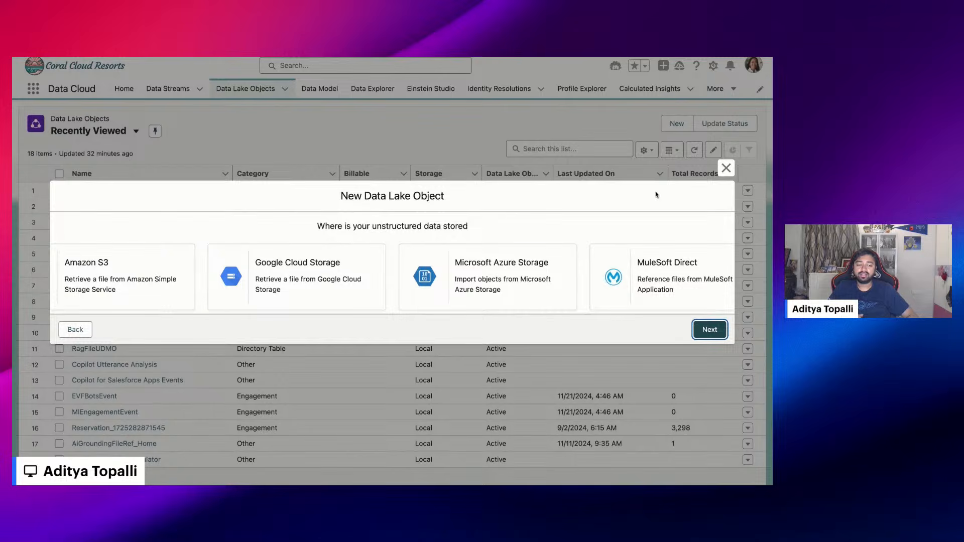
pyautogui.click(725, 167)
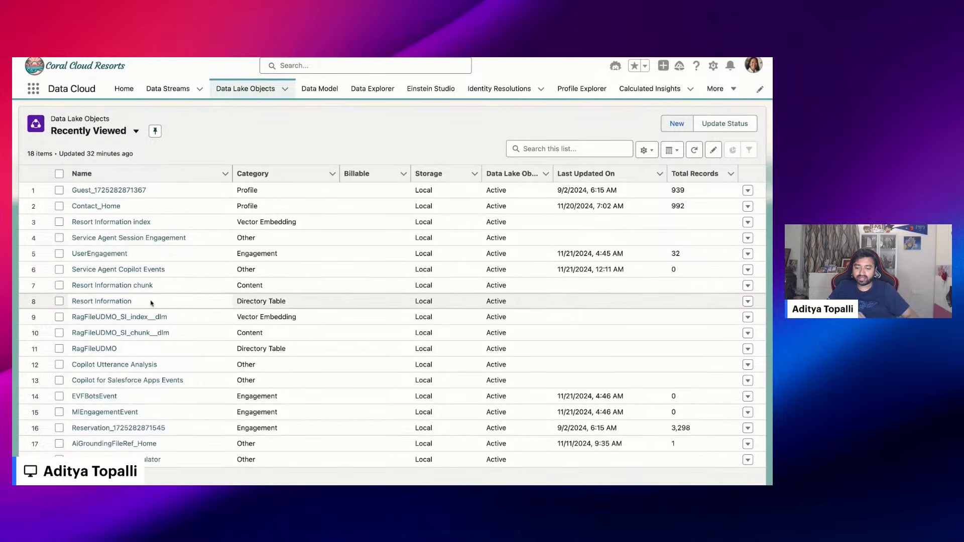
# Examine the Resort Information entry and its category in the data lake objects list
pyautogui.moveTo(140, 304); pyautogui.dragTo(76, 302)
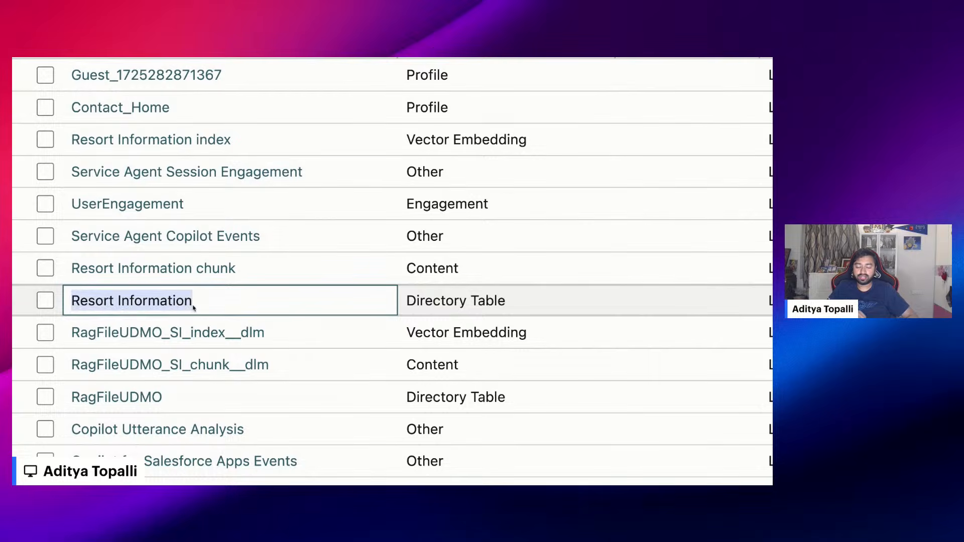
pyautogui.scroll(-5, 194, 307)
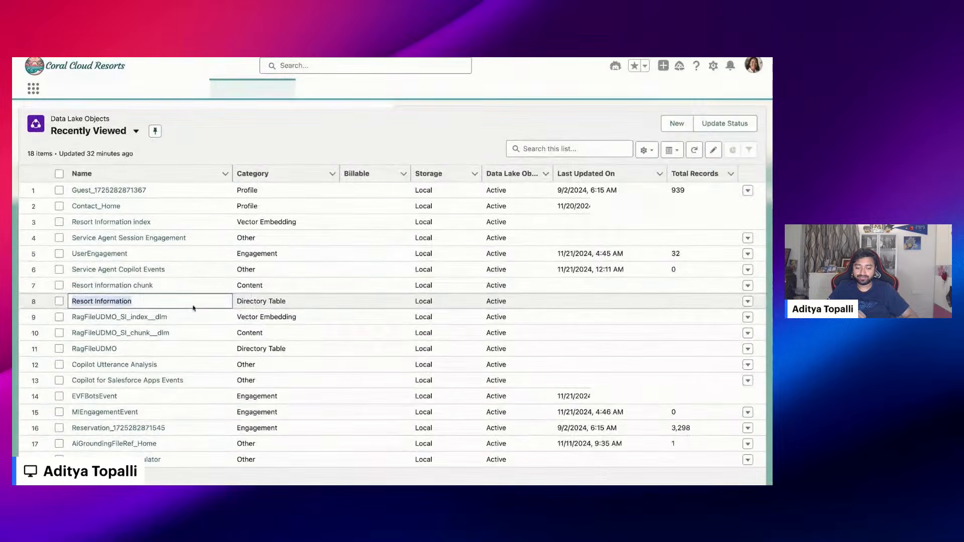
pyautogui.click(239, 302)
pyautogui.moveTo(238, 302); pyautogui.dragTo(287, 302)
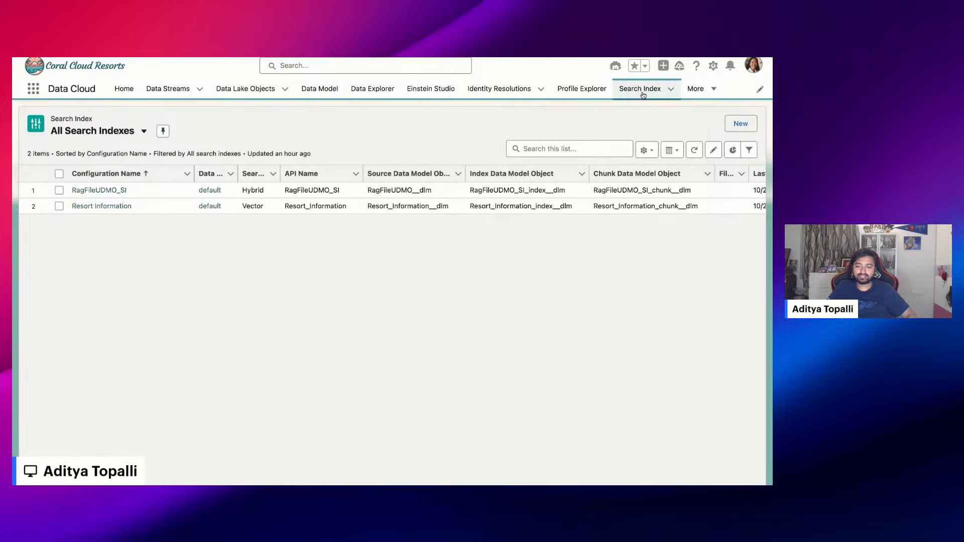
# Start a new search index configuration using Easy Setup
pyautogui.click(740, 124)
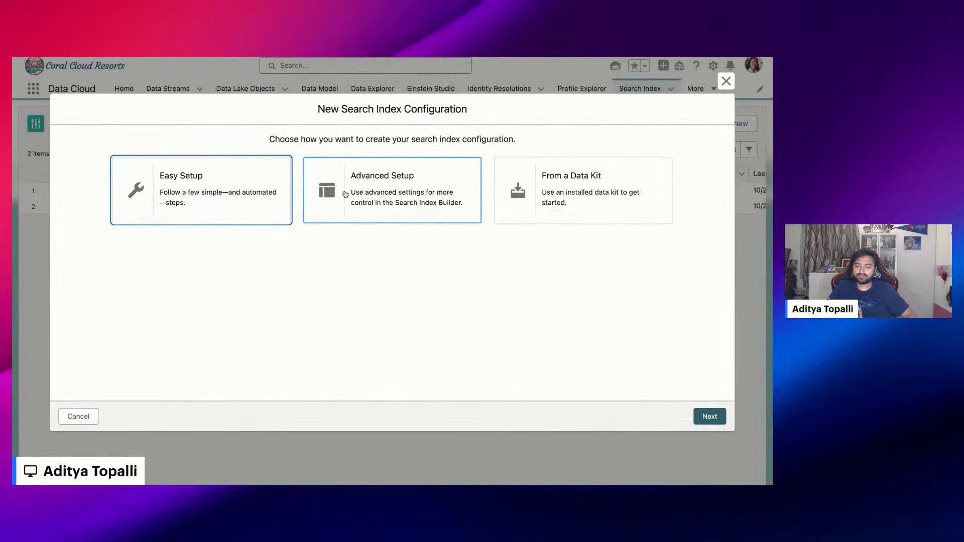
pyautogui.click(248, 198)
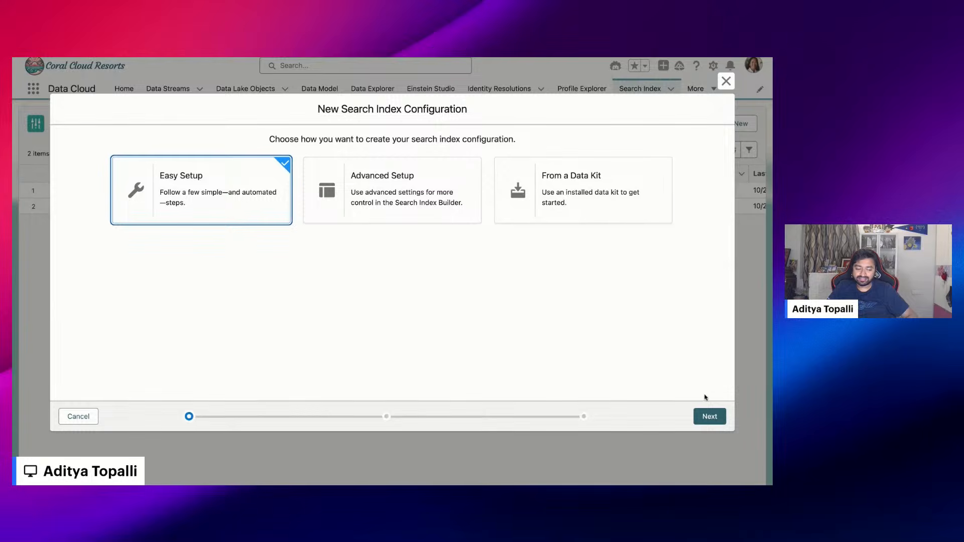
pyautogui.click(708, 417)
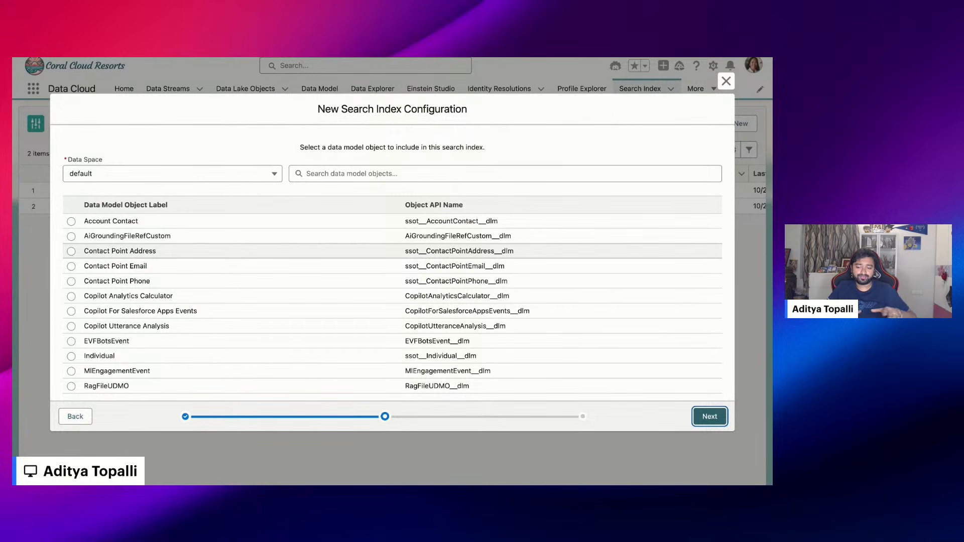
# Choose the Resort Information data model object for the search index and proceed to the configuration review
pyautogui.scroll(-2, 391, 291)
pyautogui.scroll(-2, 392, 291)
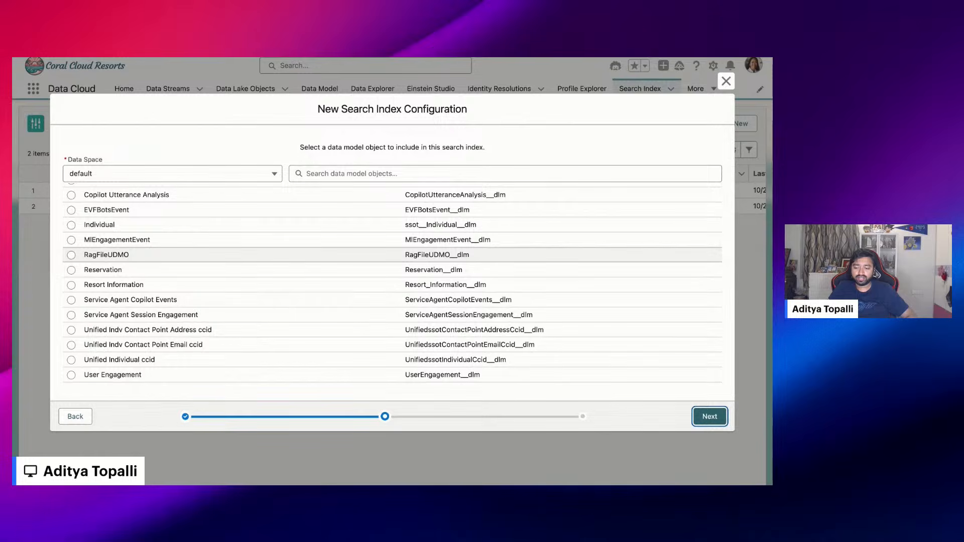
pyautogui.scroll(4, 391, 291)
pyautogui.scroll(1, 392, 251)
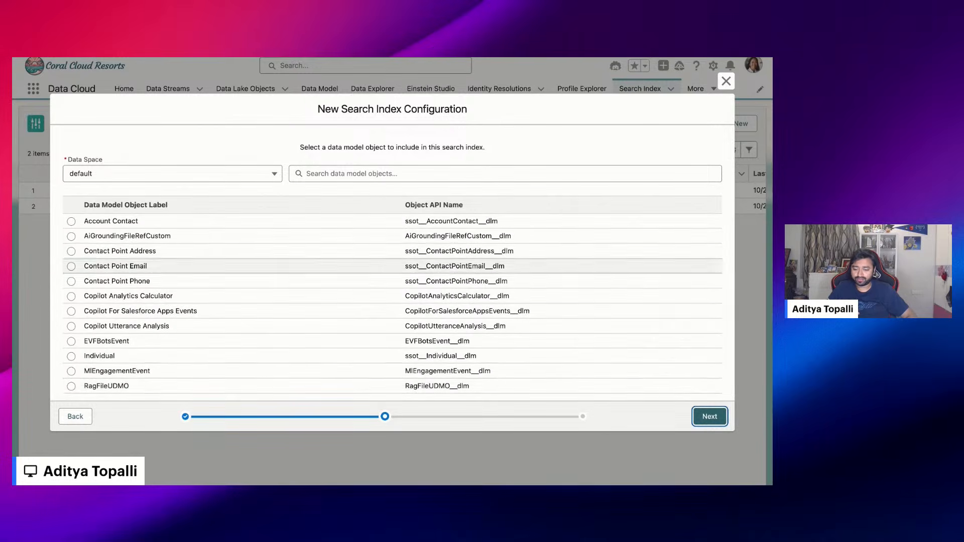
pyautogui.scroll(-2, 74, 344)
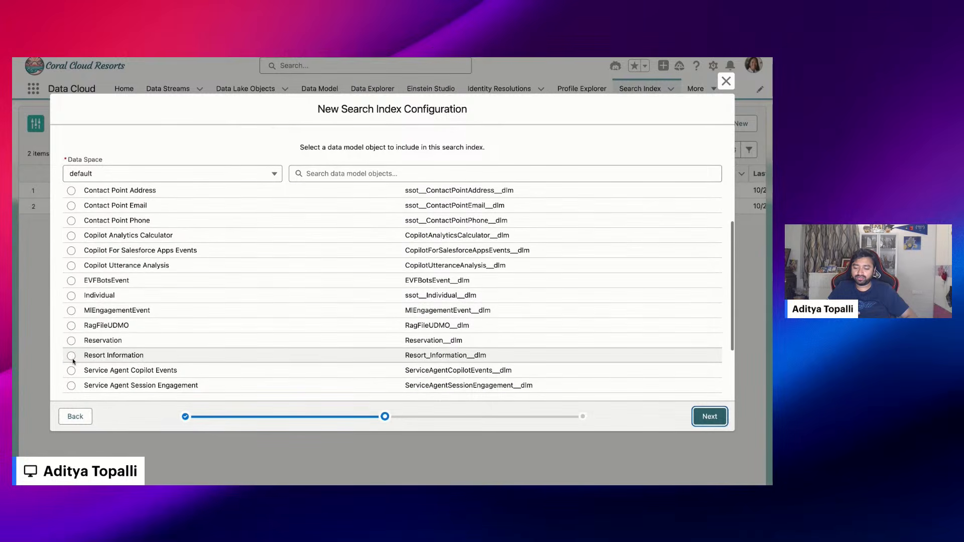
pyautogui.click(71, 357)
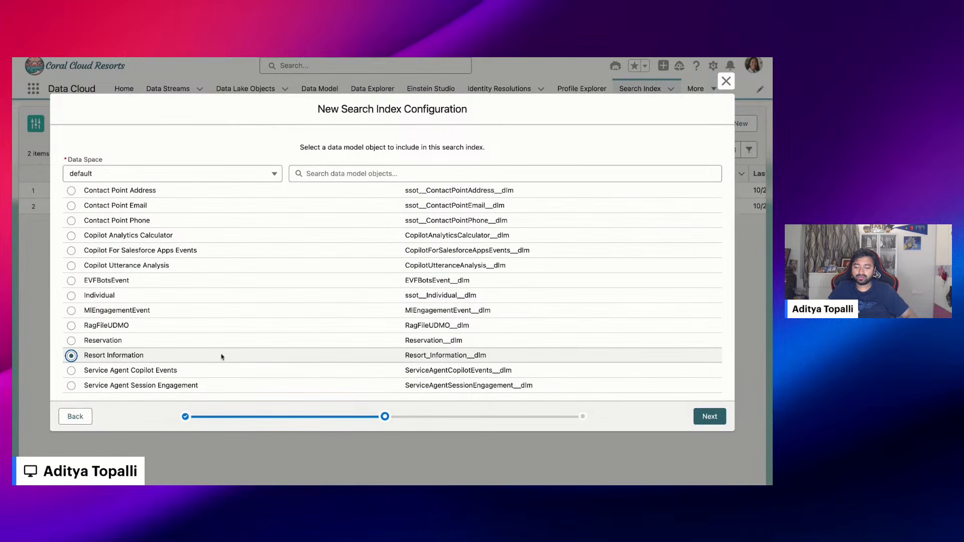
pyautogui.click(706, 417)
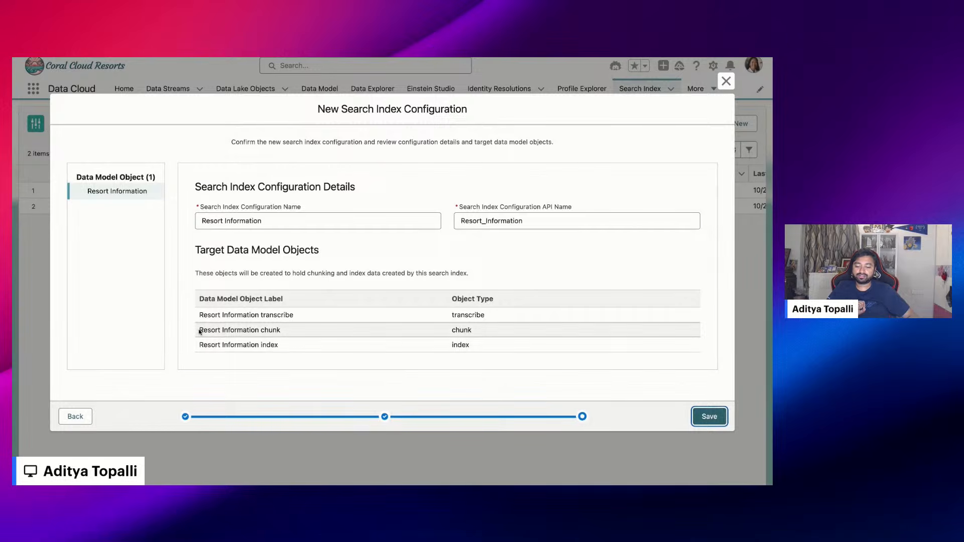
# Review the chunk and index target data model objects listed for the Resort Information search index
pyautogui.moveTo(200, 332); pyautogui.dragTo(280, 331)
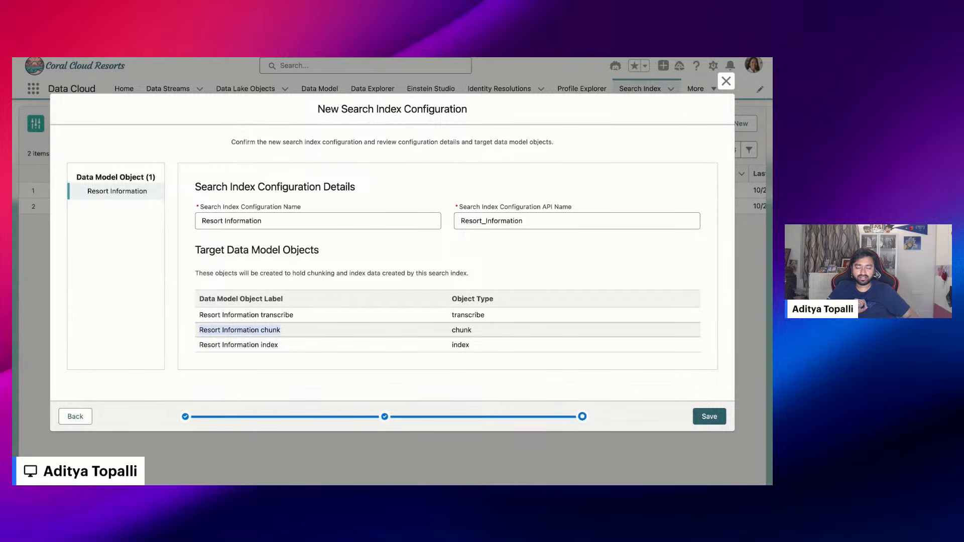
pyautogui.moveTo(200, 345); pyautogui.dragTo(278, 344)
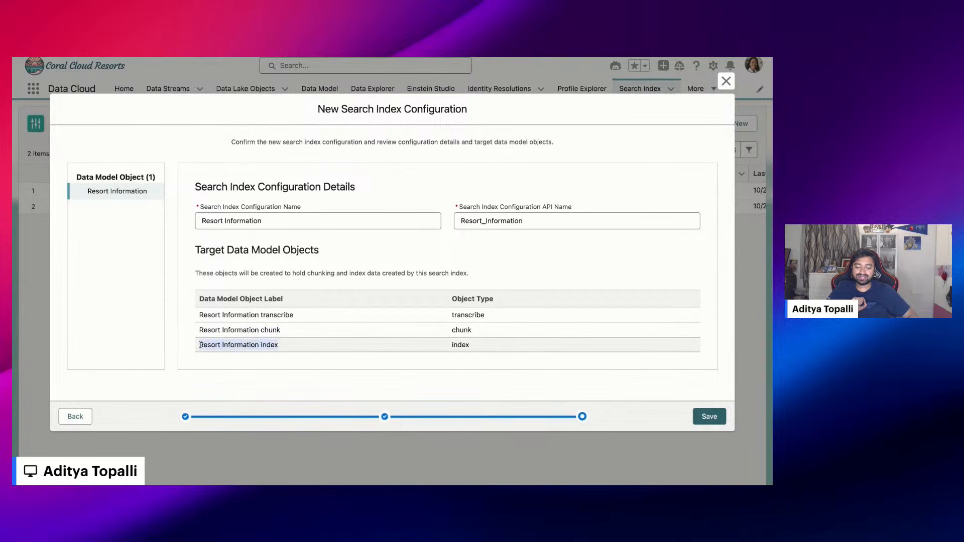
pyautogui.doubleClick(271, 330)
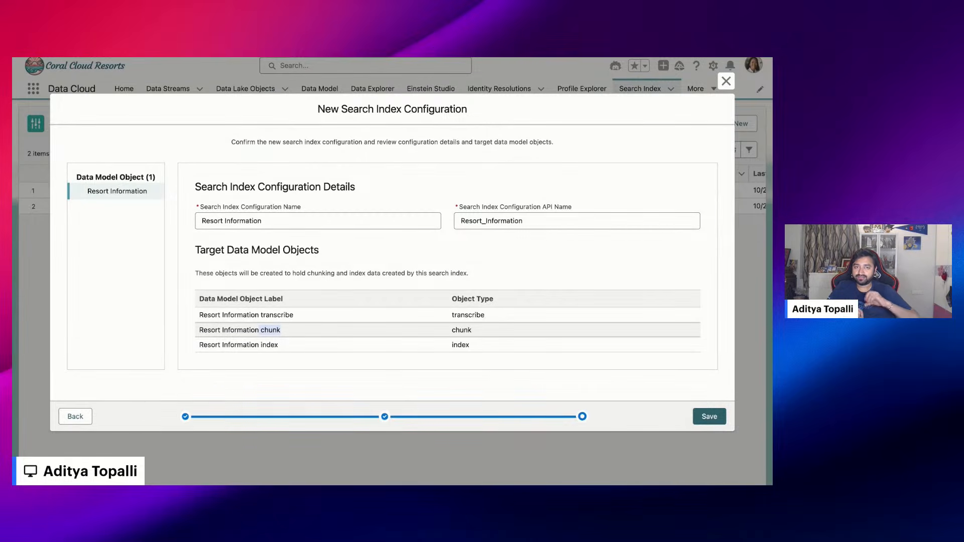
pyautogui.doubleClick(266, 345)
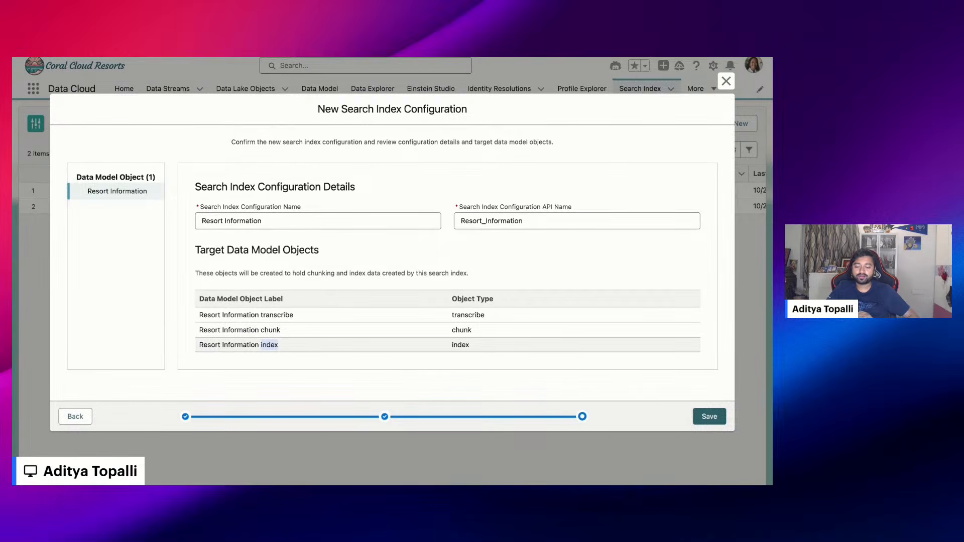
pyautogui.tripleClick(201, 344)
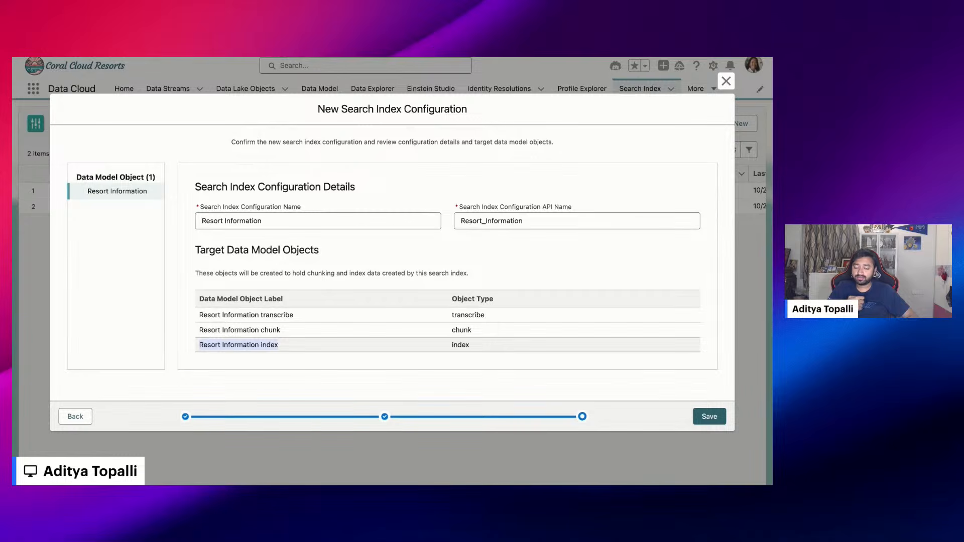
pyautogui.click(202, 345)
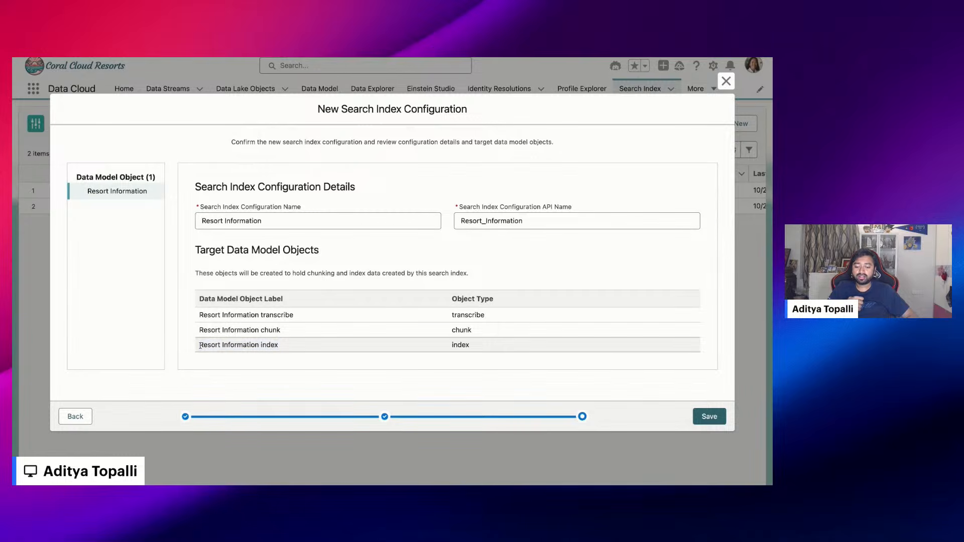
# Review the index and transcribe target data model objects that the Resort Information search index would create
pyautogui.moveTo(200, 345); pyautogui.dragTo(278, 345)
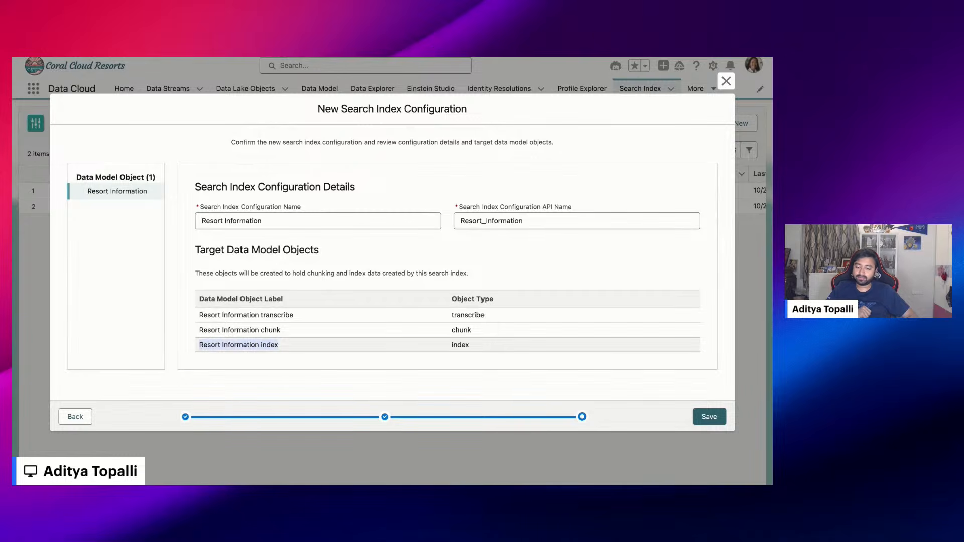
pyautogui.click(296, 316)
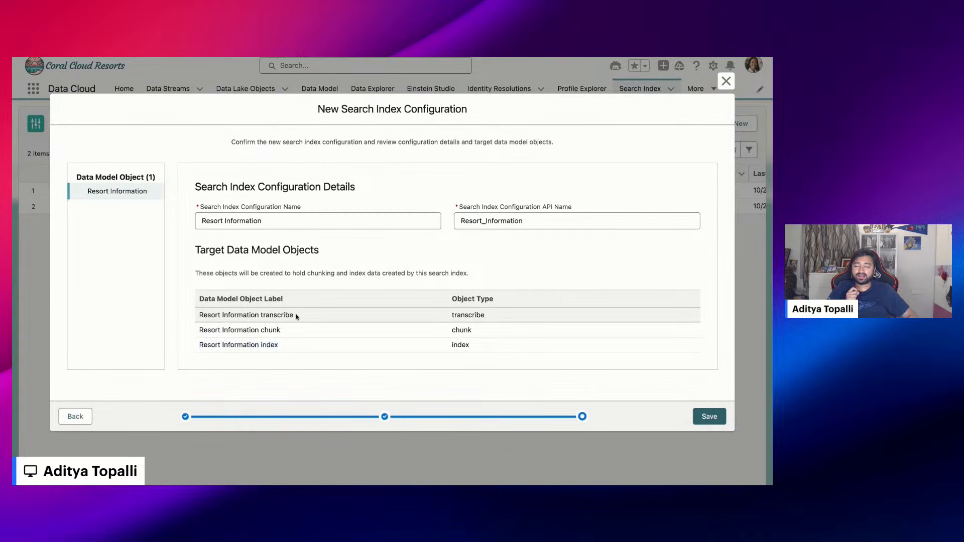
pyautogui.moveTo(296, 316); pyautogui.dragTo(261, 315)
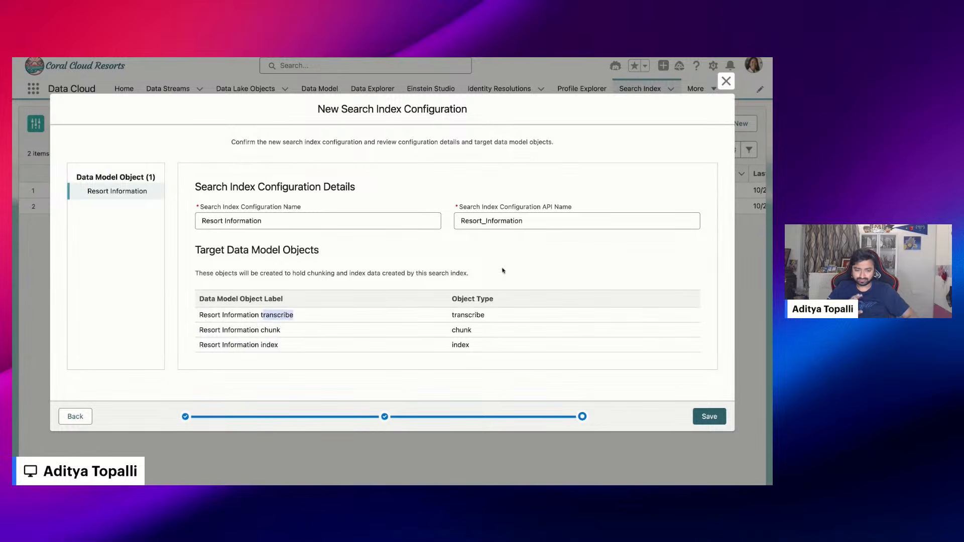
# Close the new search index configuration without saving and check the refresh dates and statuses of the existing search indexes
pyautogui.click(726, 81)
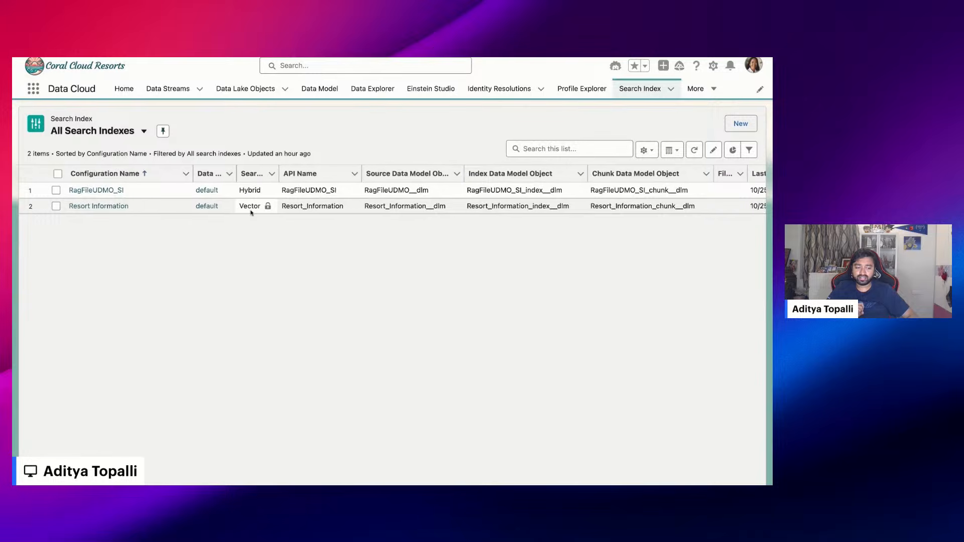
pyautogui.hscroll(5, 249, 212)
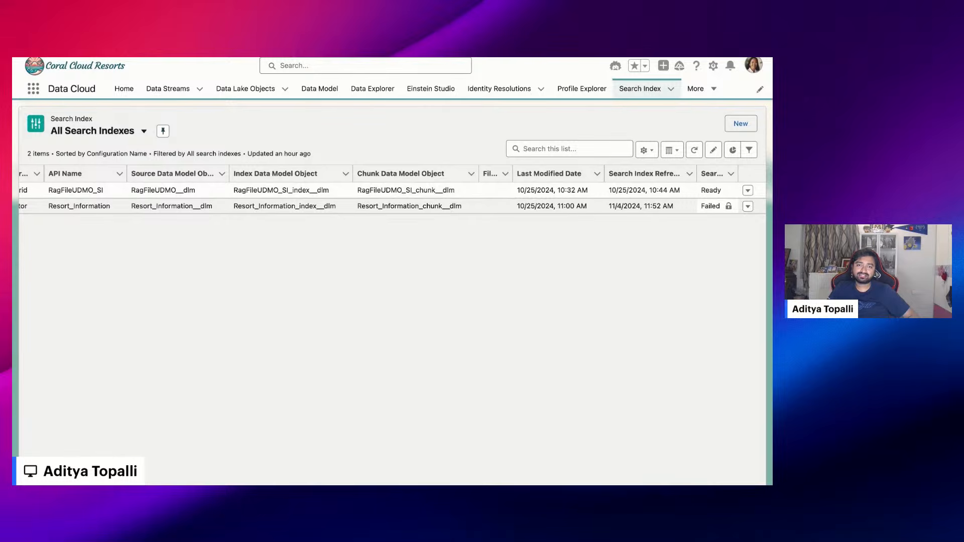
pyautogui.hscroll(-5, 584, 272)
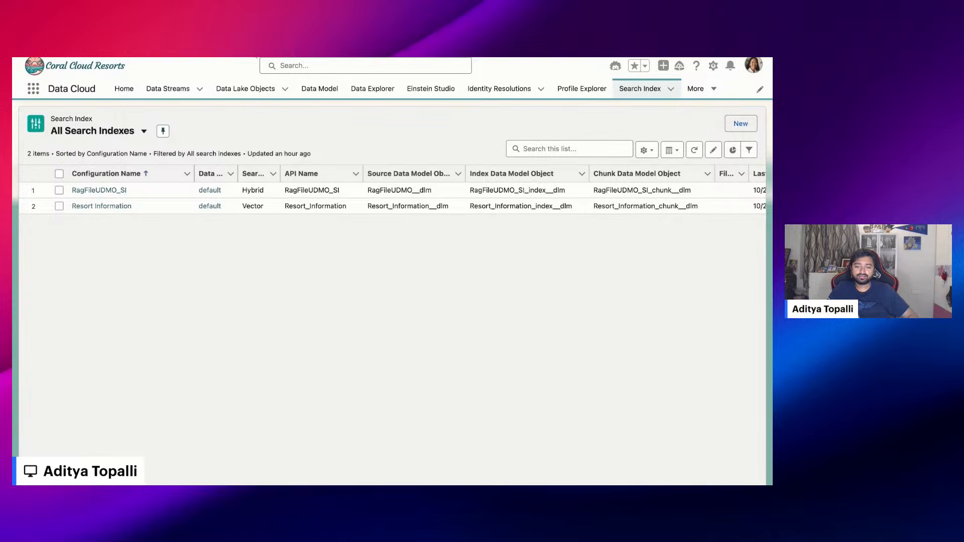
# Display the records of the Resort Information index data model object in Data Explorer
pyautogui.click(256, 57)
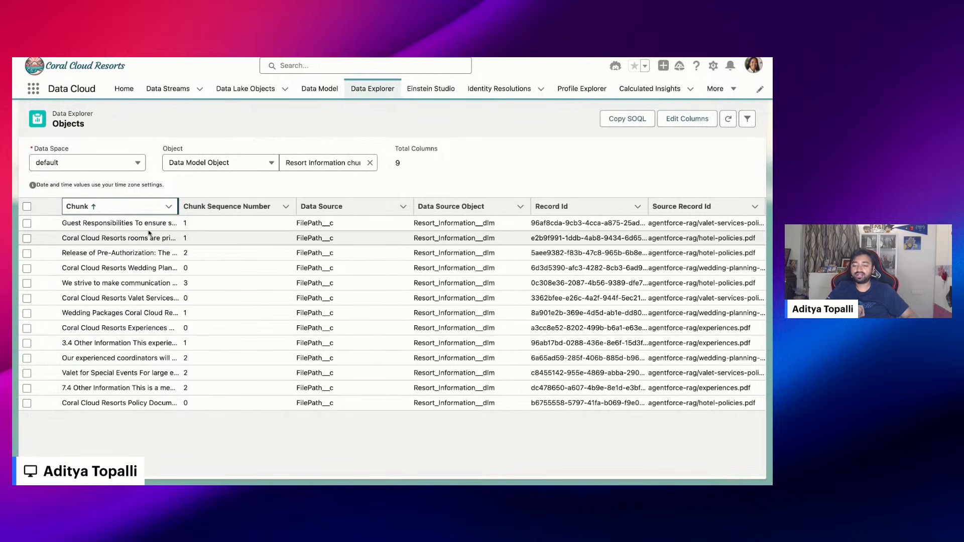
pyautogui.click(369, 163)
pyautogui.scroll(-10, 341, 311)
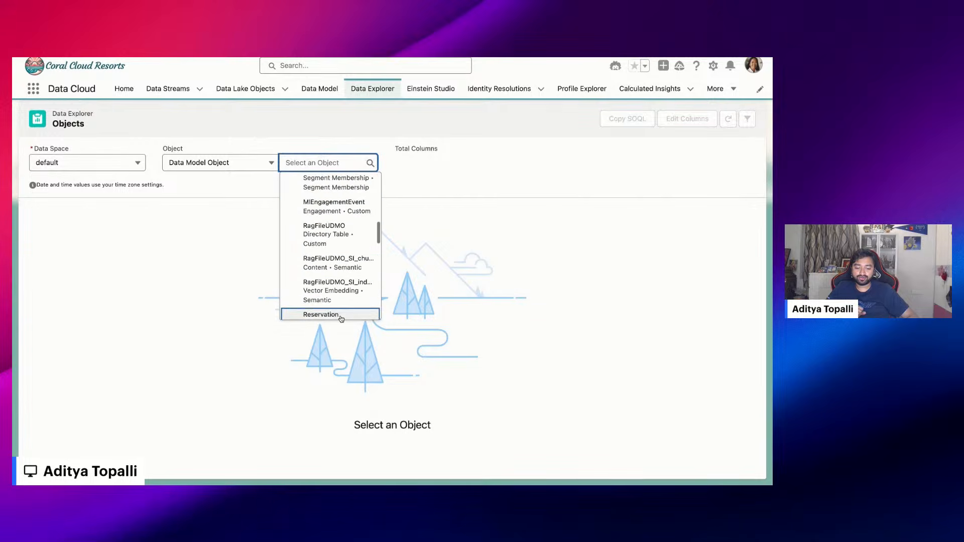
pyautogui.scroll(-2, 327, 266)
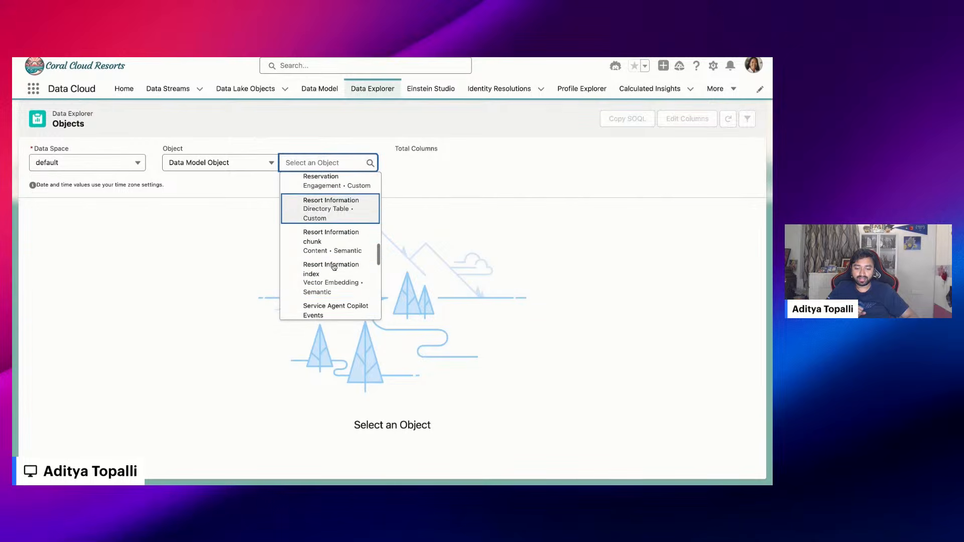
pyautogui.click(321, 278)
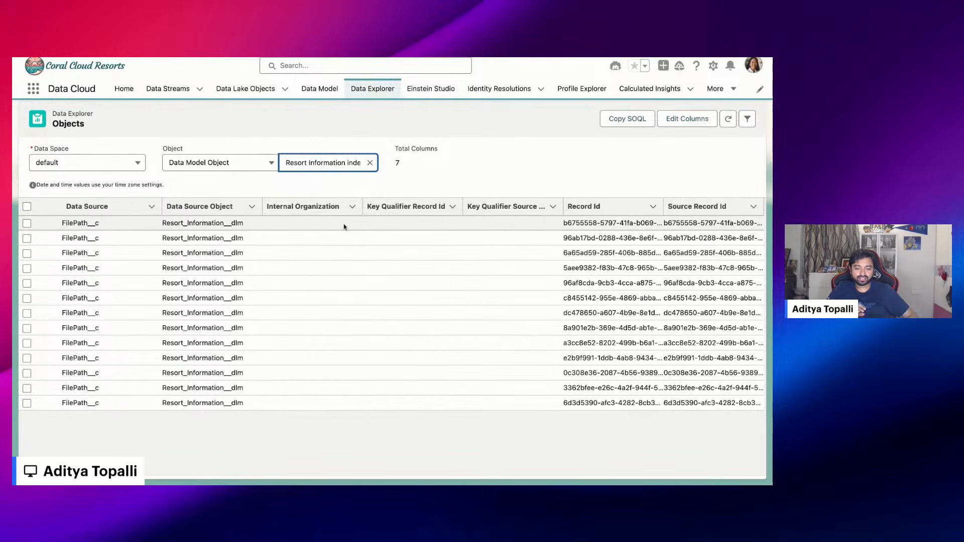
# Review the column selection for the Resort Information index object and close it without changes
pyautogui.click(690, 125)
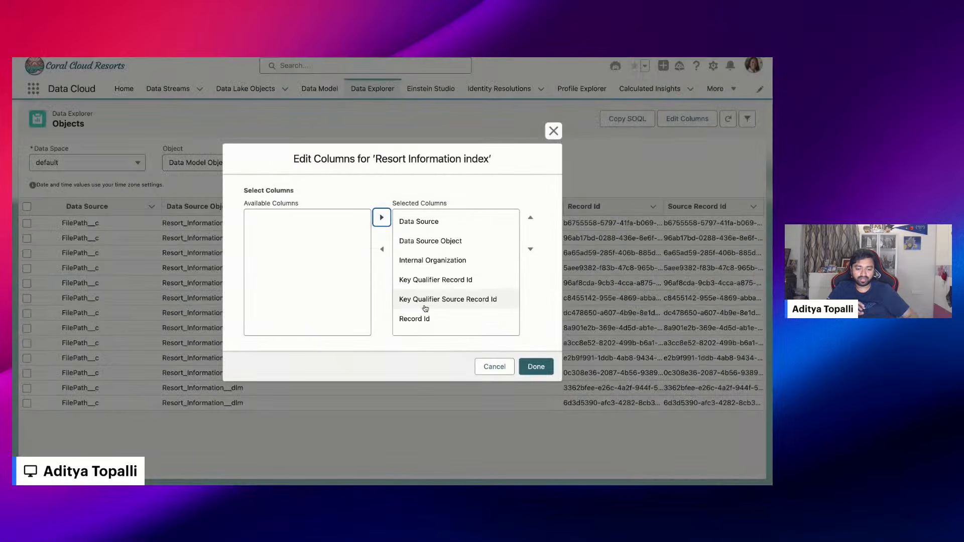
pyautogui.scroll(-2, 424, 301)
pyautogui.scroll(2, 425, 308)
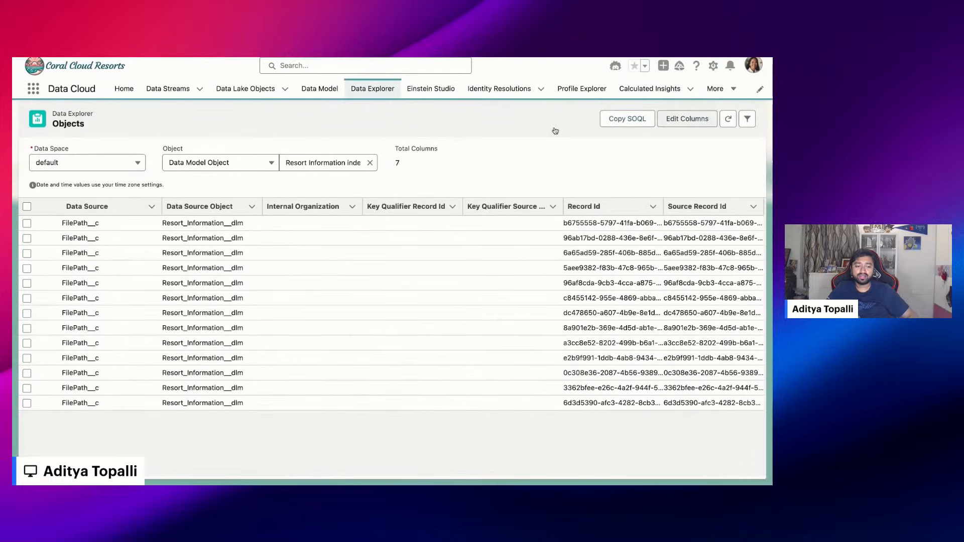
pyautogui.click(553, 131)
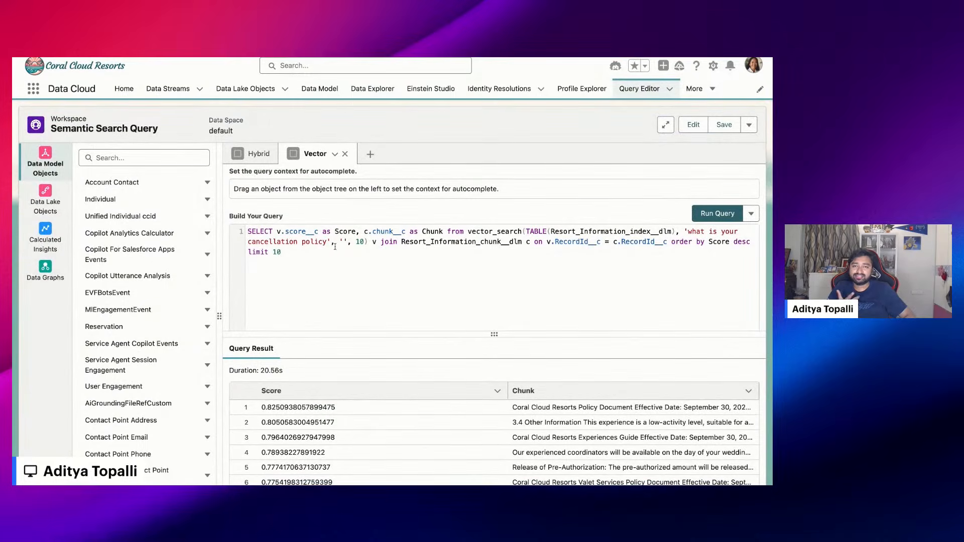
# Examine the Vector query's vector_search function, its Resort_Information_index__dlm table and the search phrase 'what is your cancellation policy'
pyautogui.press('super+a')
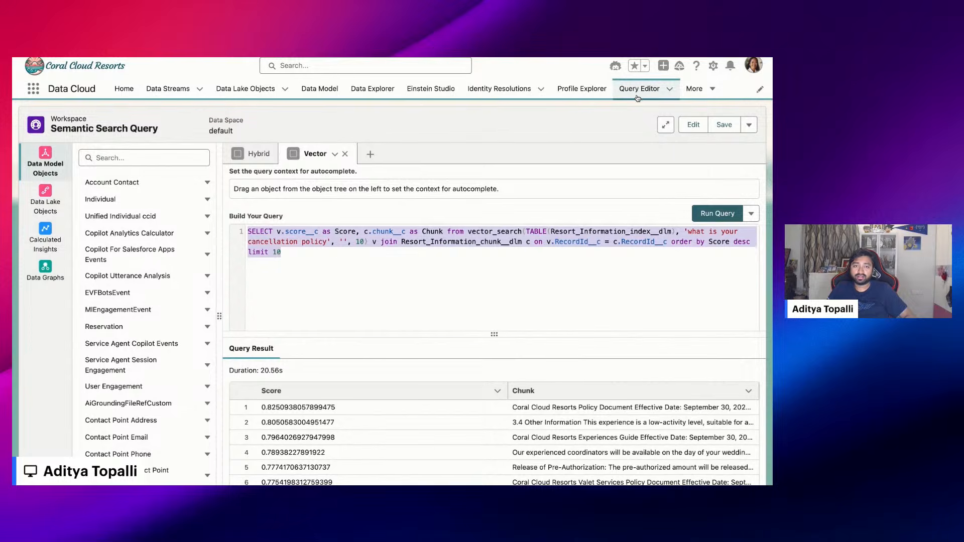
pyautogui.click(512, 260)
pyautogui.doubleClick(581, 230)
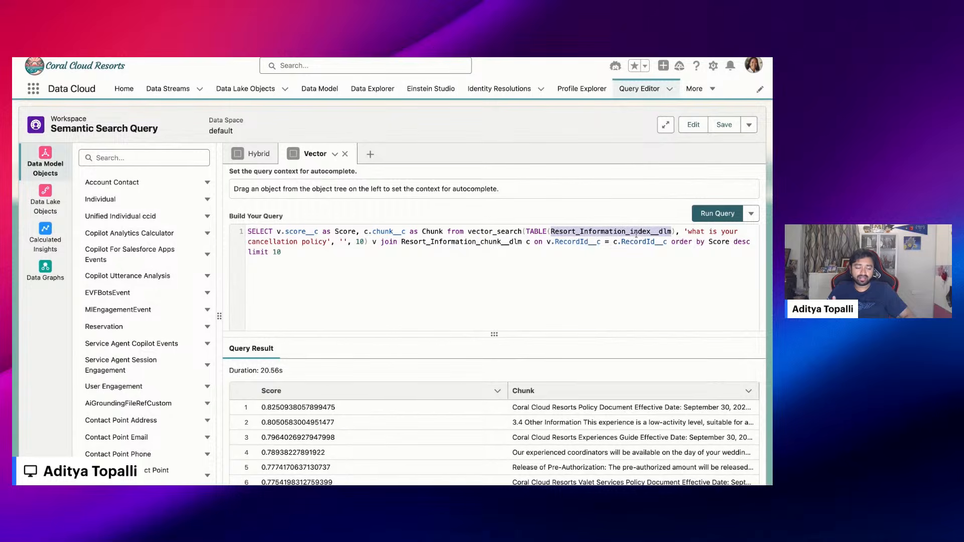
pyautogui.doubleClick(481, 232)
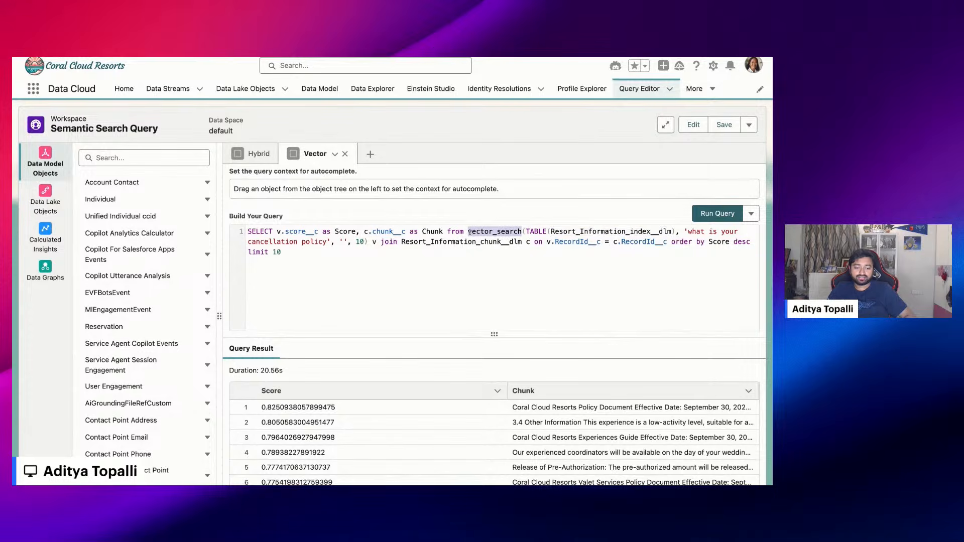
pyautogui.doubleClick(561, 232)
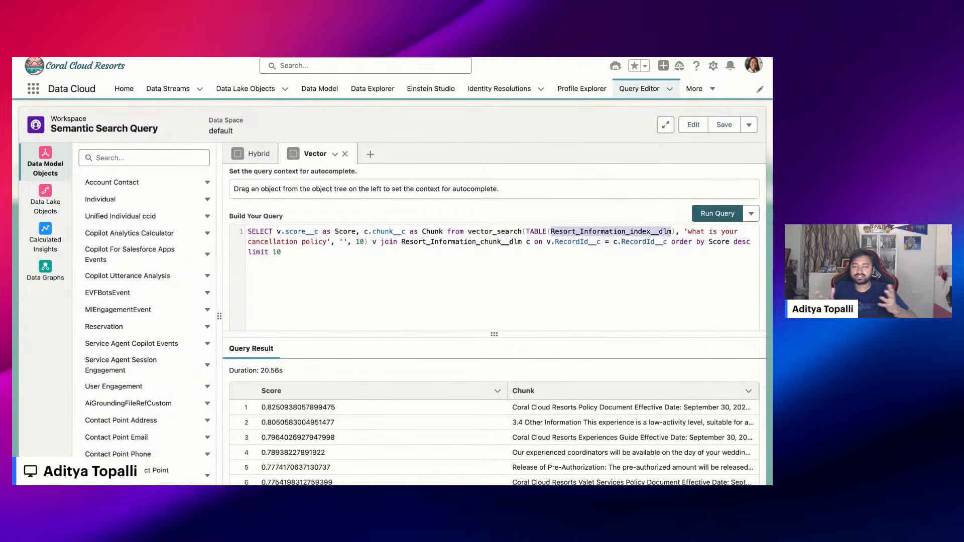
pyautogui.moveTo(688, 233); pyautogui.dragTo(327, 242)
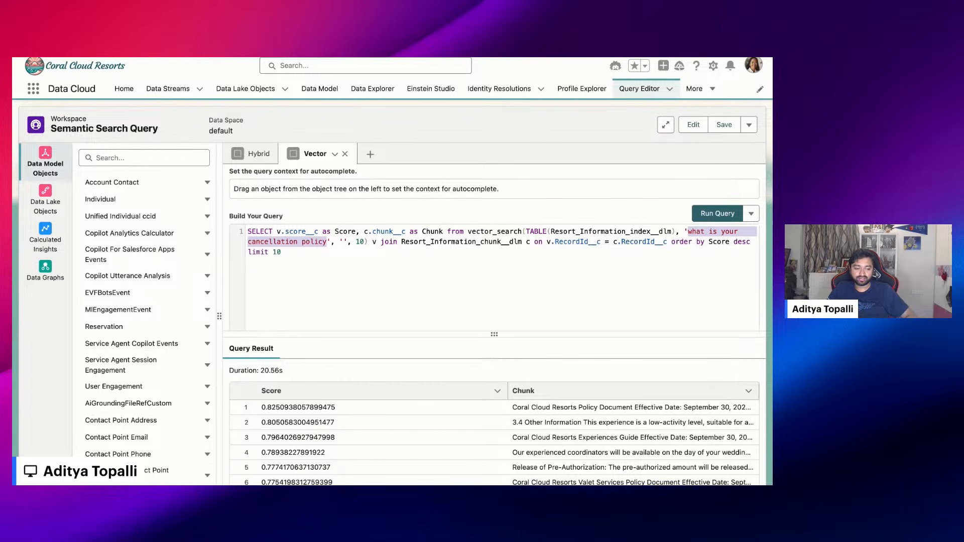
pyautogui.click(487, 232)
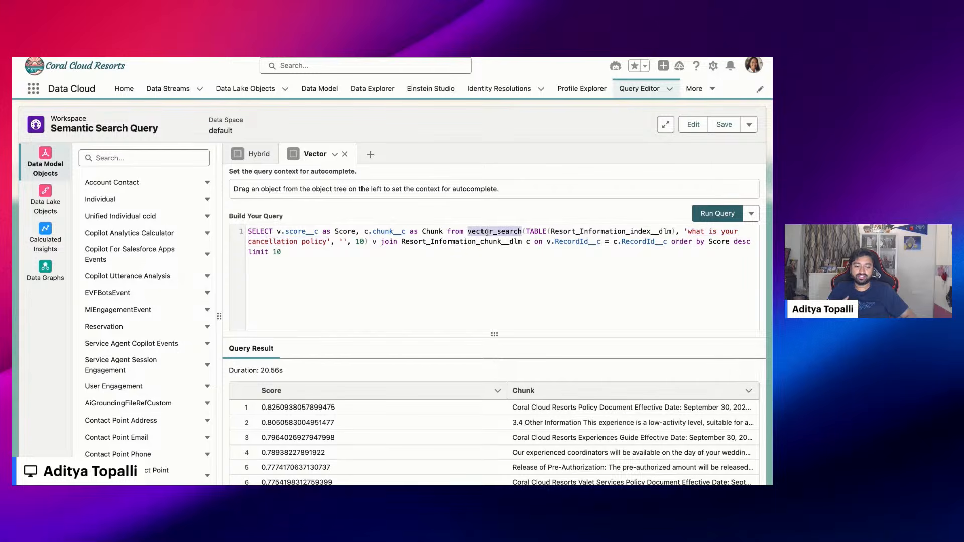
pyautogui.click(571, 233)
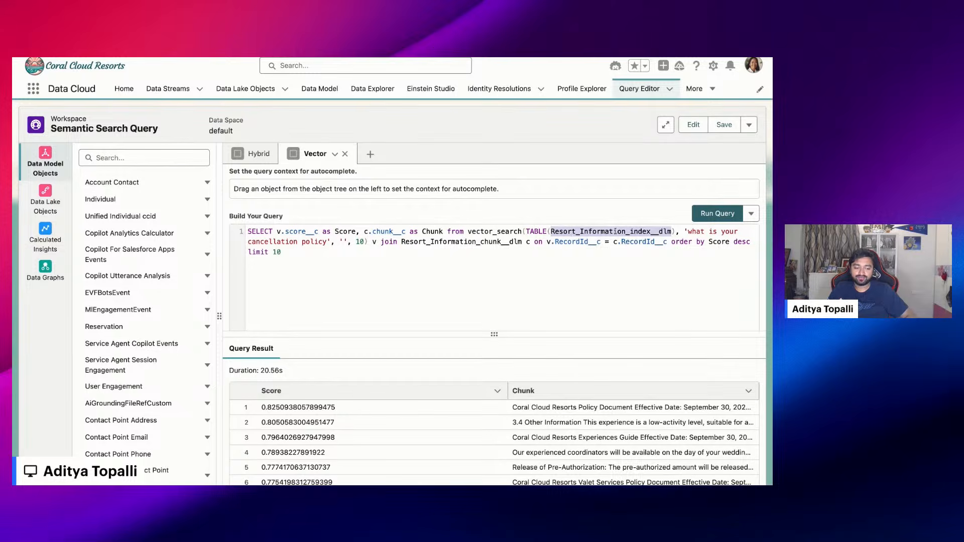
pyautogui.click(686, 231)
pyautogui.moveTo(688, 232); pyautogui.dragTo(327, 242)
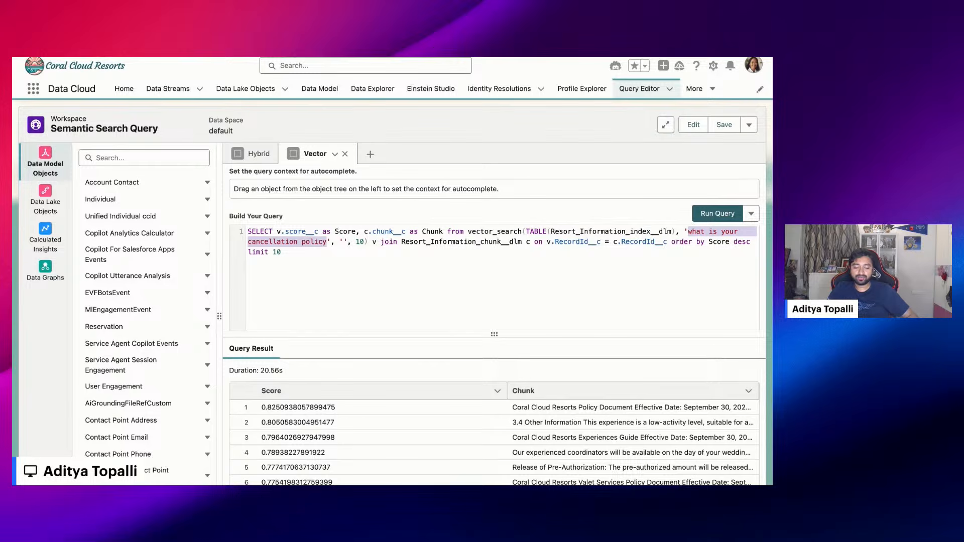
# Examine the scores and the top-ranked policy document chunk in the vector query's results
pyautogui.scroll(-2, 355, 408)
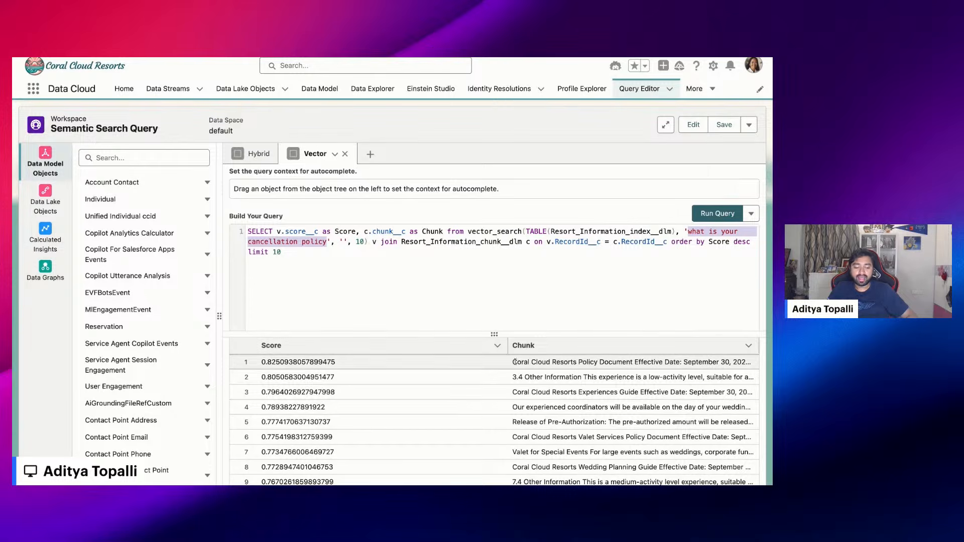
pyautogui.moveTo(513, 361); pyautogui.dragTo(577, 362)
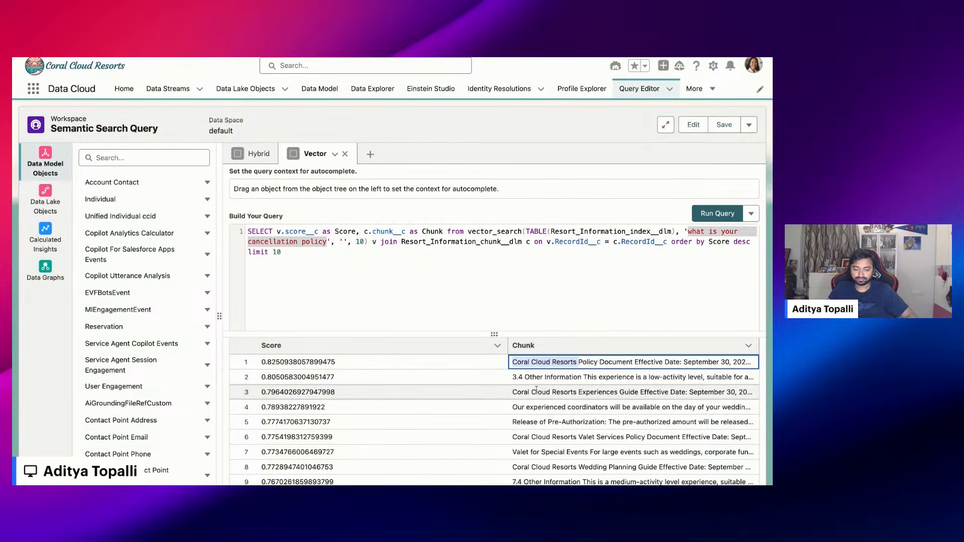
pyautogui.click(426, 270)
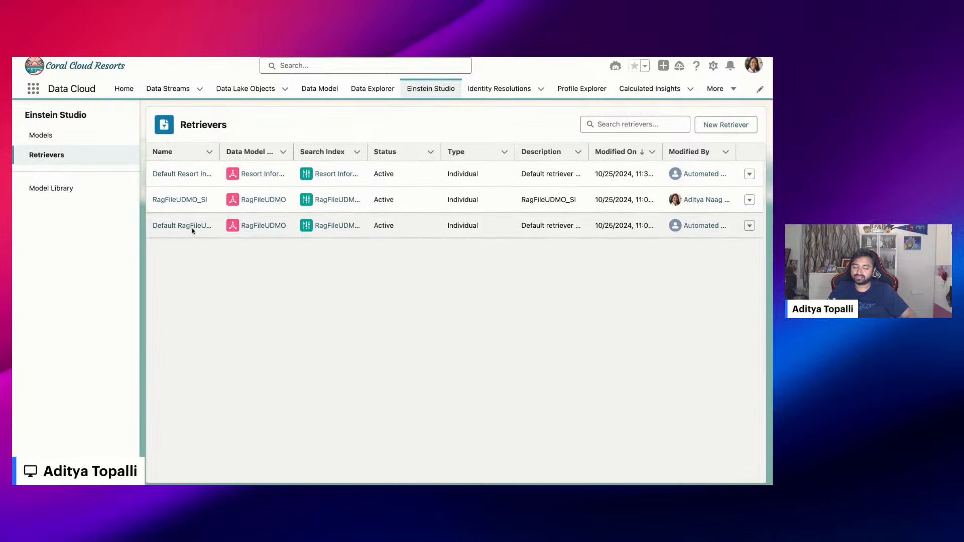
# Start a new retriever on the Resort Information data model object and search index configuration, returning all documents without filters
pyautogui.click(726, 126)
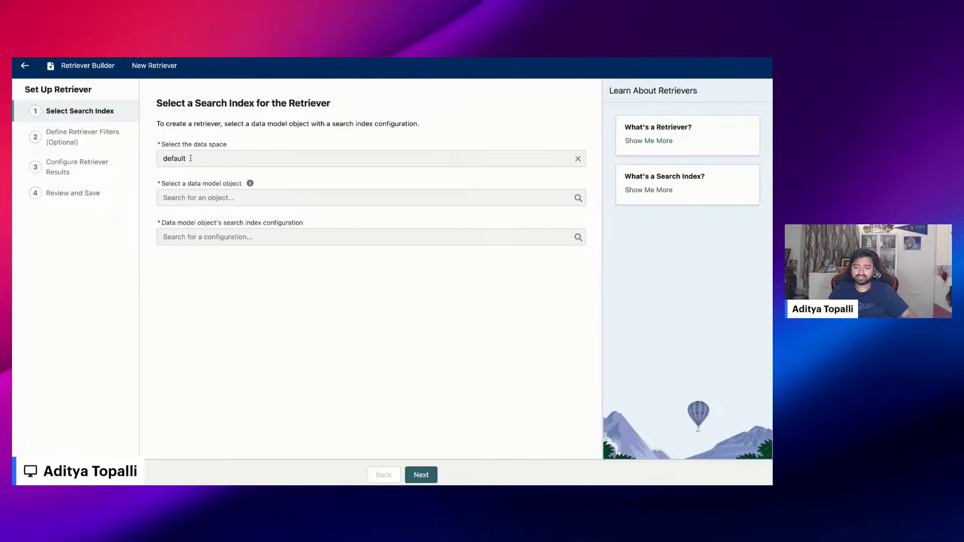
pyautogui.click(190, 197)
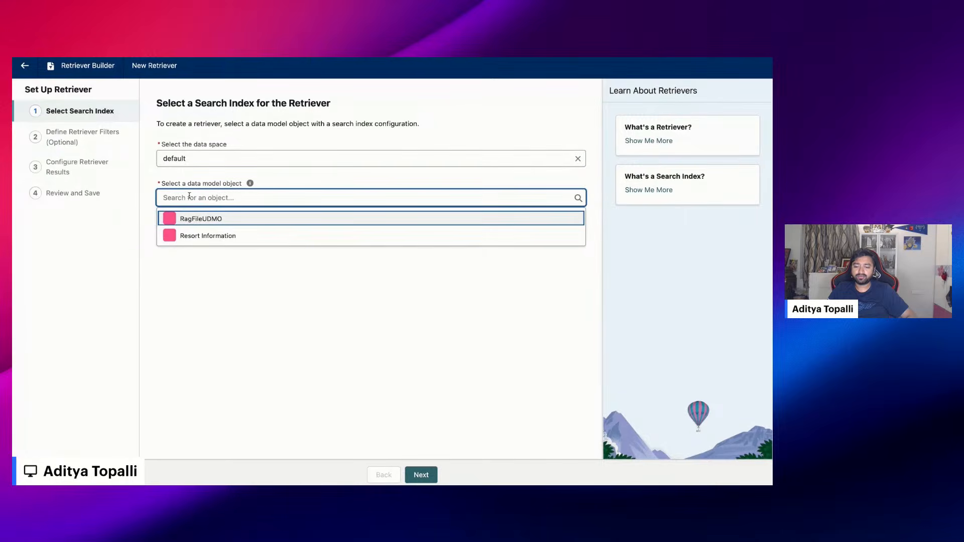
pyautogui.click(191, 235)
pyautogui.click(191, 239)
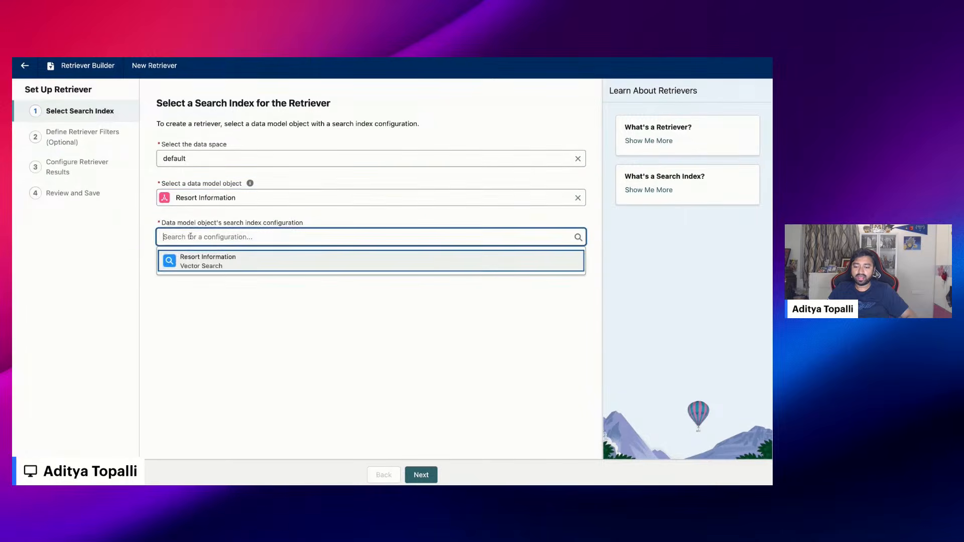
pyautogui.click(193, 267)
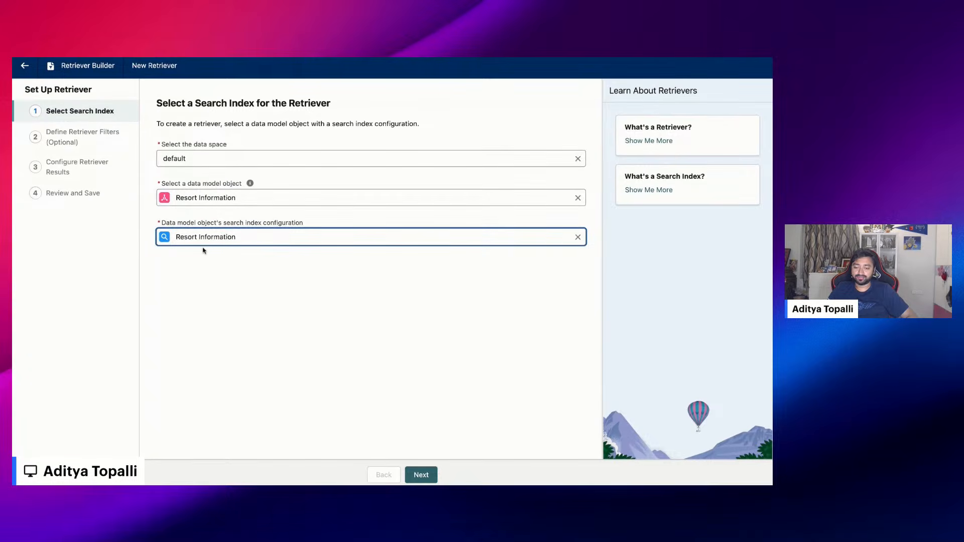
pyautogui.click(421, 475)
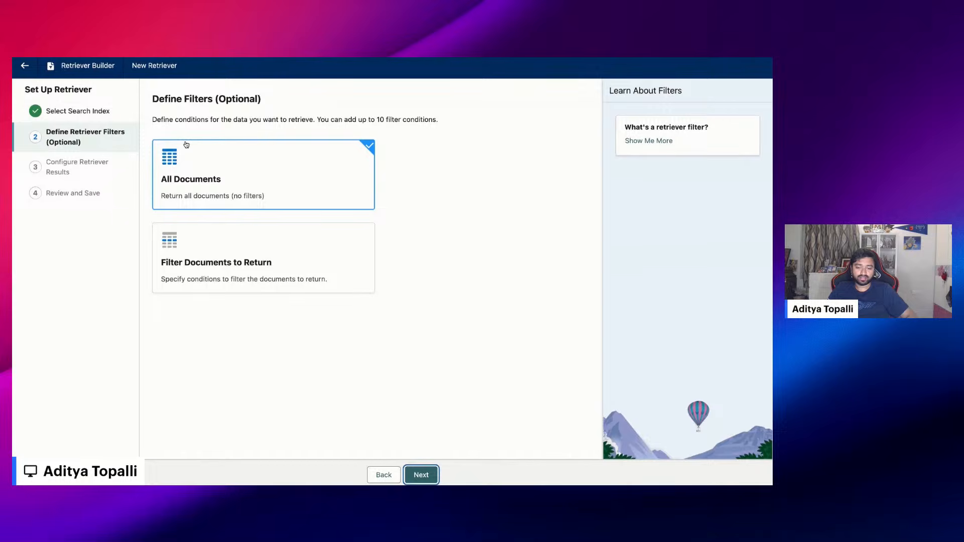
pyautogui.click(183, 169)
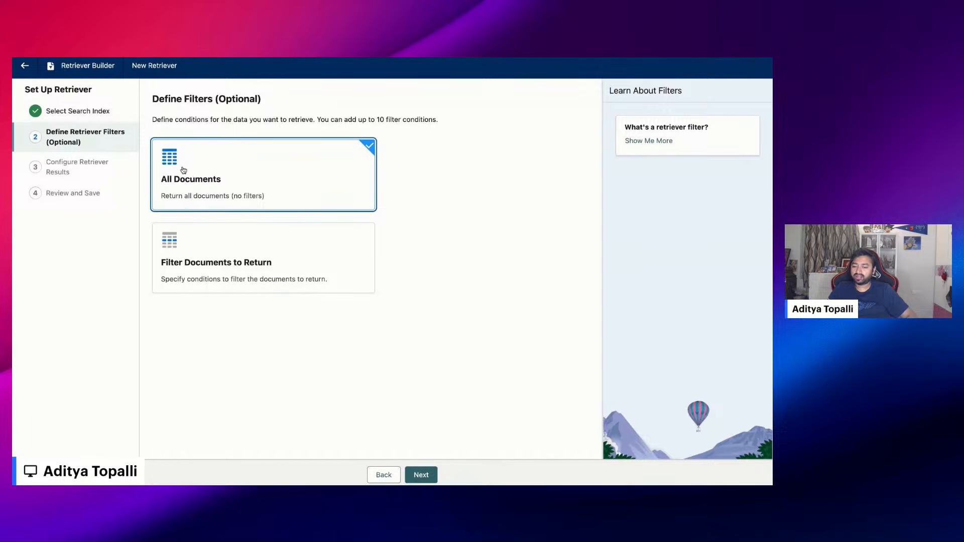
pyautogui.click(421, 474)
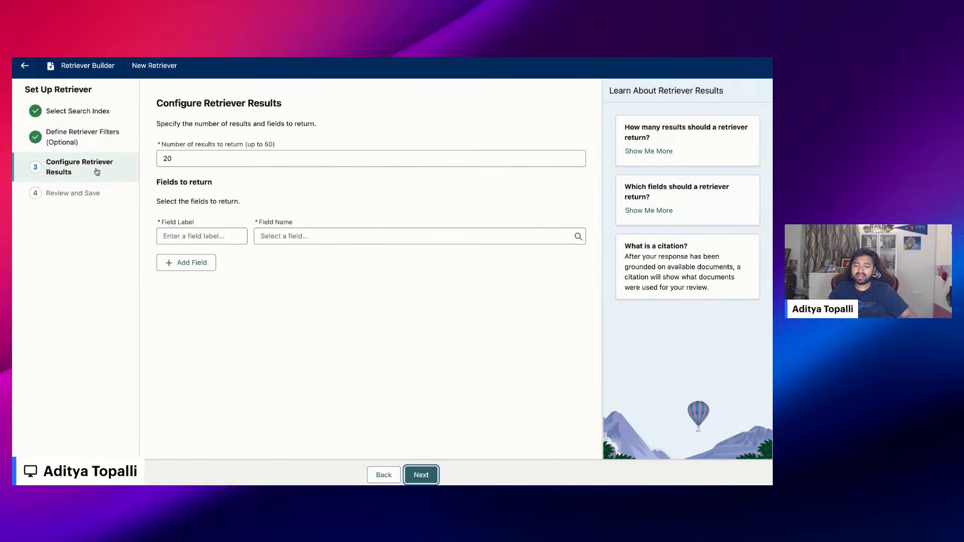
# Add a return field labelled Chunk to the retriever results, mapped to the related attribute Resort Information chunk > Chunk
pyautogui.click(207, 236)
pyautogui.write('Chunk')
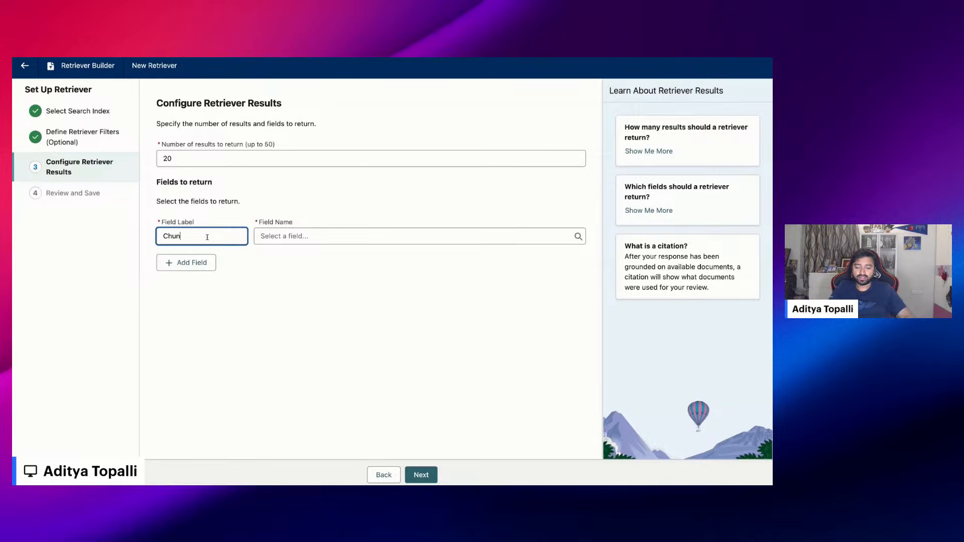
pyautogui.press('Tab')
pyautogui.click(326, 233)
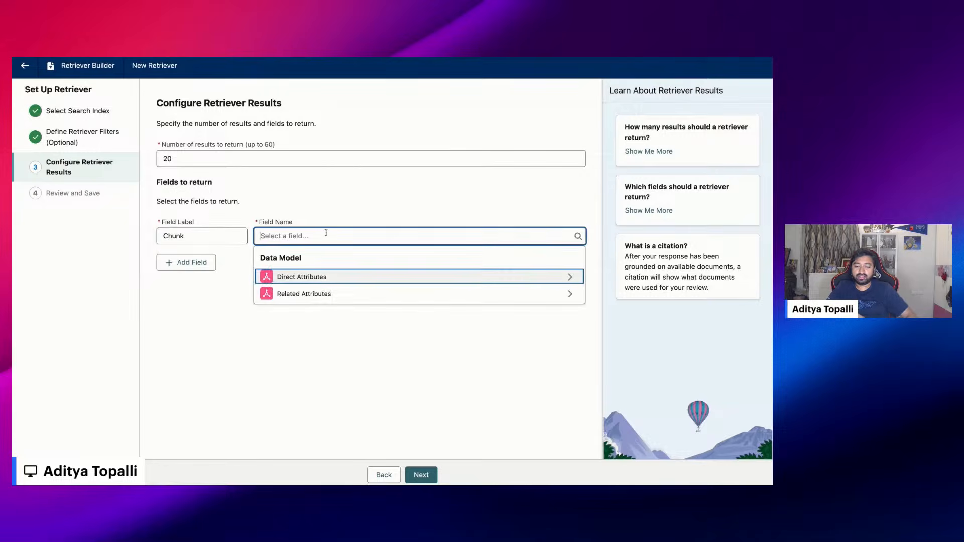
pyautogui.click(311, 295)
pyautogui.click(309, 284)
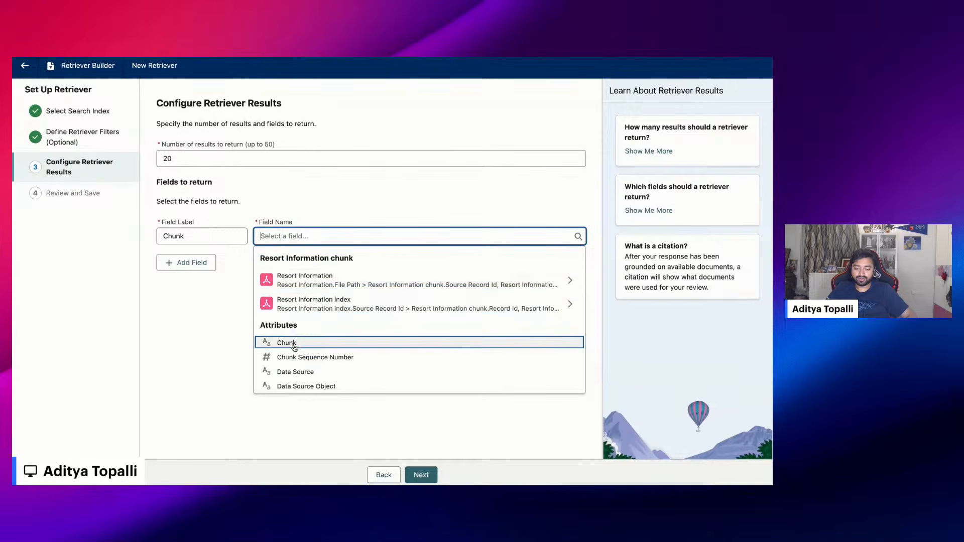
pyautogui.click(294, 344)
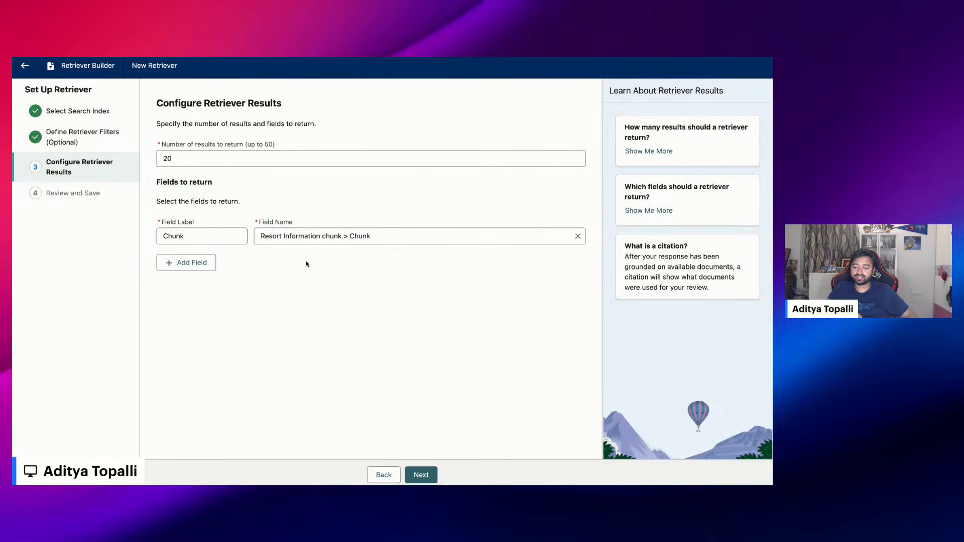
# Accept the retriever's result settings and continue to the review and save stage
pyautogui.click(421, 474)
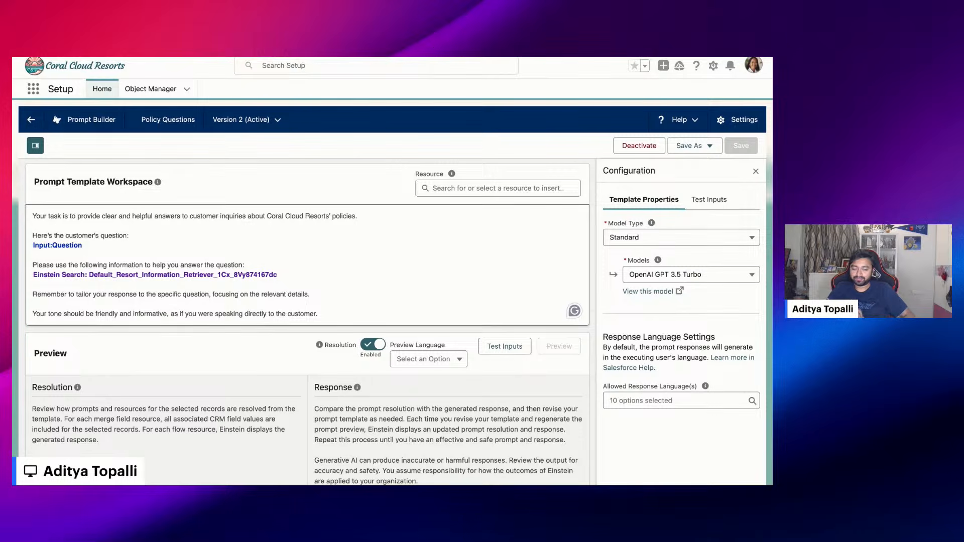
# Examine the Policy Questions prompt template's task instruction, customer question input and the line introducing the retrieved information
pyautogui.click(342, 216)
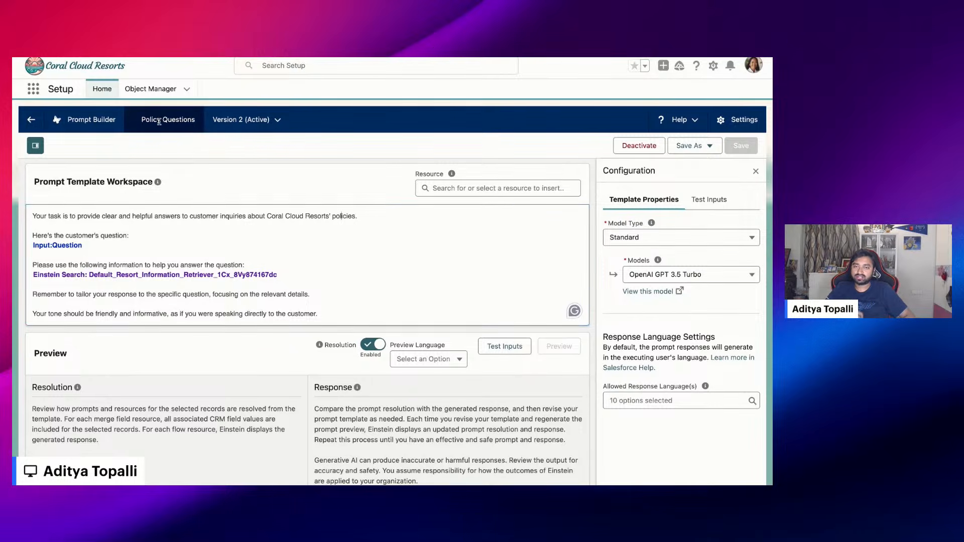
pyautogui.click(33, 217)
pyautogui.hotkey('alt', 'shift', 'Right')
pyautogui.hotkey('alt', 'shift', 'Right')
pyautogui.hotkey('alt', 'shift', 'Right')
pyautogui.hotkey('alt', 'shift', 'Right')
pyautogui.hotkey('alt', 'shift', 'Right')
pyautogui.hotkey('alt', 'shift', 'Right')
pyautogui.hotkey('alt', 'shift', 'Right')
pyautogui.hotkey('alt', 'shift', 'Right')
pyautogui.hotkey('alt', 'shift', 'Right')
pyautogui.hotkey('alt', 'shift', 'Right')
pyautogui.hotkey('alt', 'shift', 'Right')
pyautogui.hotkey('alt', 'shift', 'Right')
pyautogui.hotkey('alt', 'shift', 'Right')
pyautogui.hotkey('alt', 'shift', 'Right')
pyautogui.hotkey('alt', 'shift', 'Right')
pyautogui.hotkey('alt', 'shift', 'Right')
pyautogui.hotkey('alt', 'shift', 'Right')
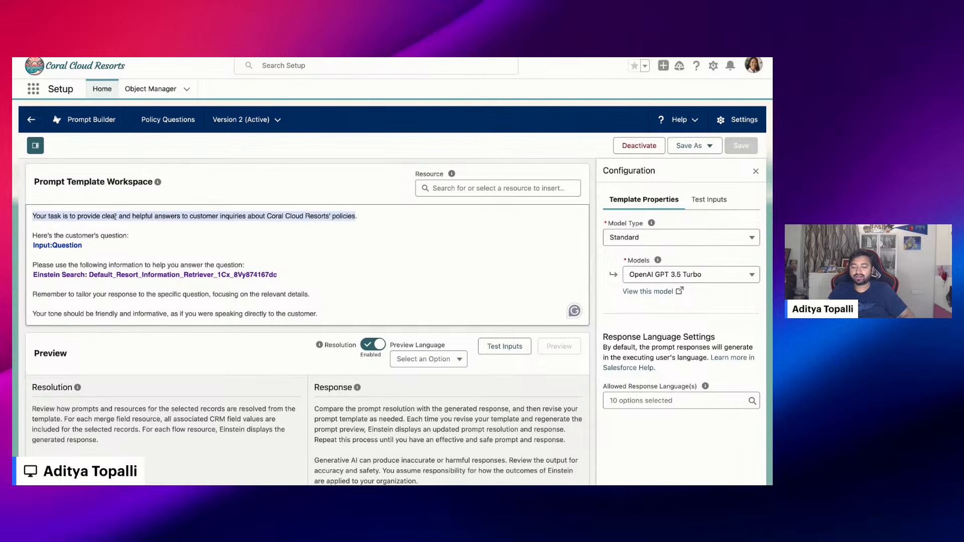
pyautogui.click(144, 234)
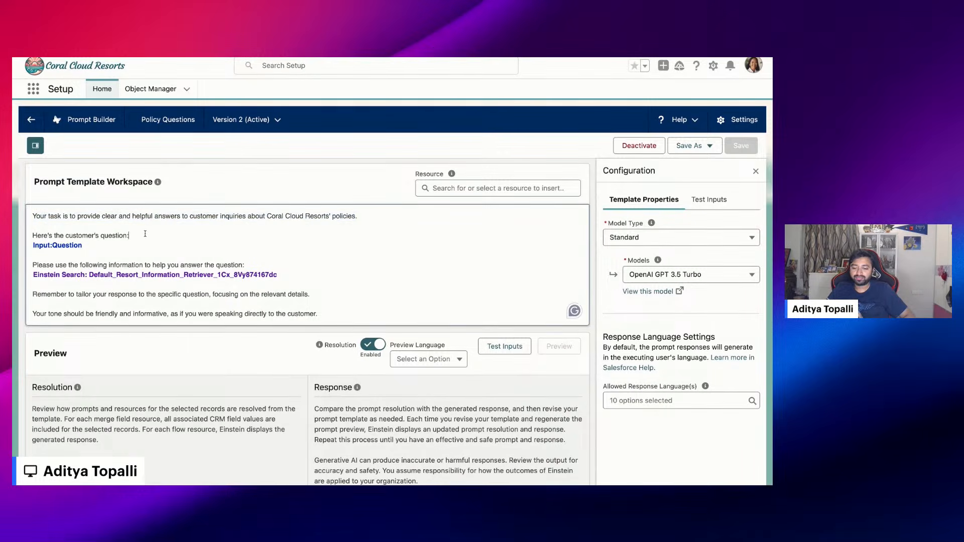
pyautogui.click(90, 247)
pyautogui.moveTo(90, 247); pyautogui.dragTo(203, 262)
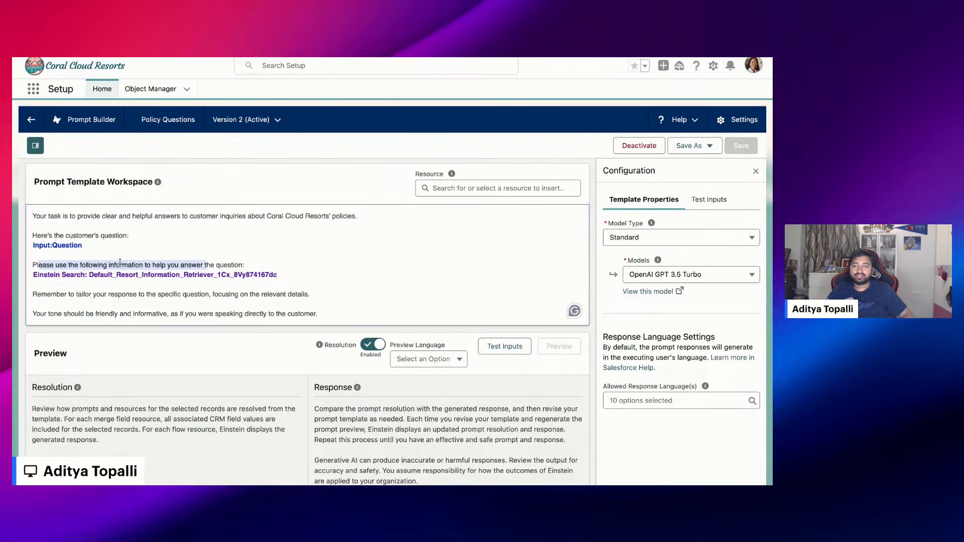
pyautogui.click(263, 267)
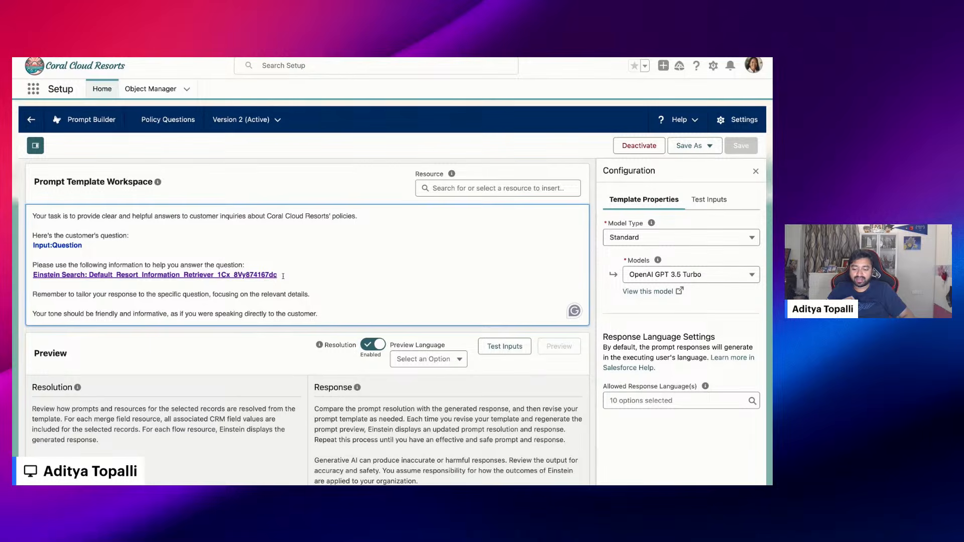
# Delete the Einstein Search reference from the prompt, insert the Default Resort Information Retriever in its place, and review its Input:Question search text
pyautogui.click(283, 276)
pyautogui.press('BackSpace')
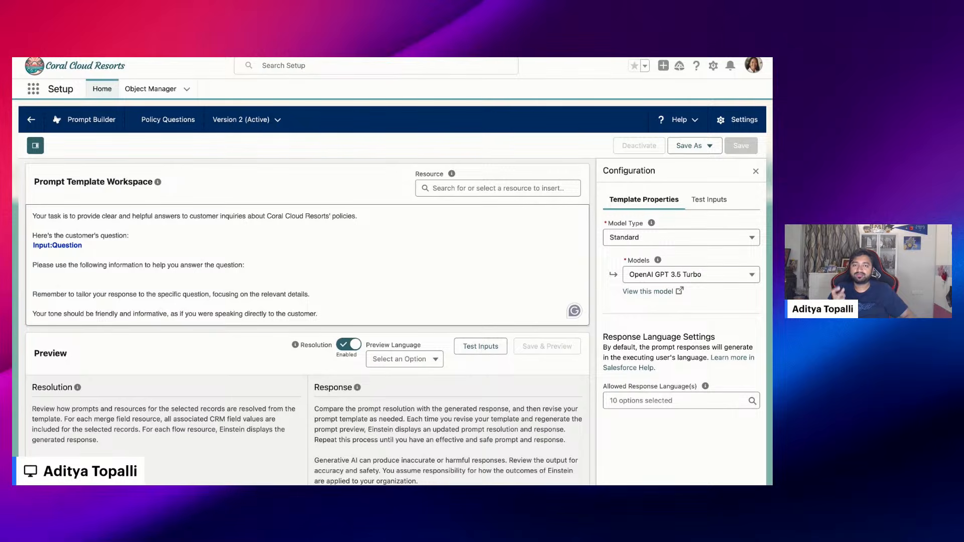
pyautogui.click(431, 187)
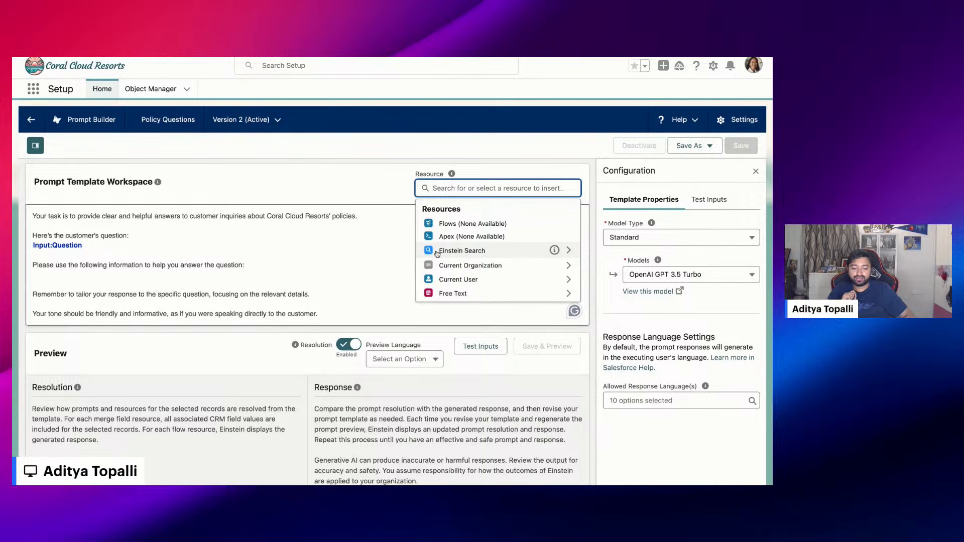
pyautogui.click(464, 252)
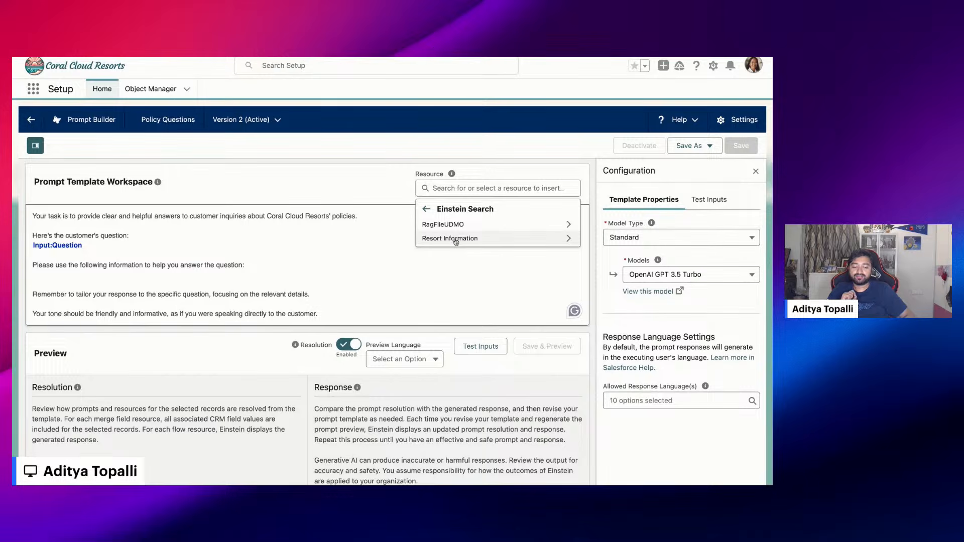
pyautogui.click(455, 239)
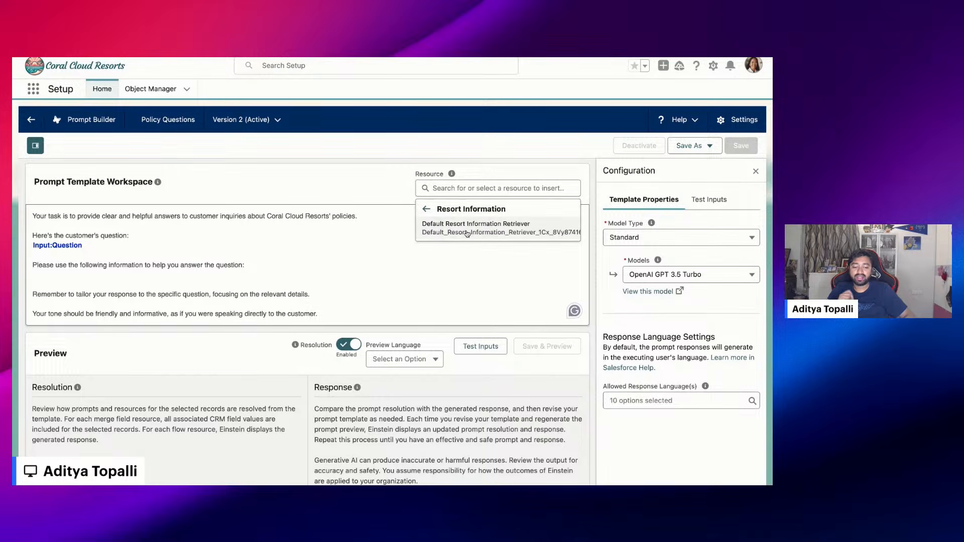
pyautogui.click(467, 233)
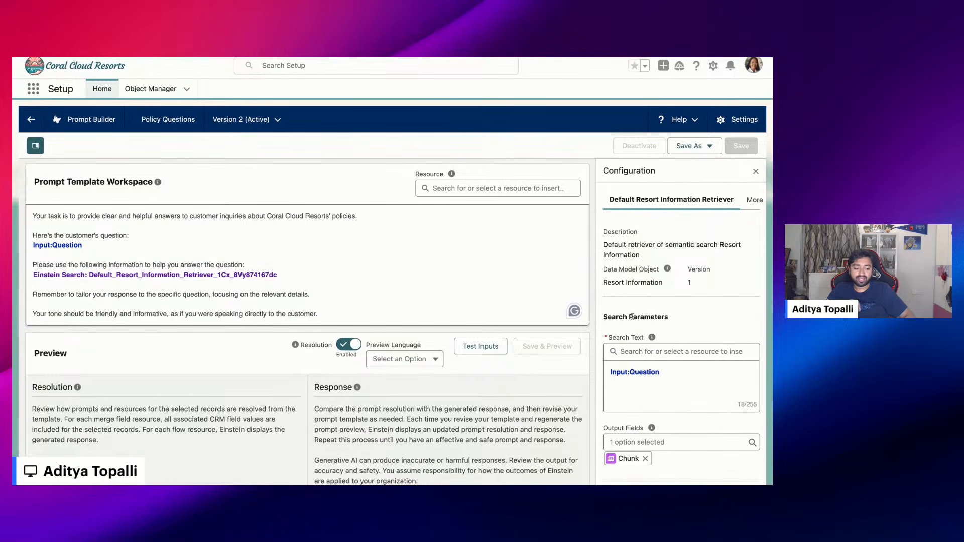
pyautogui.scroll(-2, 635, 382)
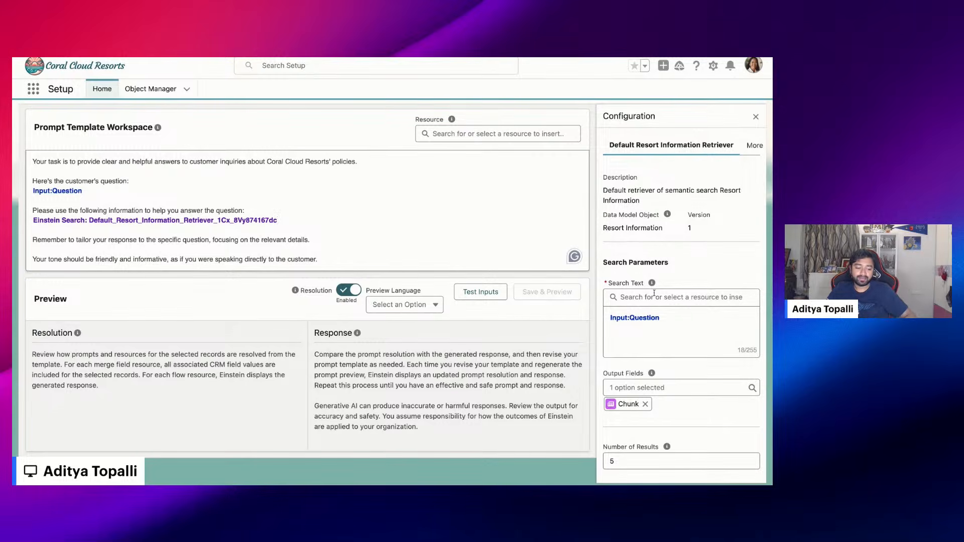
pyautogui.doubleClick(665, 319)
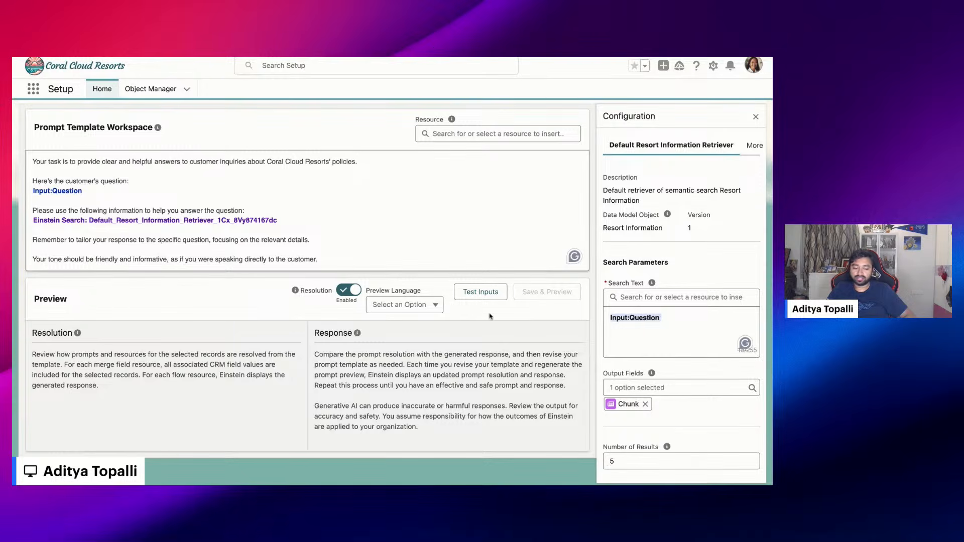
# Enter 'what is your cancellation policy' as the test value for the template's Question input
pyautogui.click(480, 291)
pyautogui.click(654, 251)
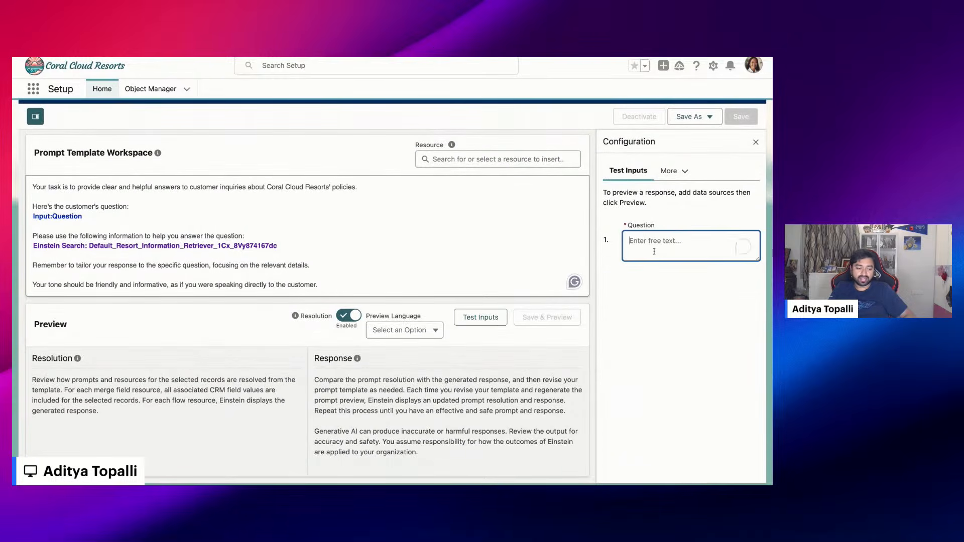
pyautogui.write('what is c')
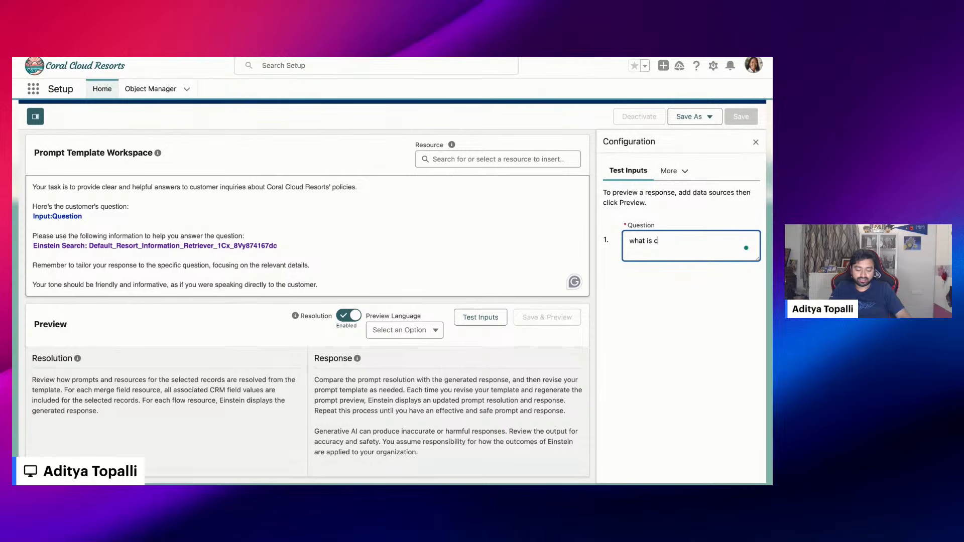
pyautogui.write('ancellation')
pyautogui.press('BackSpace')
pyautogui.press('BackSpace')
pyautogui.press('BackSpace')
pyautogui.press('BackSpace')
pyautogui.press('BackSpace')
pyautogui.press('BackSpace')
pyautogui.press('BackSpace')
pyautogui.press('BackSpace')
pyautogui.press('BackSpace')
pyautogui.press('BackSpace')
pyautogui.press('BackSpace')
pyautogui.write('your cancellation policy')
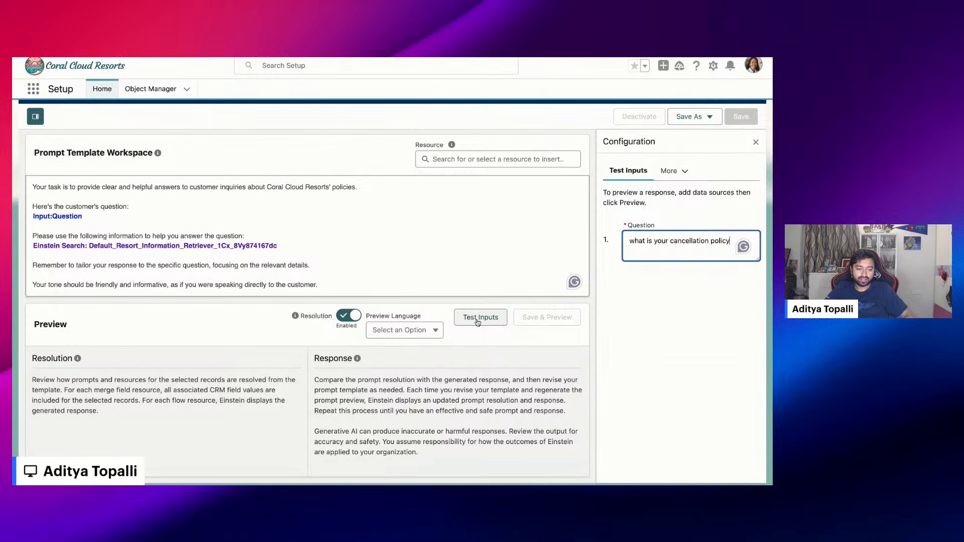
# Save the prompt template as a new version and generate a preview for the test question
pyautogui.click(691, 117)
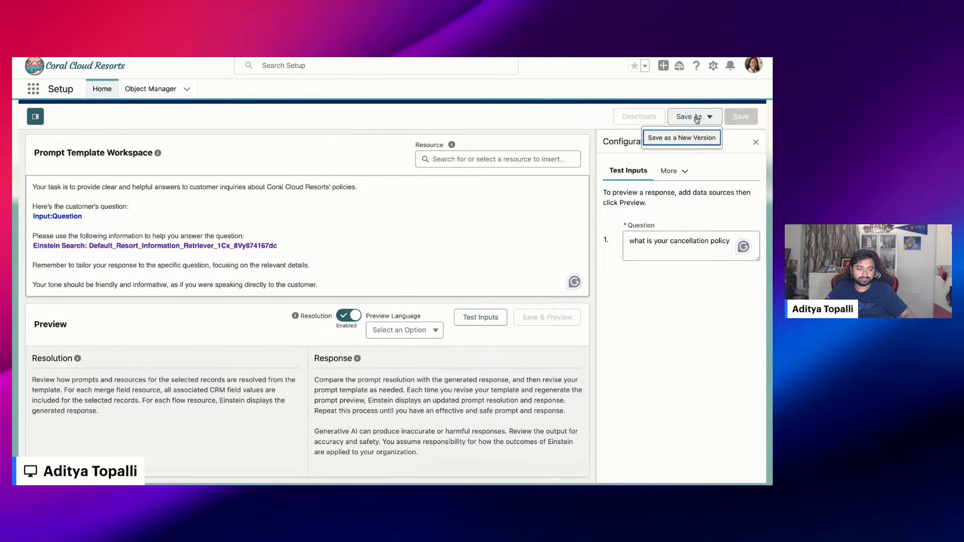
pyautogui.click(679, 143)
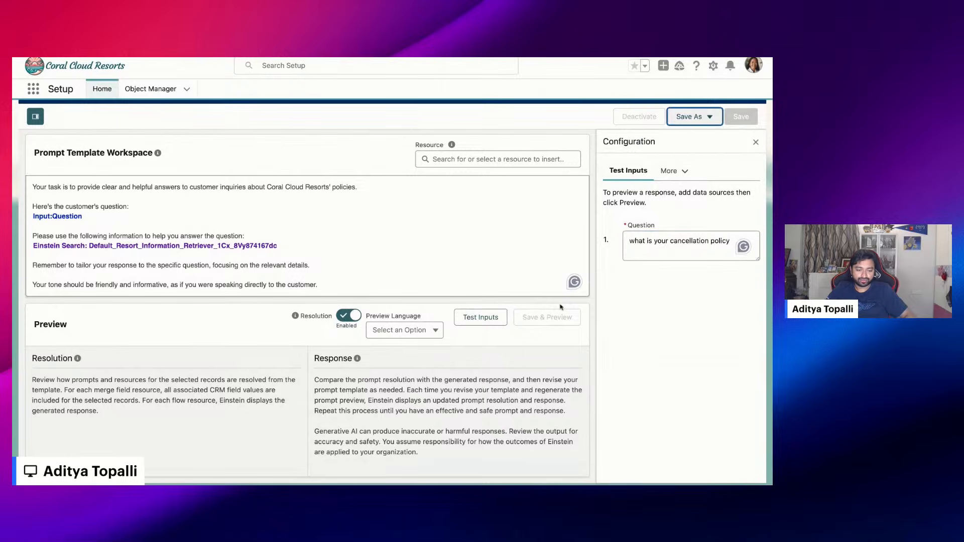
pyautogui.click(555, 320)
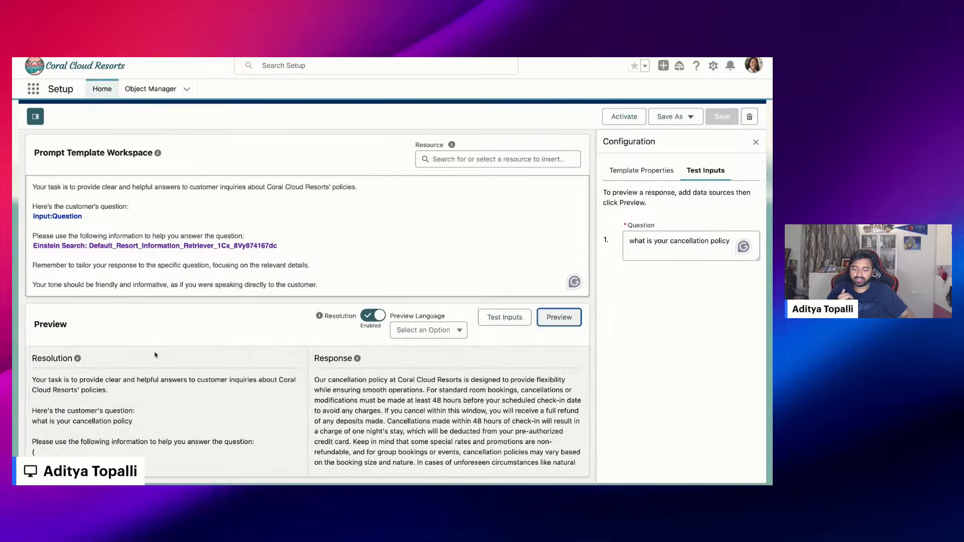
# Examine the resolved prompt's search results, including the source object and the policy text in the retrieved chunks
pyautogui.scroll(-2, 150, 396)
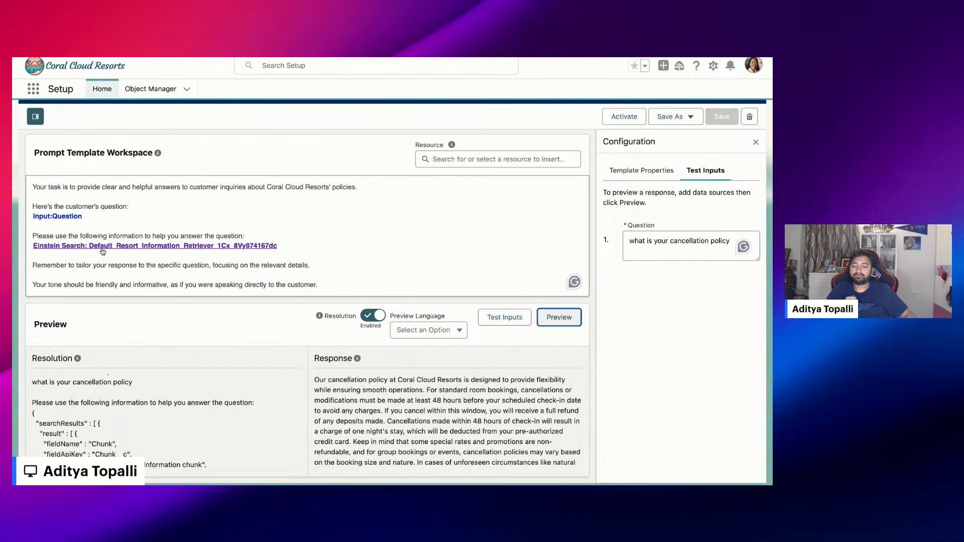
pyautogui.scroll(-1, 74, 432)
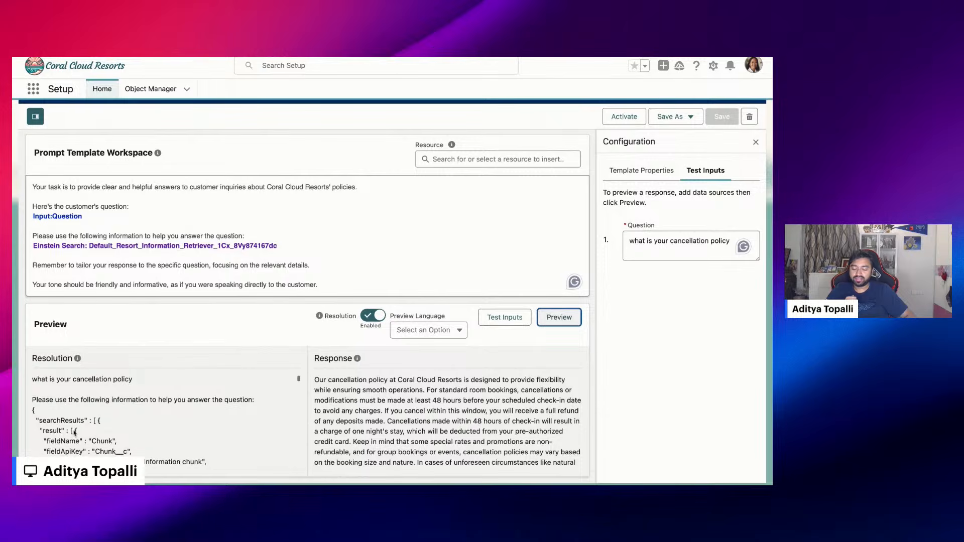
pyautogui.scroll(-1, 74, 432)
pyautogui.scroll(-1, 55, 439)
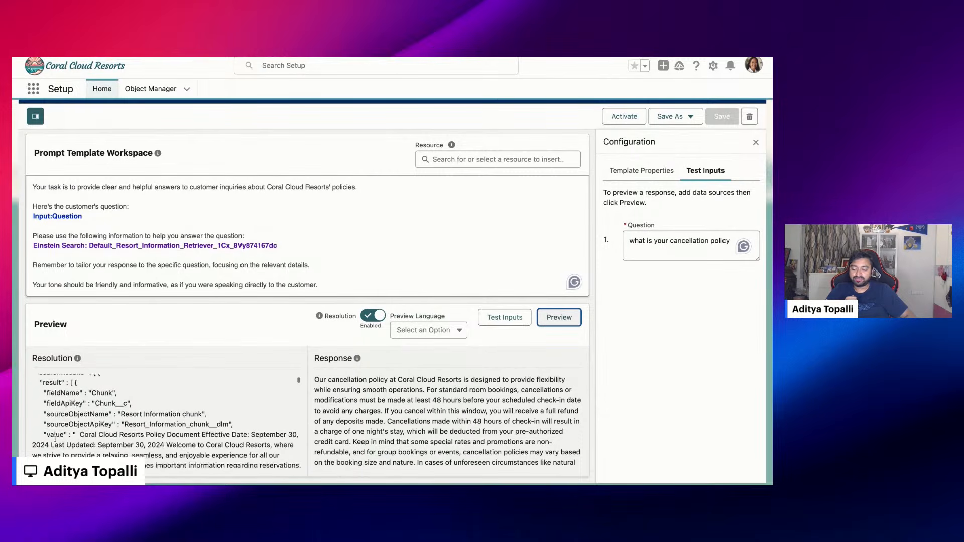
pyautogui.scroll(-3, 55, 439)
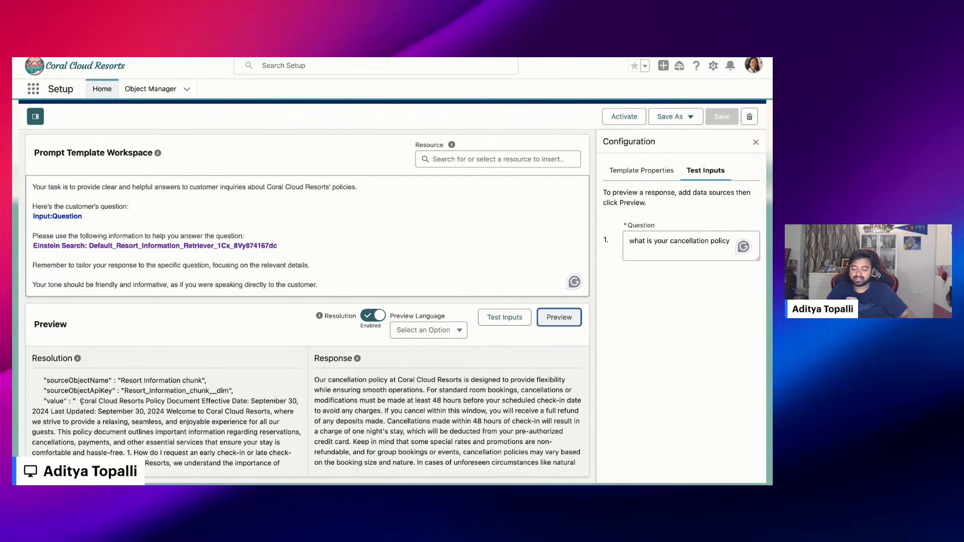
pyautogui.moveTo(81, 401); pyautogui.dragTo(109, 453)
pyautogui.scroll(-3, 108, 453)
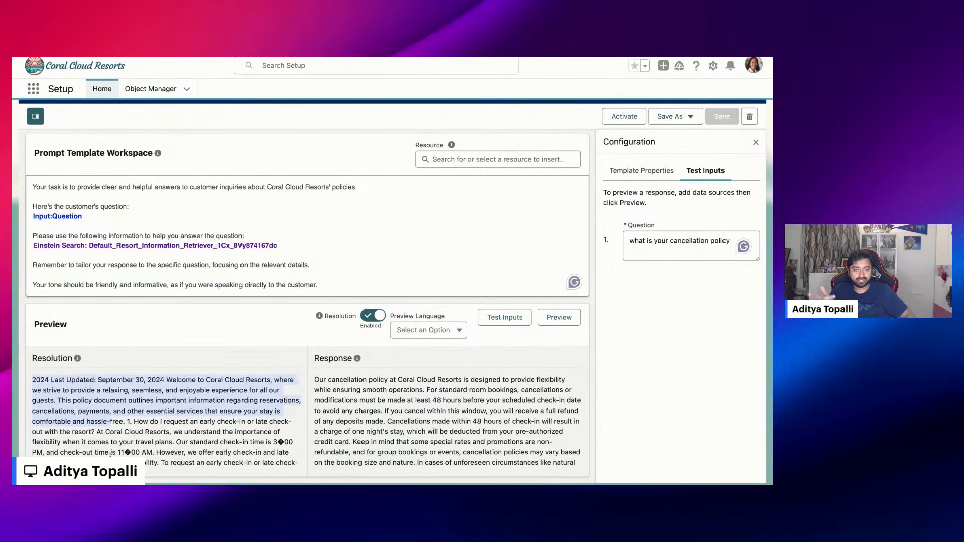
pyautogui.scroll(-3, 110, 453)
pyautogui.click(98, 390)
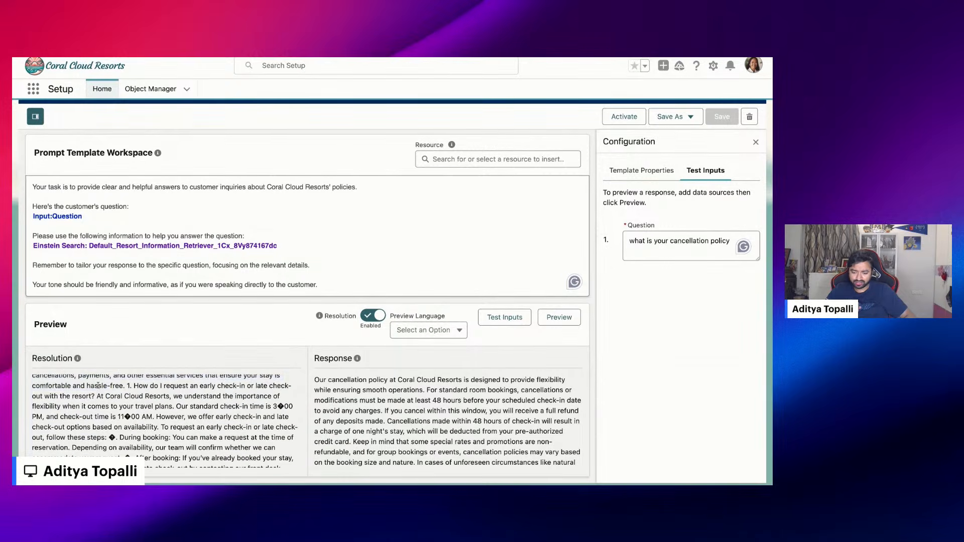
pyautogui.moveTo(98, 385); pyautogui.dragTo(101, 462)
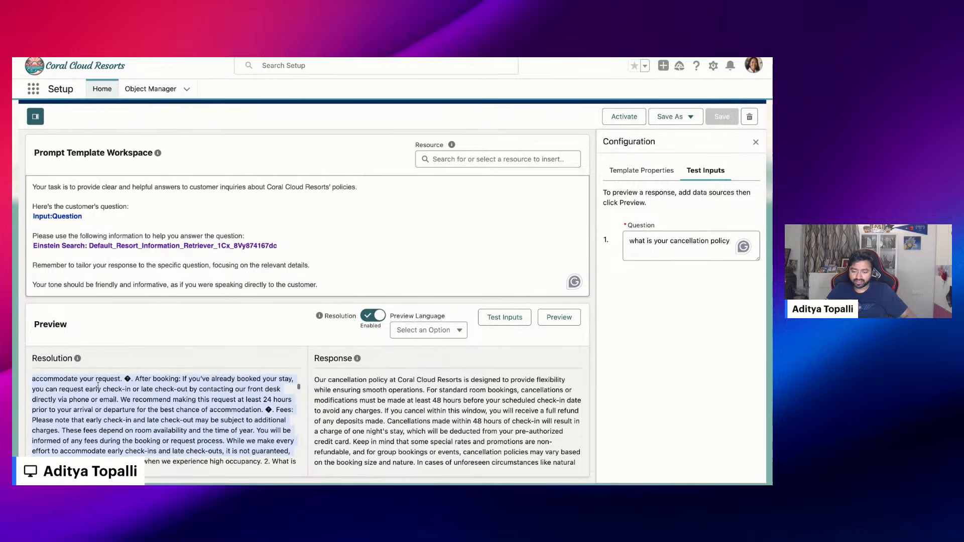
pyautogui.scroll(-20, 130, 445)
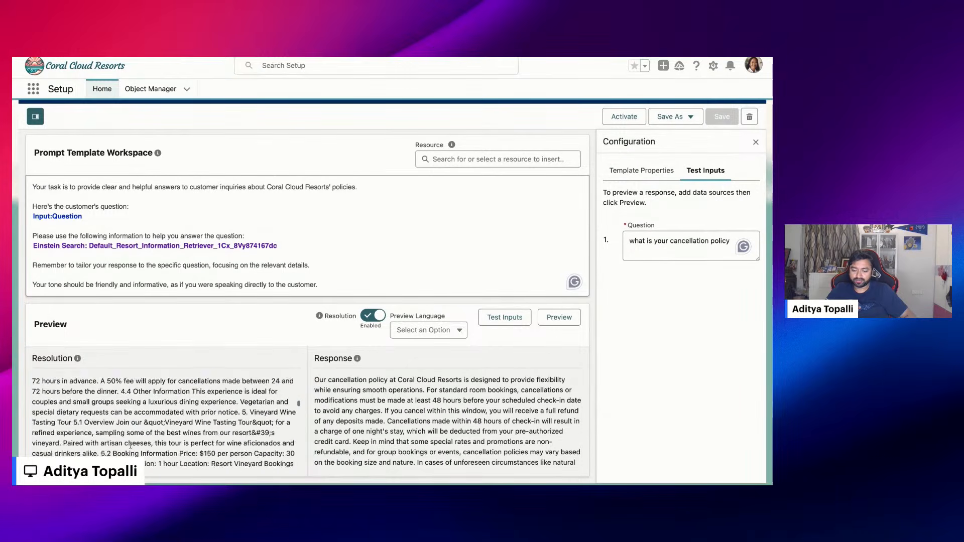
pyautogui.scroll(15, 131, 445)
pyautogui.scroll(-5, 130, 445)
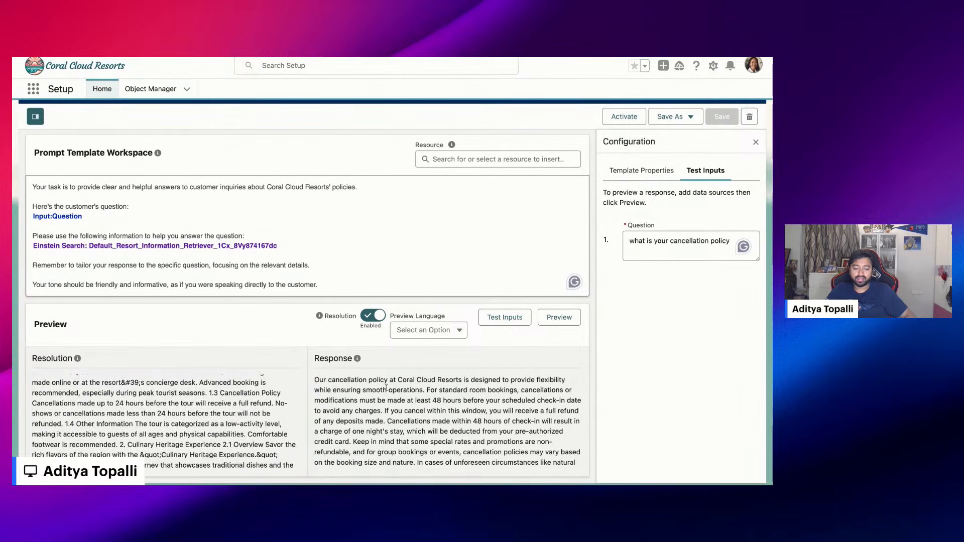
# Read the full generated response to the cancellation policy question
pyautogui.moveTo(315, 379); pyautogui.dragTo(575, 462)
pyautogui.scroll(-3, 483, 442)
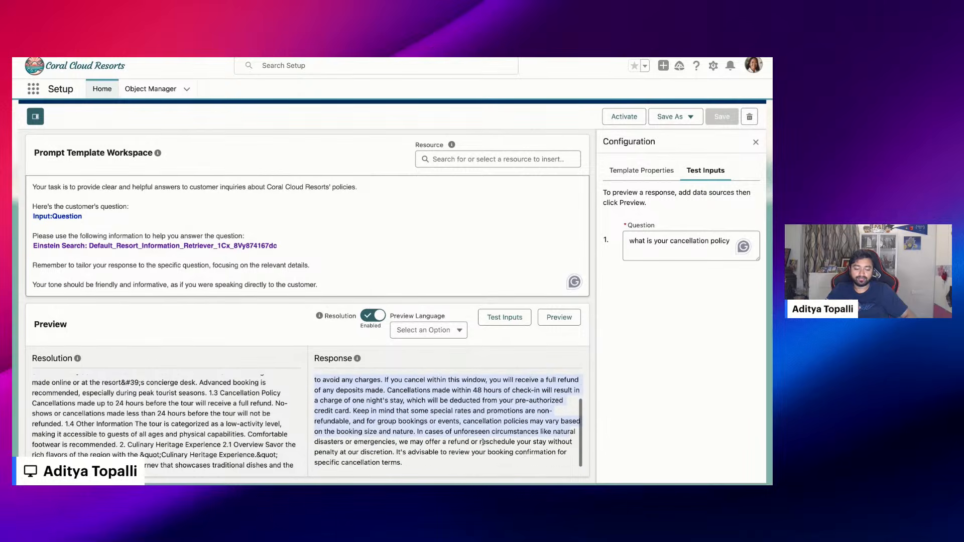
pyautogui.scroll(3, 483, 441)
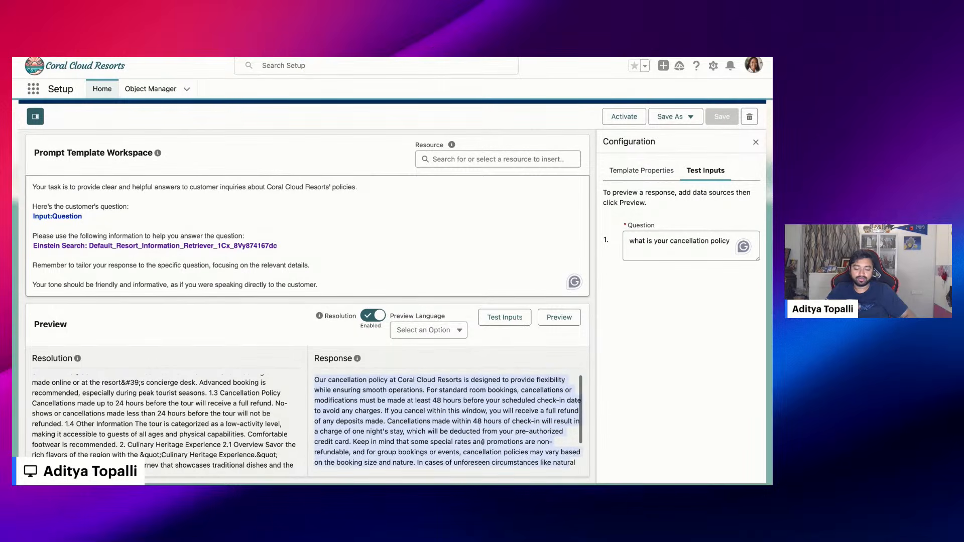
pyautogui.click(415, 402)
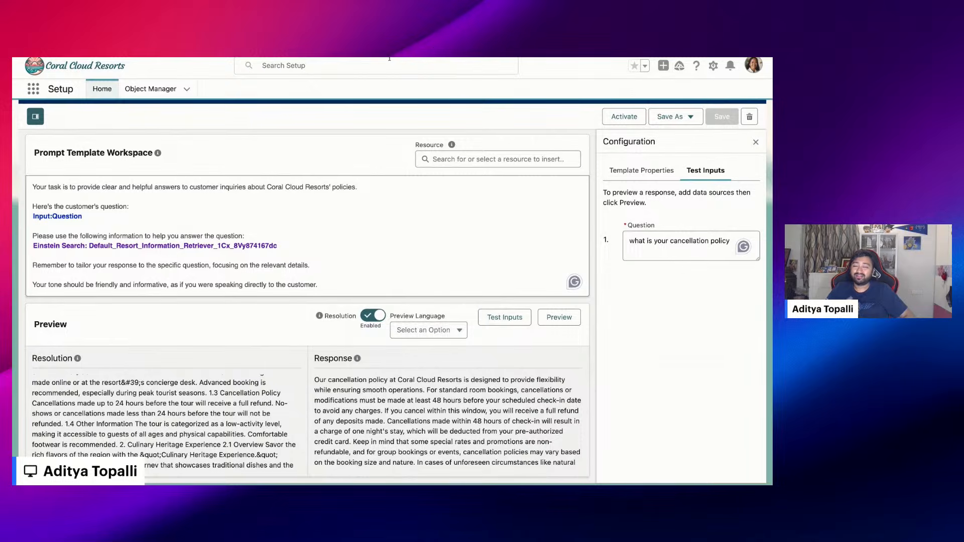
# Switch to the Einstein Copilot agent in Agent Builder and ask 'what is your cancellaton policy' in the conversation preview
pyautogui.click(412, 58)
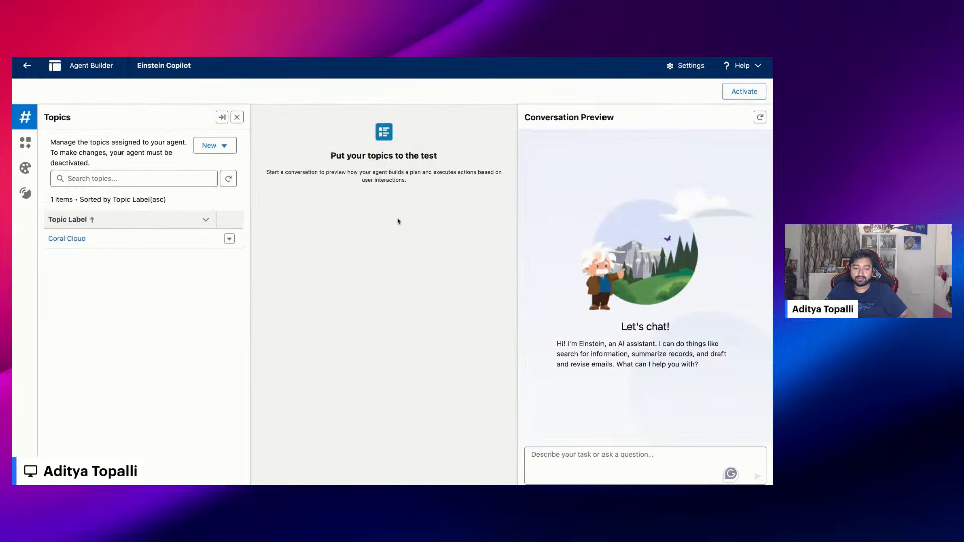
pyautogui.click(562, 461)
pyautogui.write('https://mail.google.com/mail/u/0/#inbox')
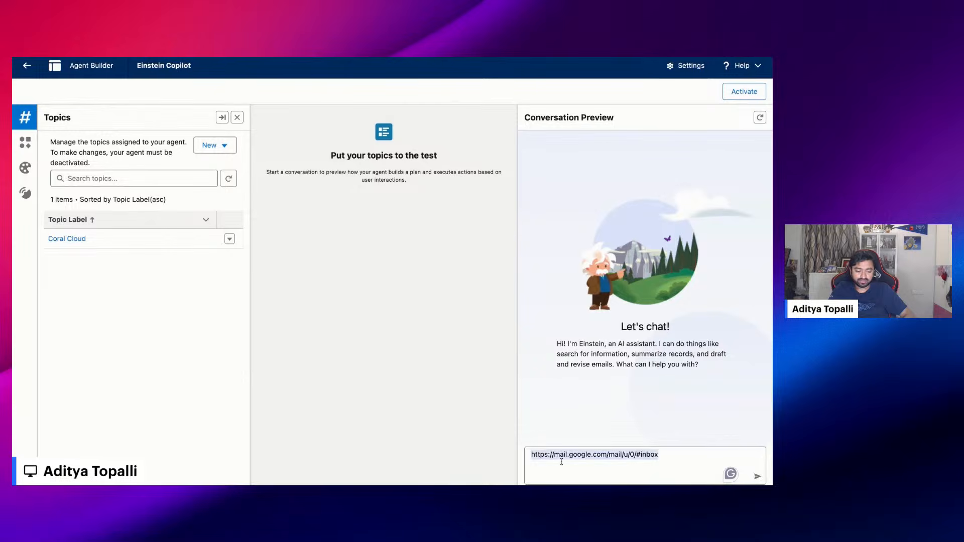
pyautogui.press('BackSpace')
pyautogui.write('what is ')
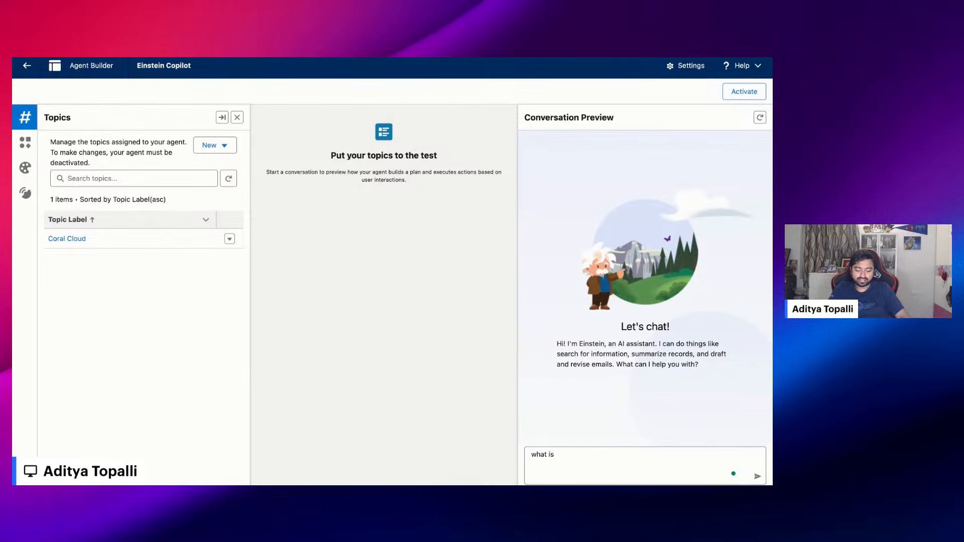
pyautogui.write('your cancellaton policy')
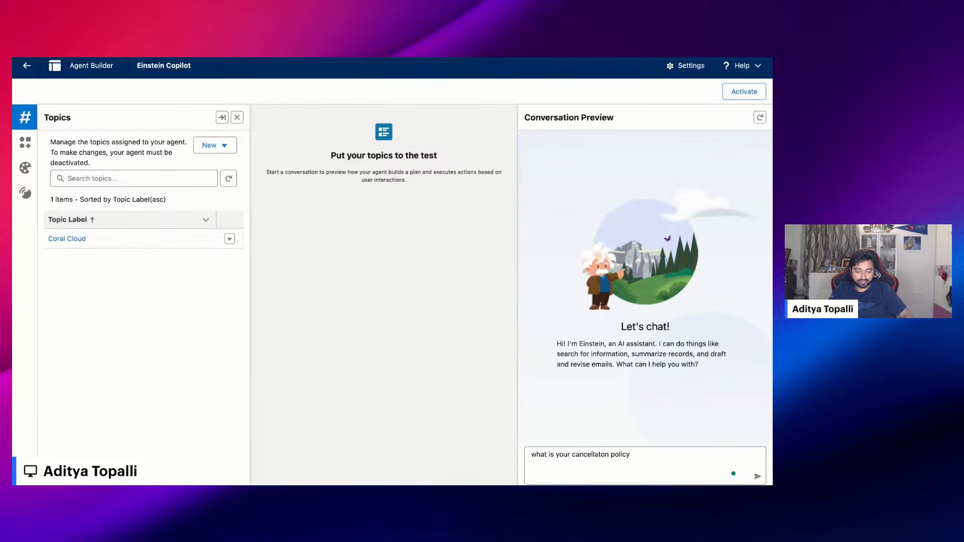
pyautogui.press('Return')
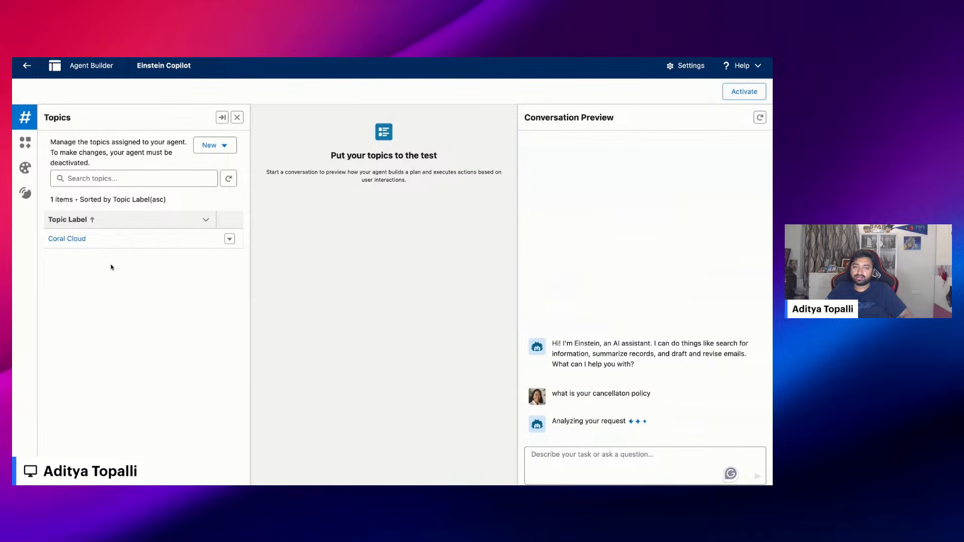
# Open the Coral Cloud topic and review its assigned actions down to Policy Questions
pyautogui.click(67, 239)
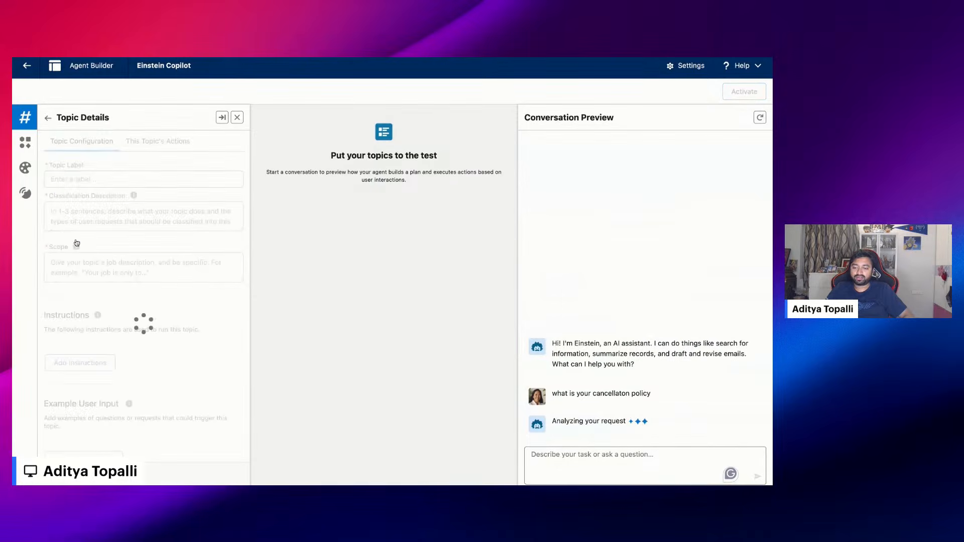
pyautogui.click(167, 144)
pyautogui.scroll(-3, 124, 430)
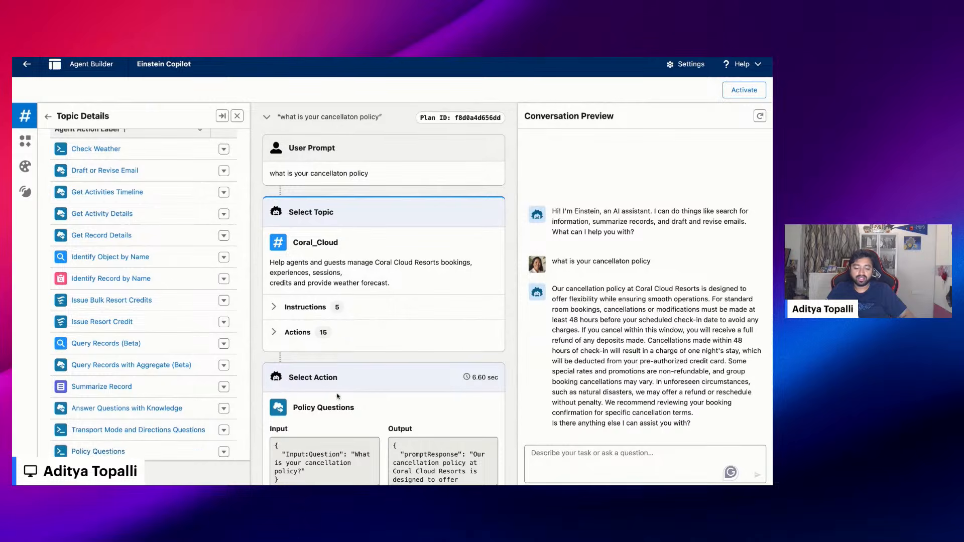
# Examine the agent's plan for the question, comparing the Policy Questions action's input and output with the wording asked in the conversation
pyautogui.scroll(-3, 330, 403)
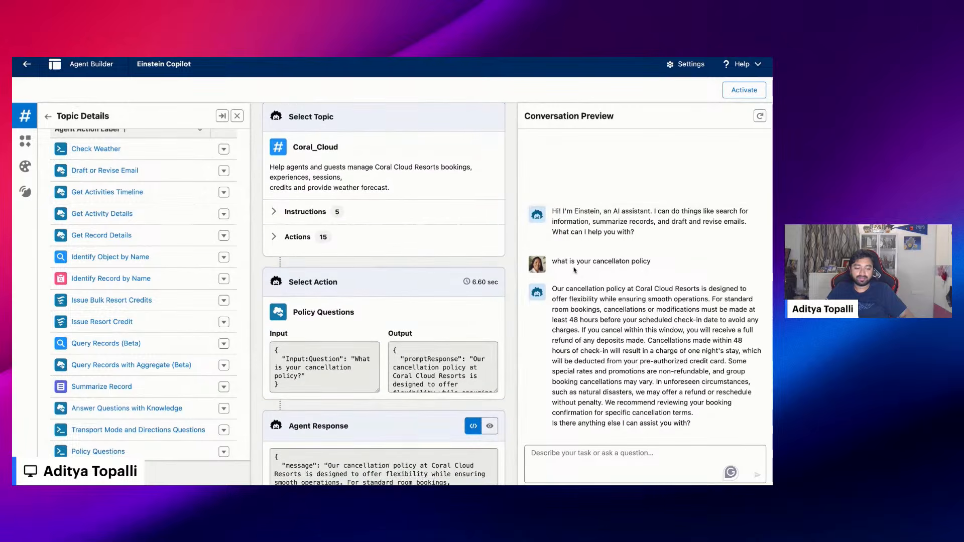
pyautogui.moveTo(294, 311); pyautogui.dragTo(354, 312)
pyautogui.scroll(-1, 448, 351)
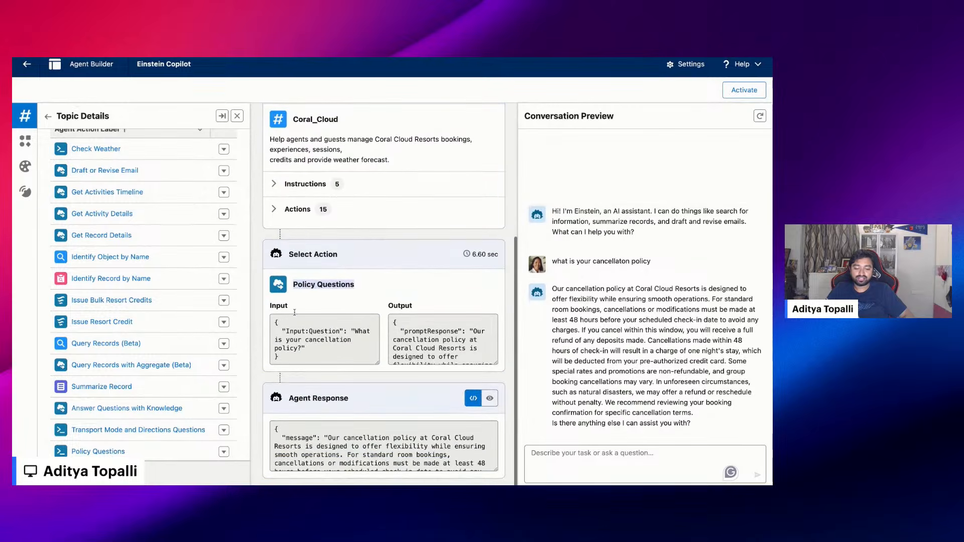
pyautogui.scroll(-2, 448, 345)
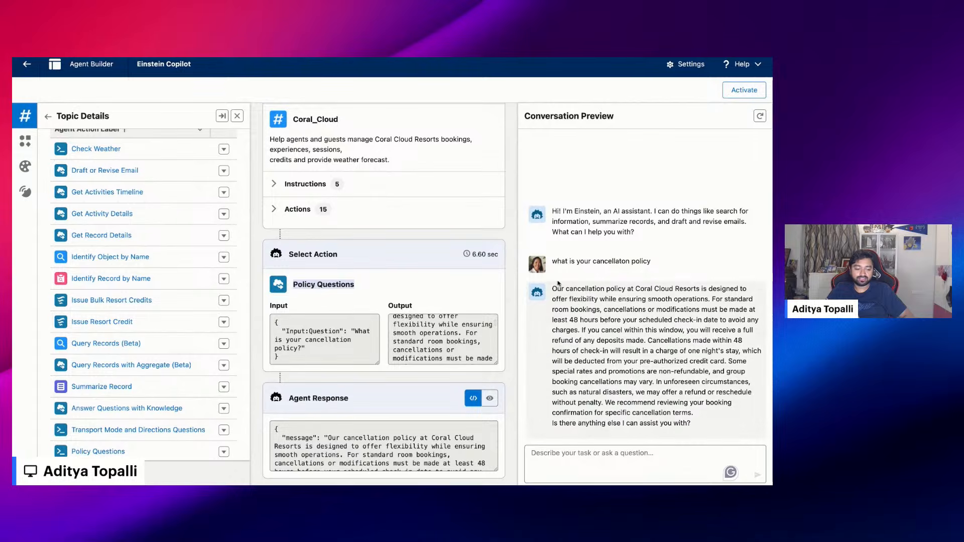
pyautogui.doubleClick(601, 262)
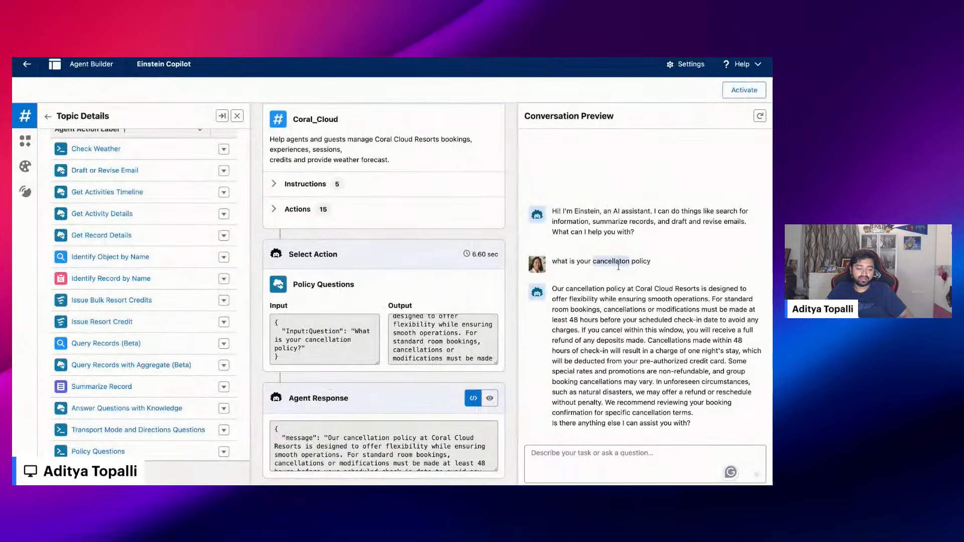
pyautogui.click(635, 267)
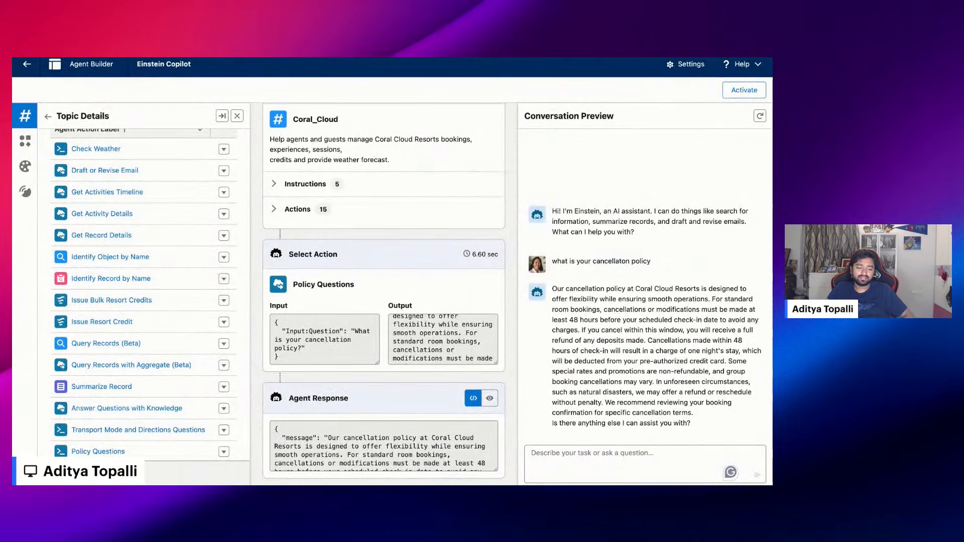
pyautogui.doubleClick(611, 261)
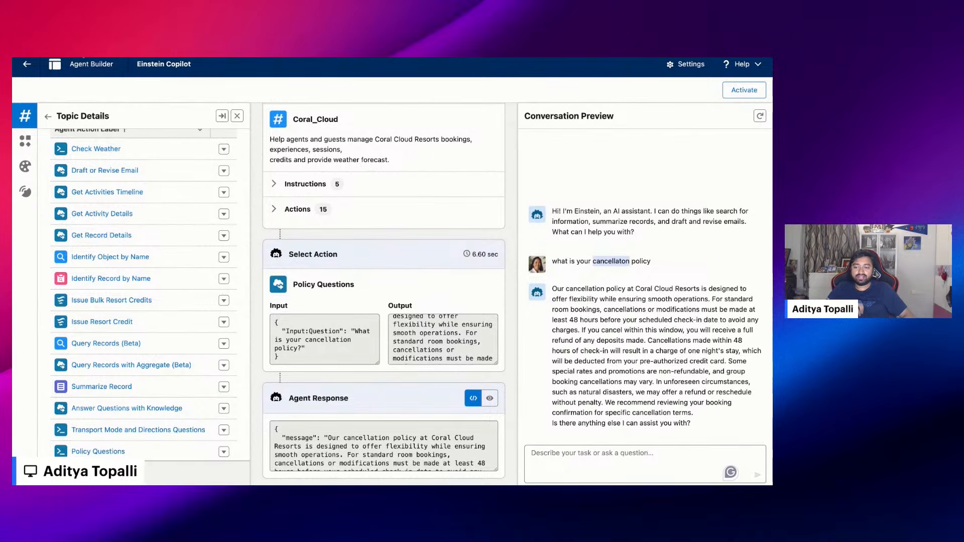
pyautogui.press('super+Tab')
pyautogui.click(199, 205)
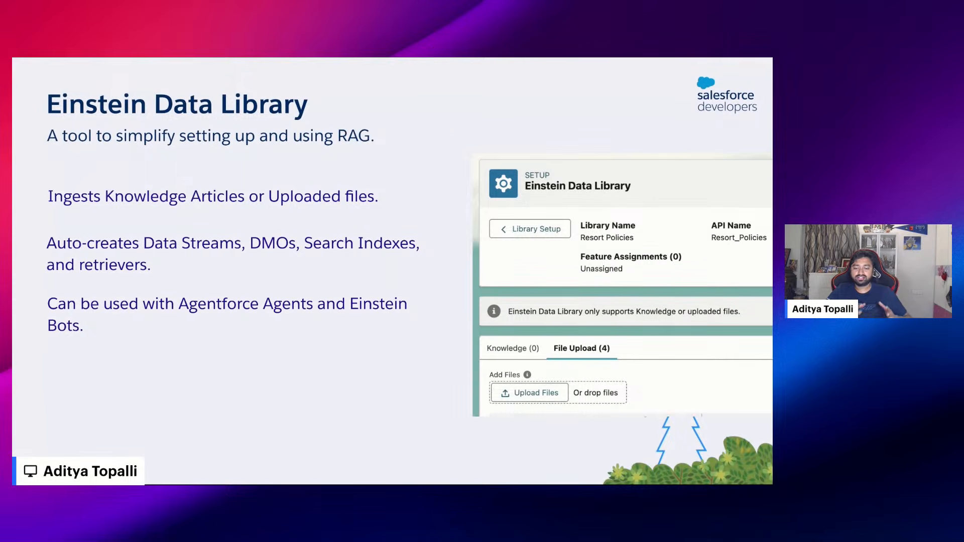
pyautogui.press('Right')
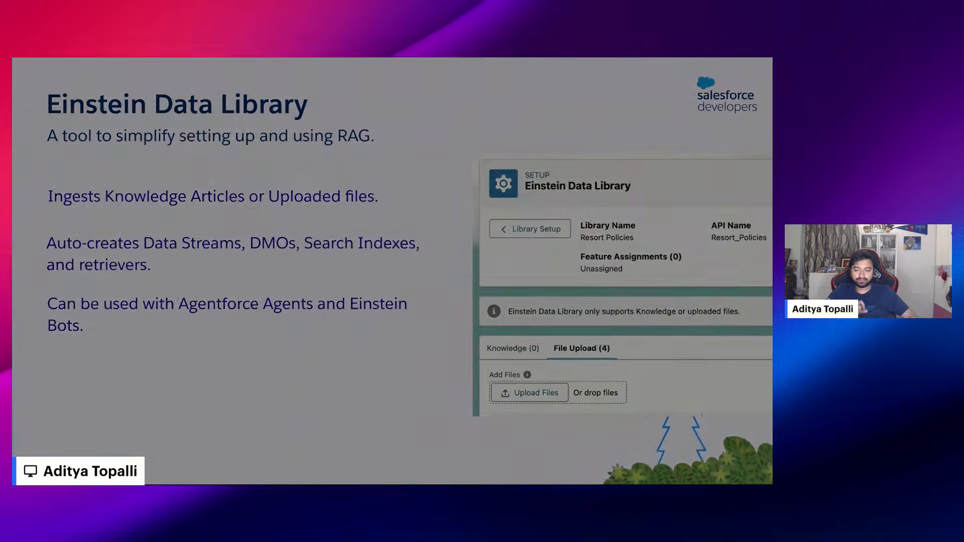
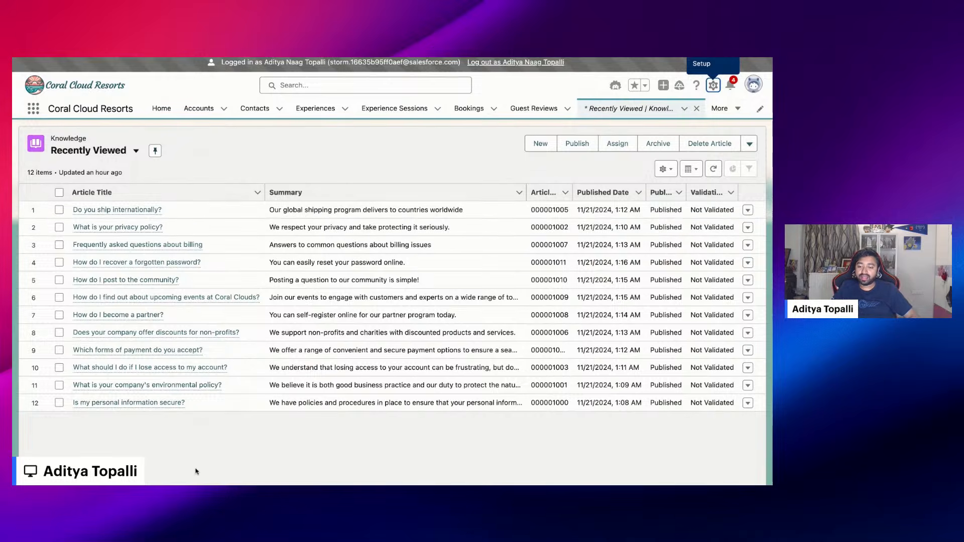
# Switch to Setup and open the Einstein Data Library page
pyautogui.hotkey('ctrl', 'Tab')
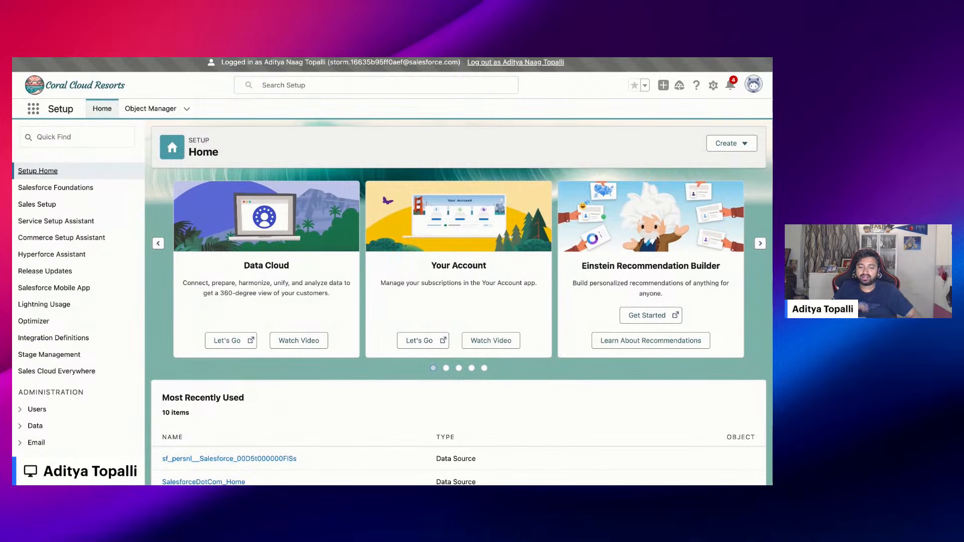
pyautogui.click(49, 139)
pyautogui.write('einstein')
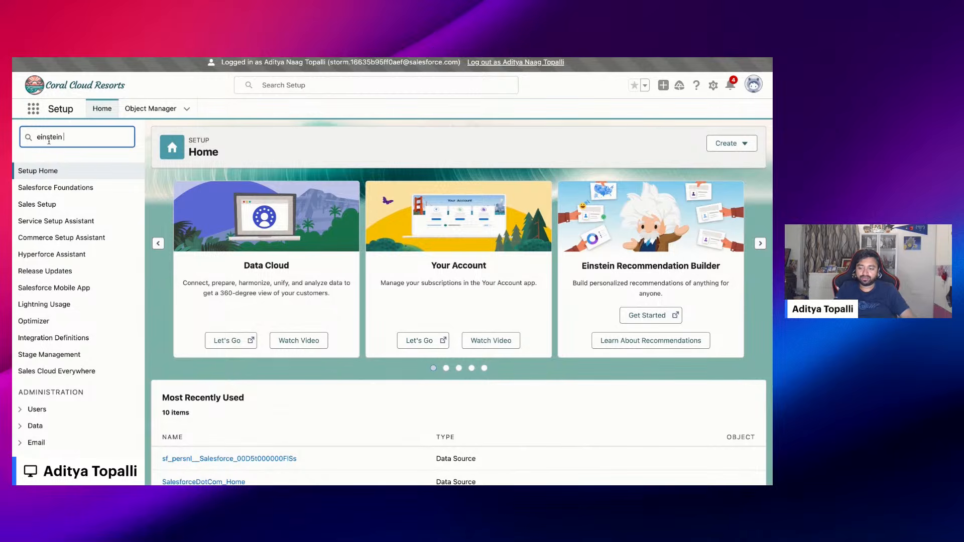
pyautogui.write(' data')
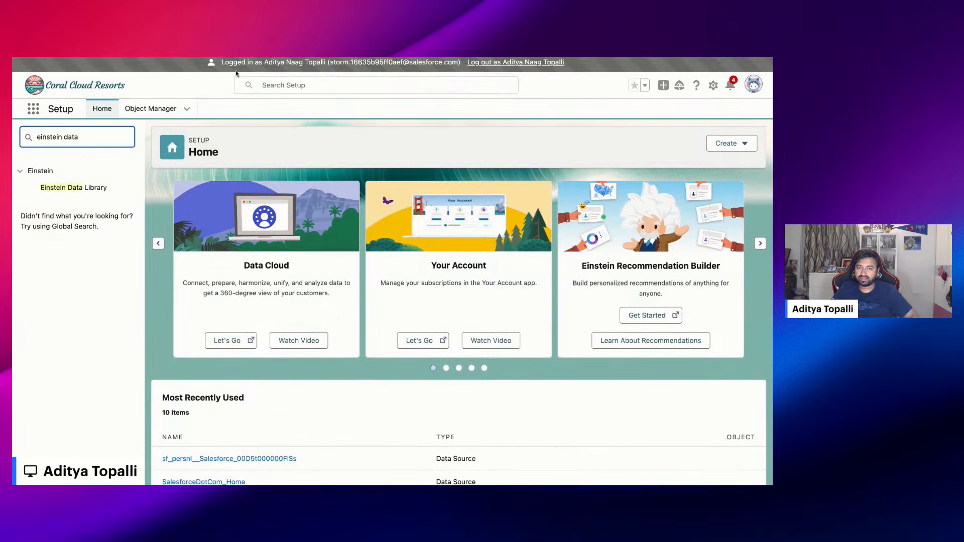
pyautogui.click(74, 188)
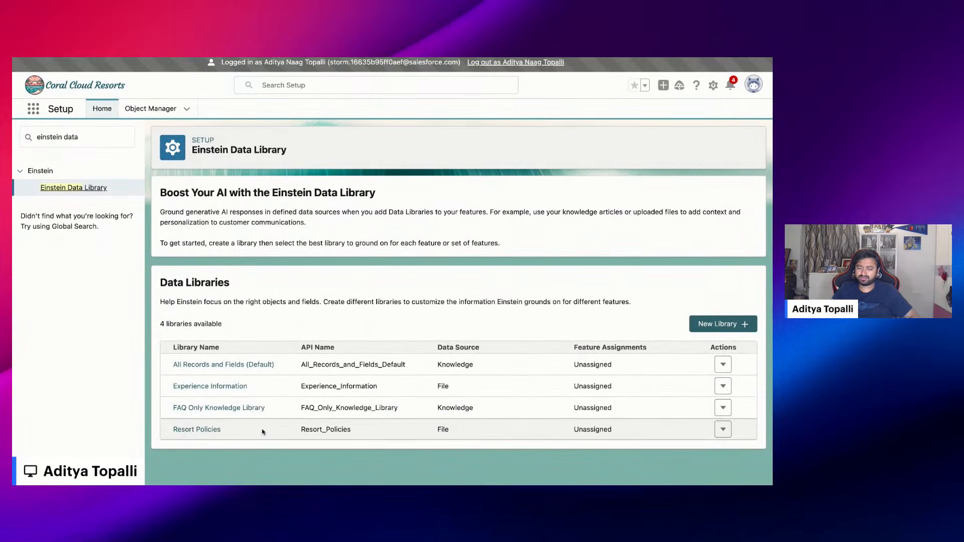
# Create a new data library named Demo in the default data space, with Demo as its API name
pyautogui.click(708, 324)
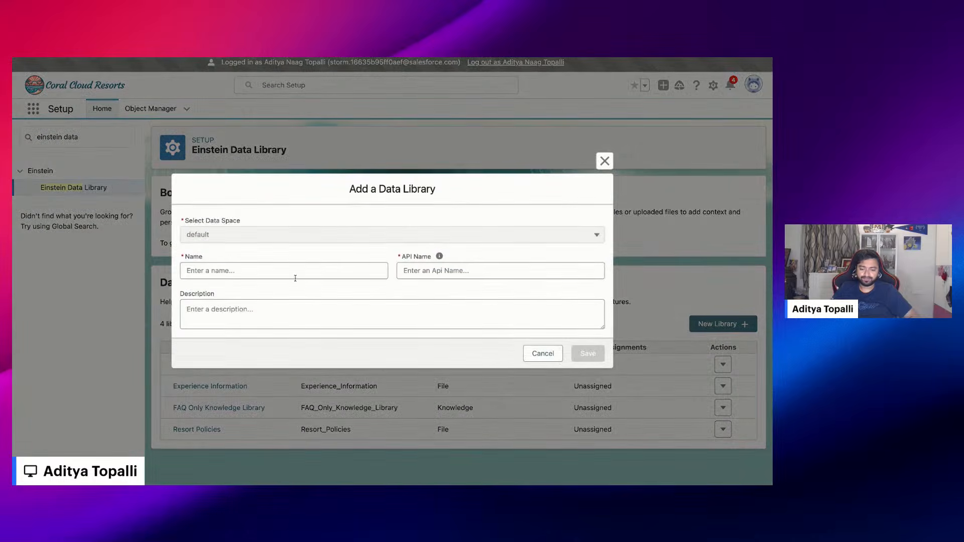
pyautogui.click(292, 273)
pyautogui.write('Demo')
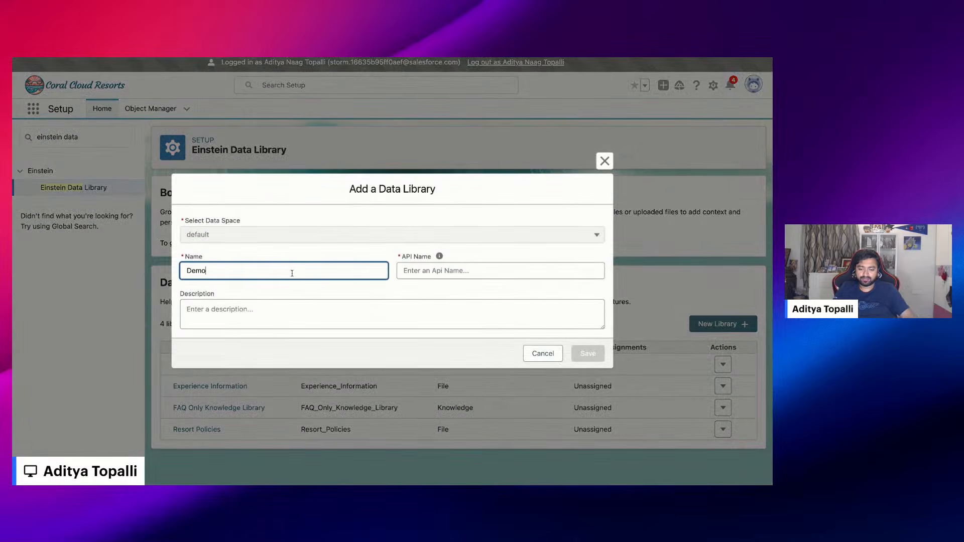
pyautogui.press('Tab')
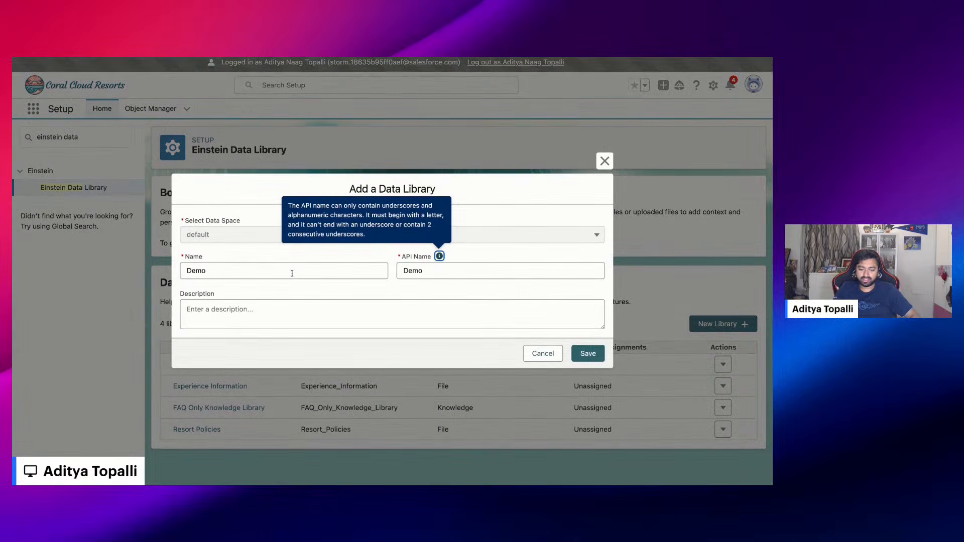
pyautogui.click(594, 355)
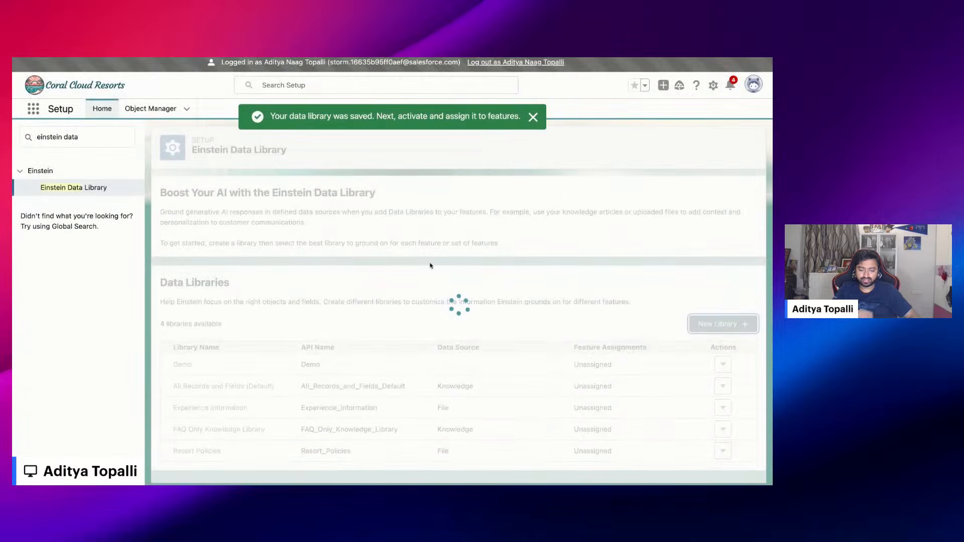
# Compare the Demo library's two grounding sources, Knowledge and File Upload
pyautogui.scroll(-1, 224, 340)
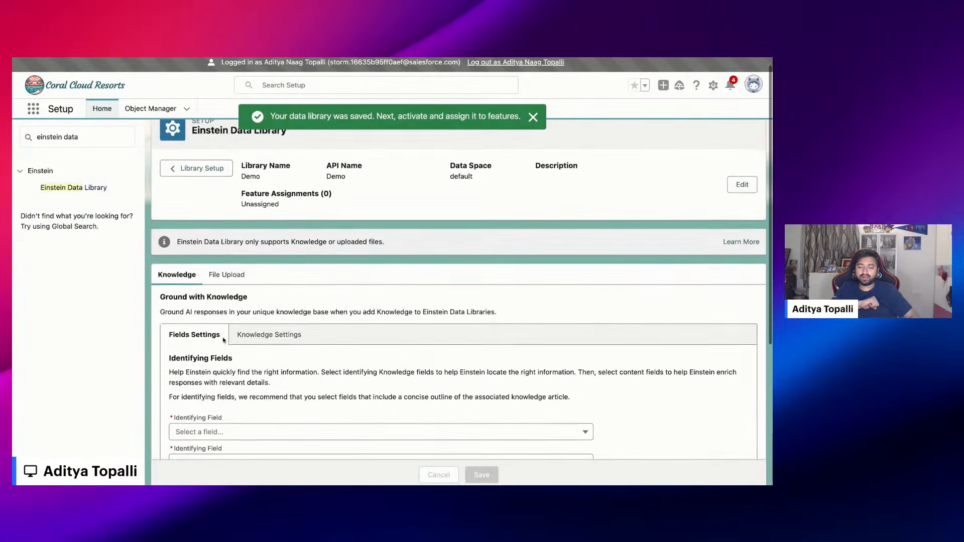
pyautogui.scroll(-1, 223, 340)
pyautogui.scroll(1, 223, 340)
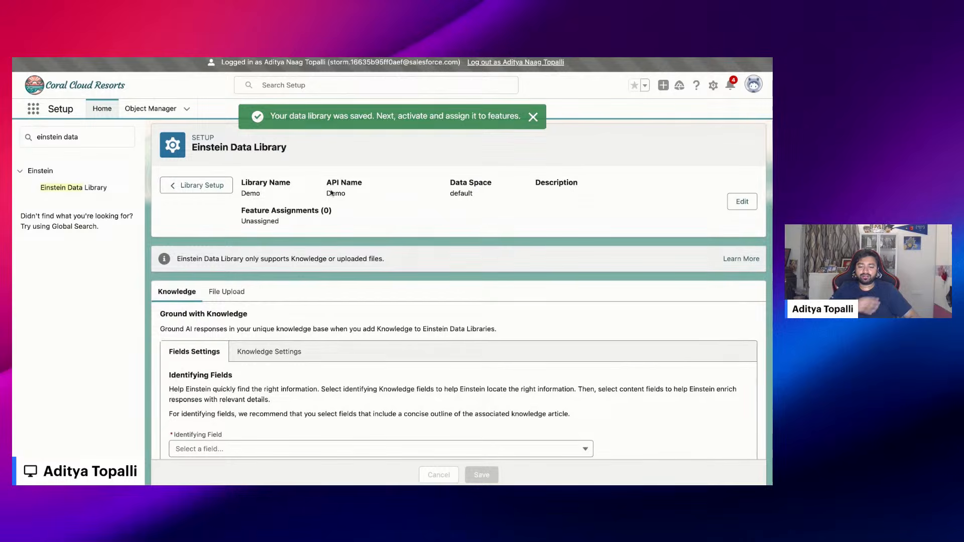
pyautogui.scroll(-3, 292, 290)
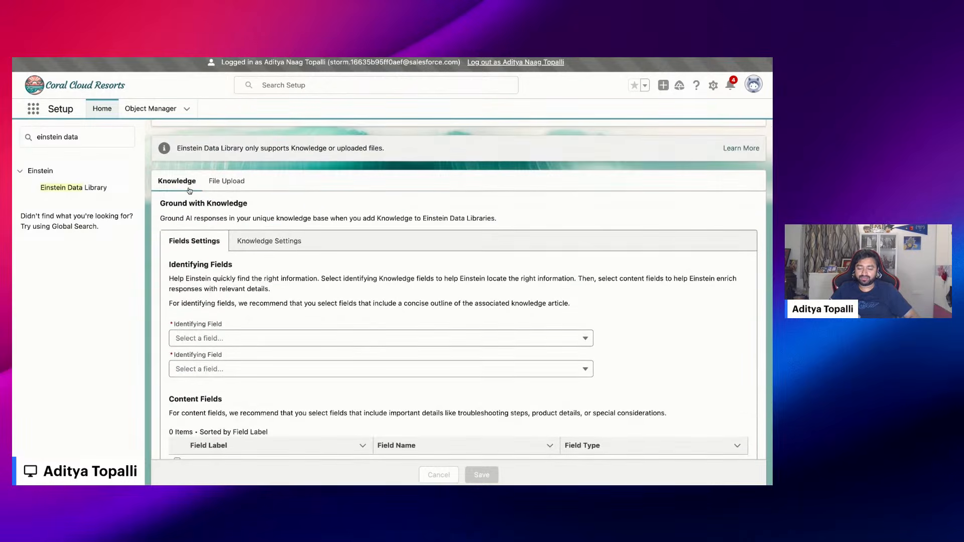
pyautogui.click(226, 182)
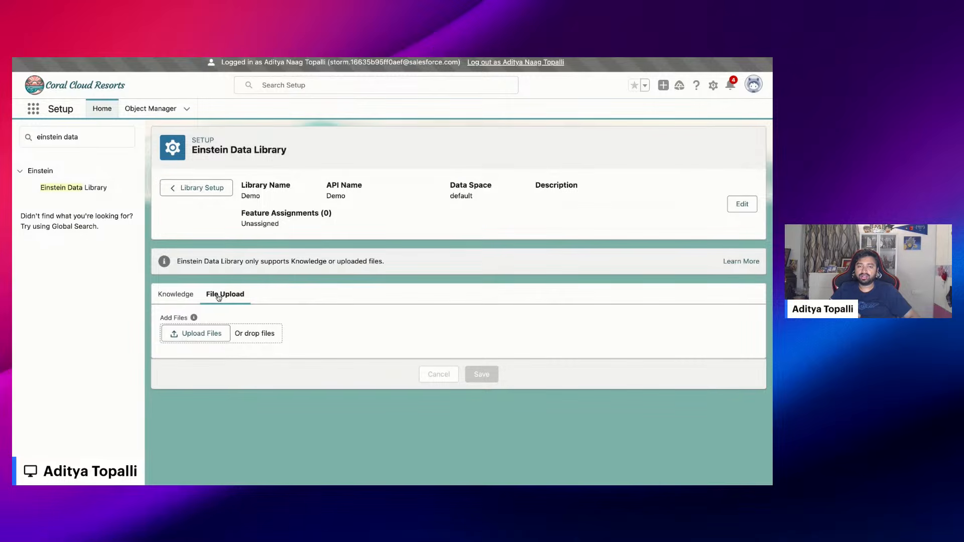
pyautogui.click(181, 294)
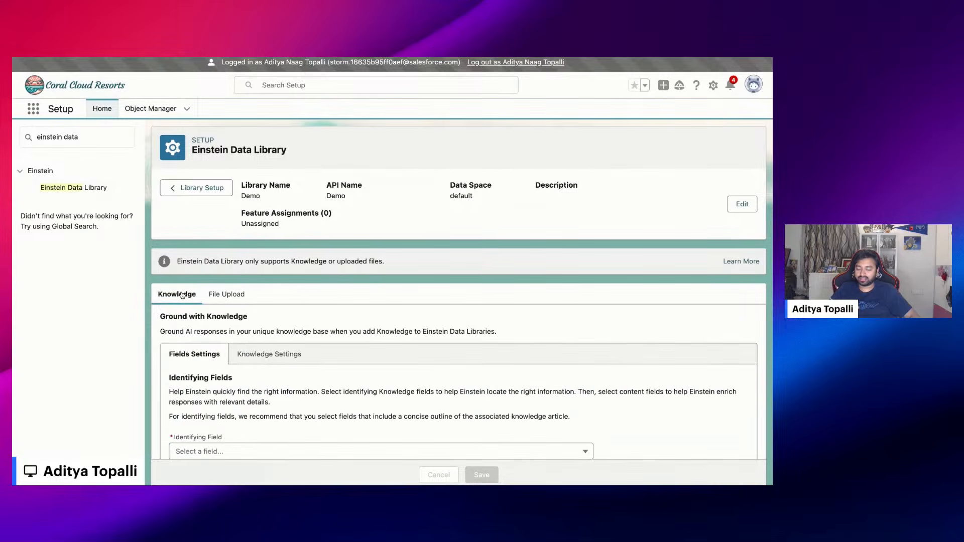
pyautogui.click(220, 254)
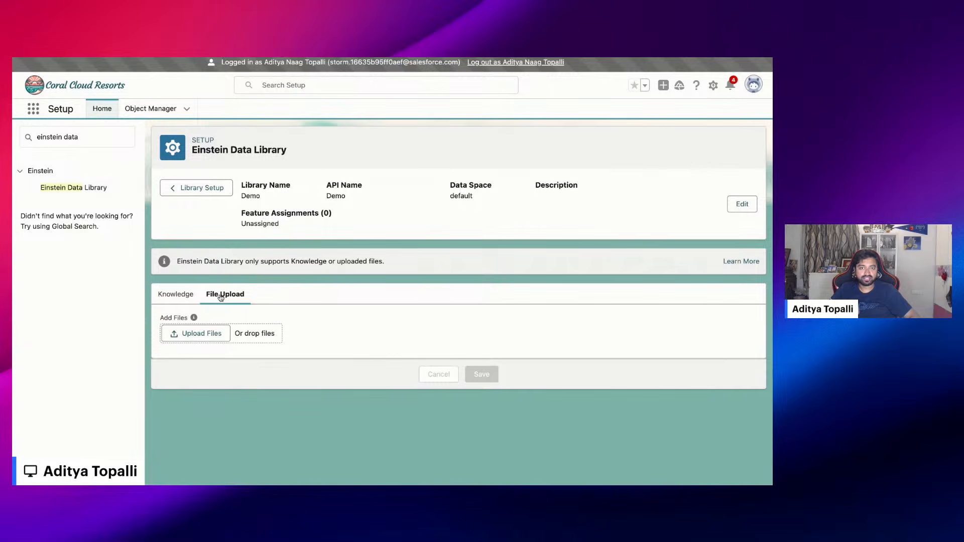
pyautogui.click(183, 299)
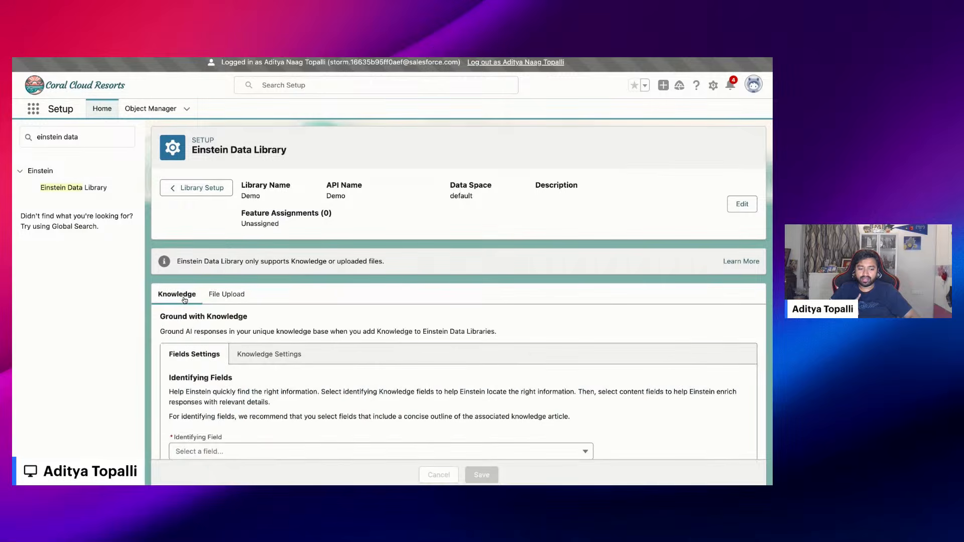
# Set the Demo library's identifying fields to Title and Summary, and try Details as a content field before clearing it again
pyautogui.scroll(-3, 185, 300)
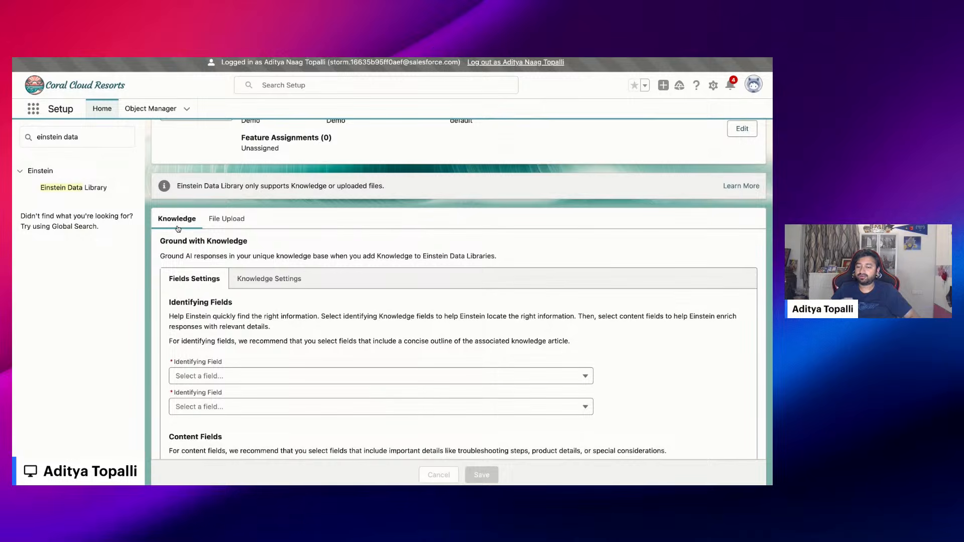
pyautogui.scroll(-4, 183, 256)
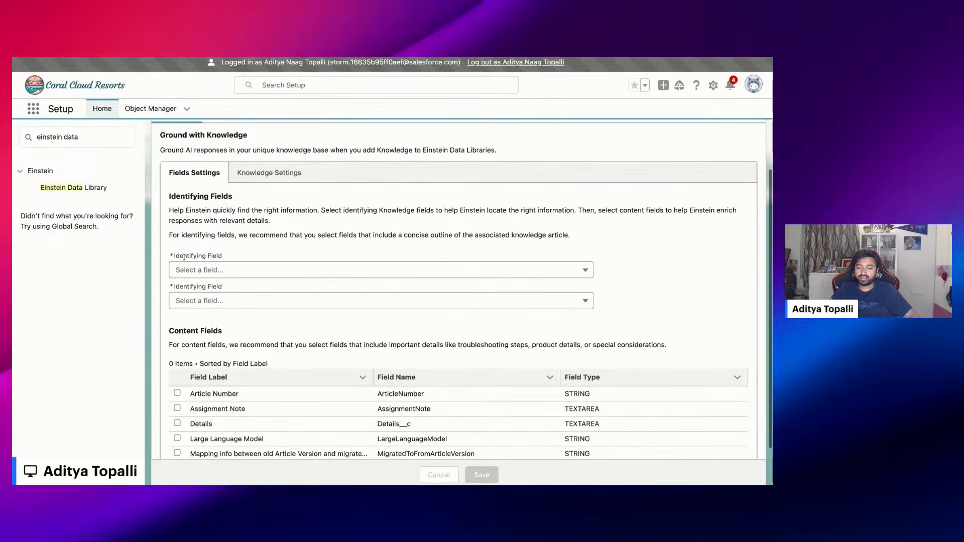
pyautogui.scroll(-1, 195, 233)
pyautogui.click(198, 223)
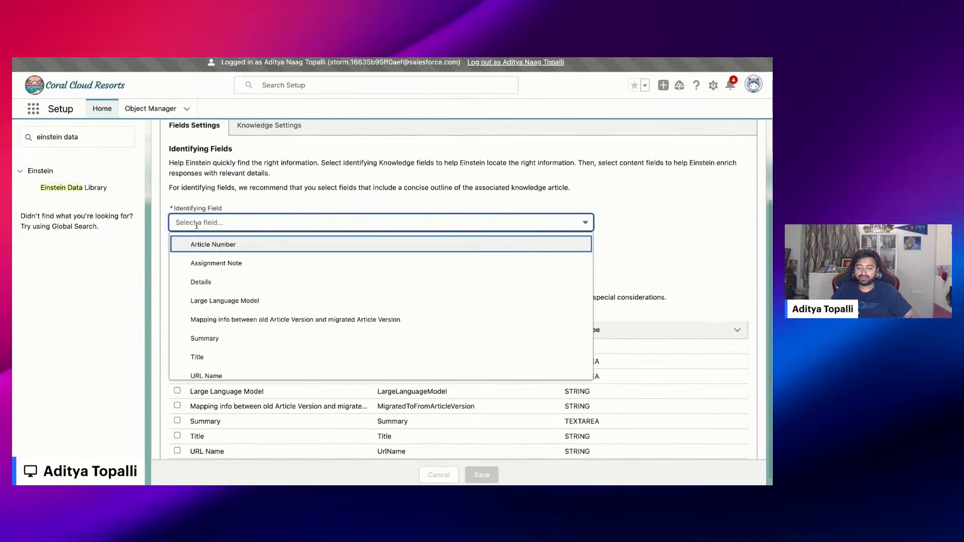
pyautogui.click(202, 355)
pyautogui.click(195, 277)
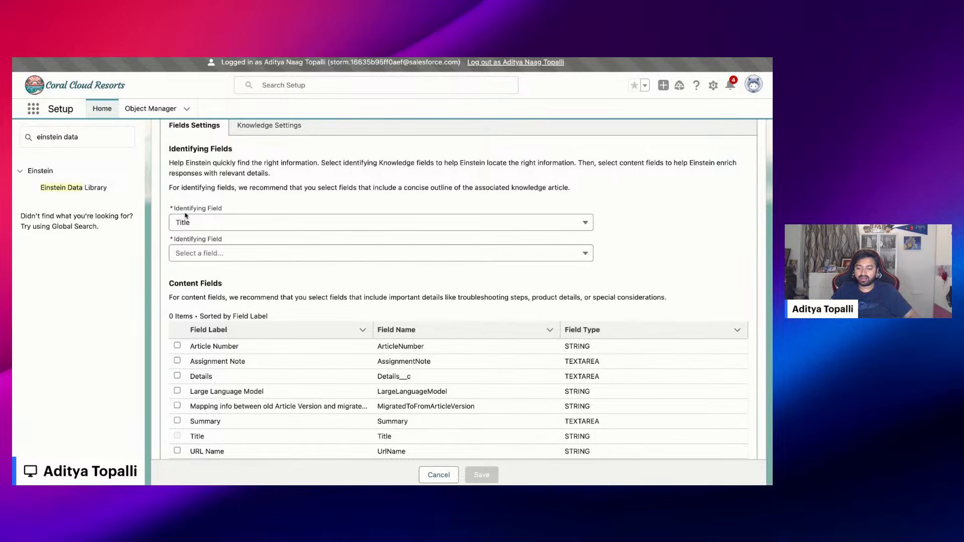
pyautogui.click(190, 253)
pyautogui.scroll(-1, 249, 366)
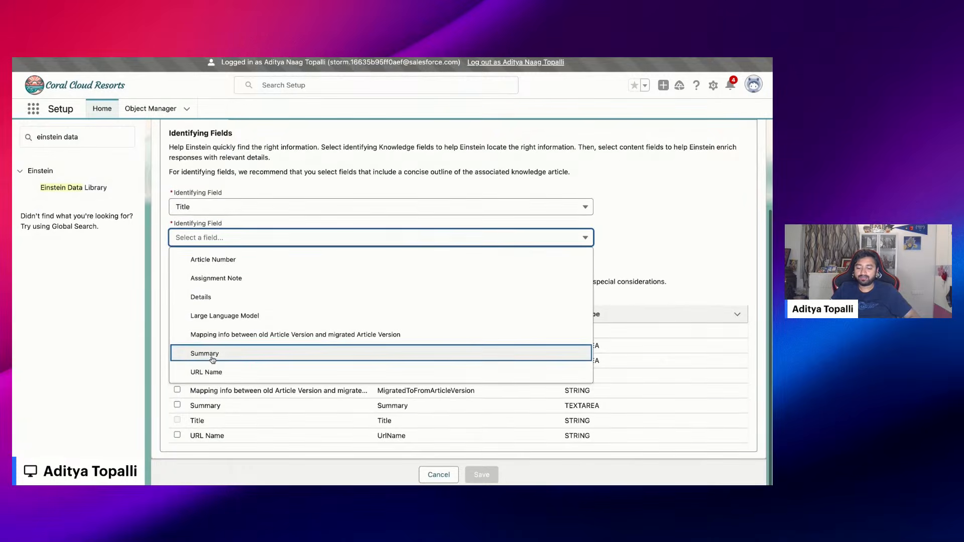
pyautogui.click(206, 353)
pyautogui.click(209, 265)
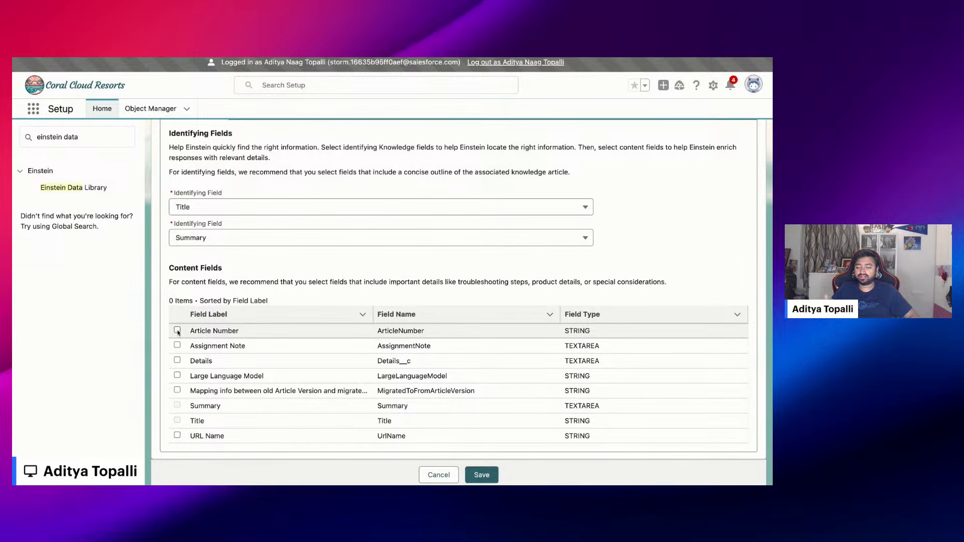
pyautogui.click(177, 360)
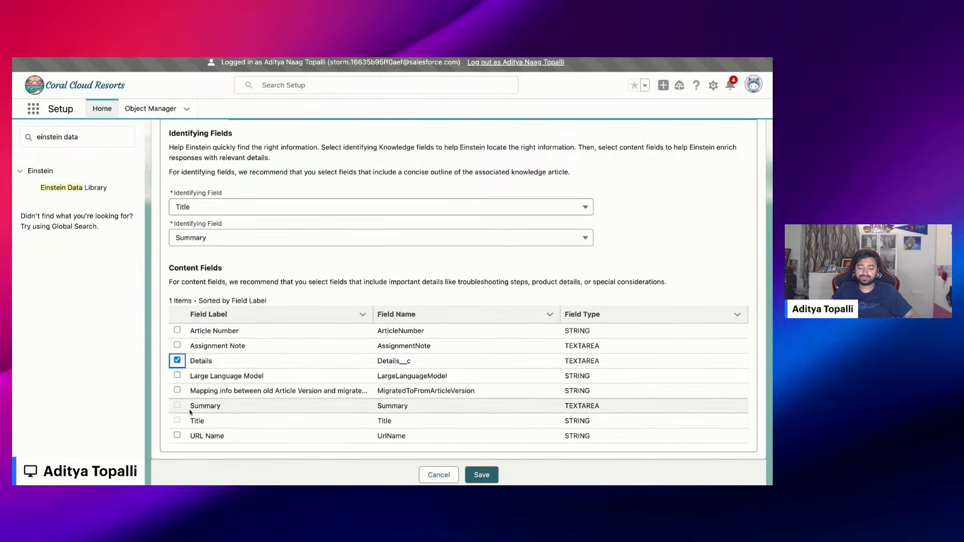
pyautogui.click(178, 360)
# Enable filtering by knowledge data categories for the Demo library and select FAQ under Coral Clouds Articles
pyautogui.scroll(2, 219, 269)
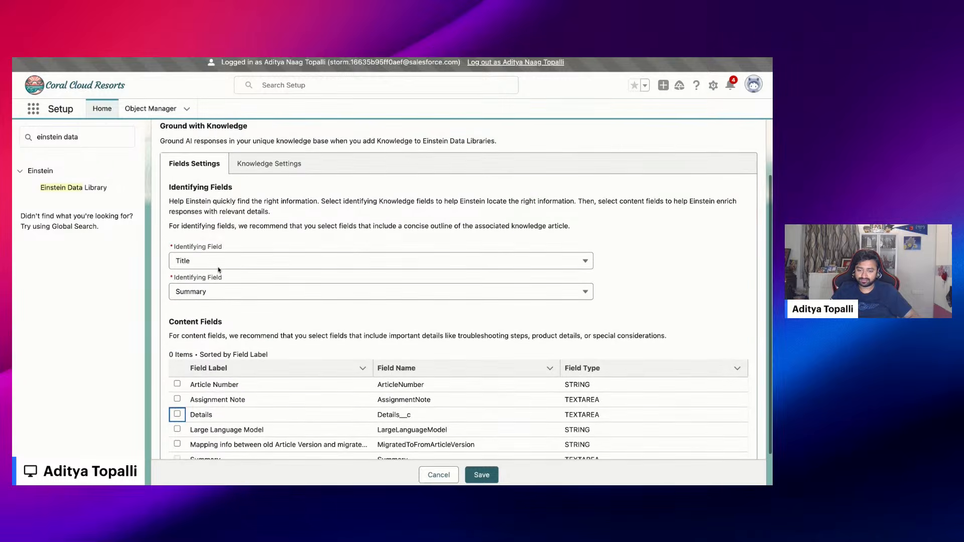
pyautogui.click(254, 166)
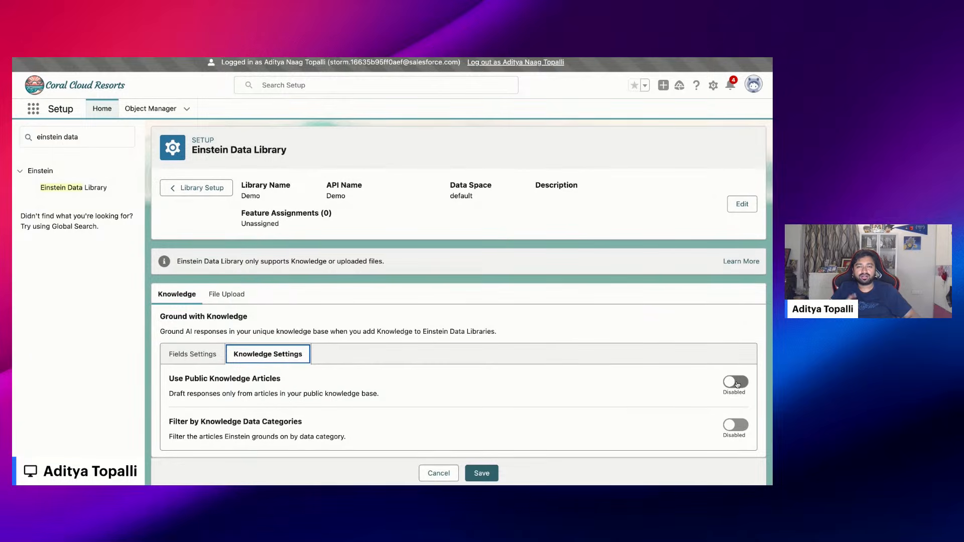
pyautogui.click(735, 425)
pyautogui.scroll(-2, 335, 402)
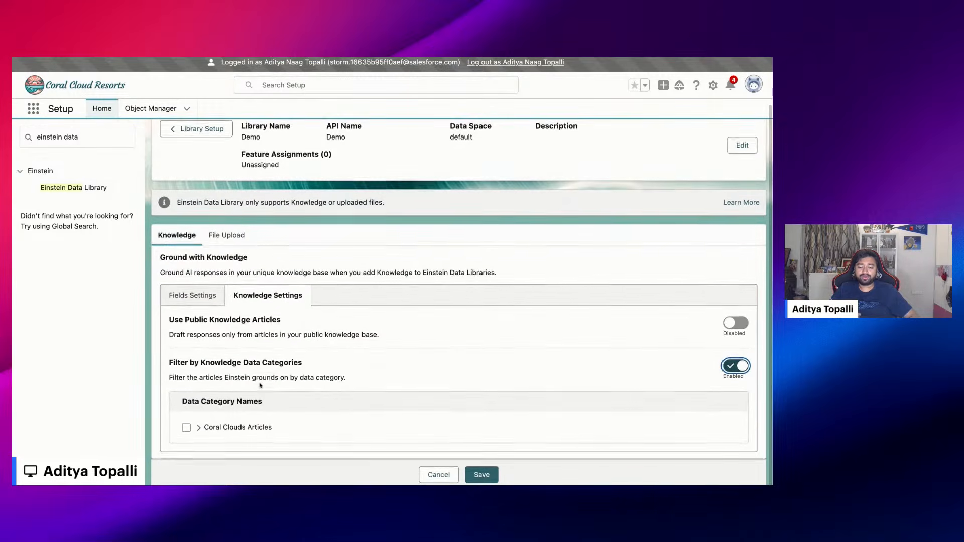
pyautogui.click(199, 427)
pyautogui.scroll(-1, 201, 430)
pyautogui.click(185, 411)
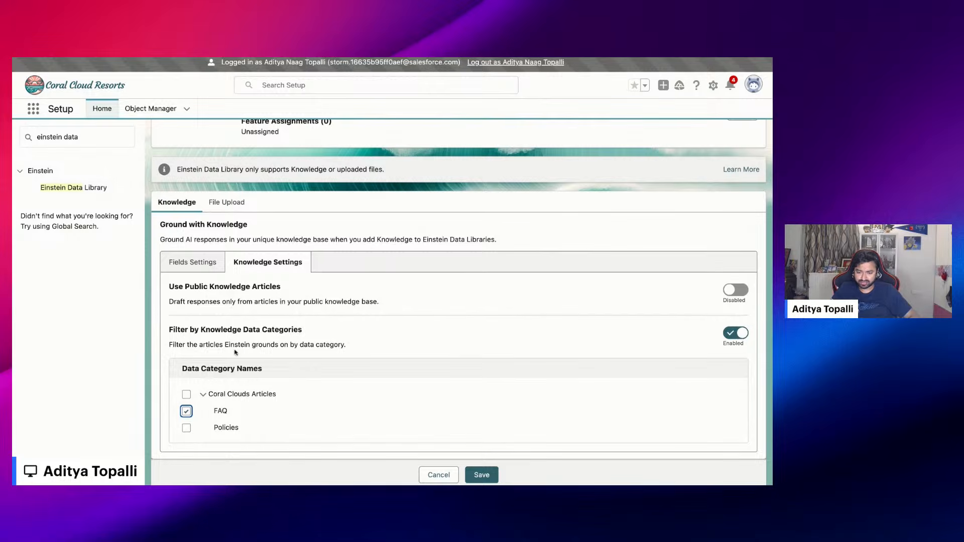
# Look at the Demo library's option for uploading files and return to the list of data libraries without saving
pyautogui.click(234, 202)
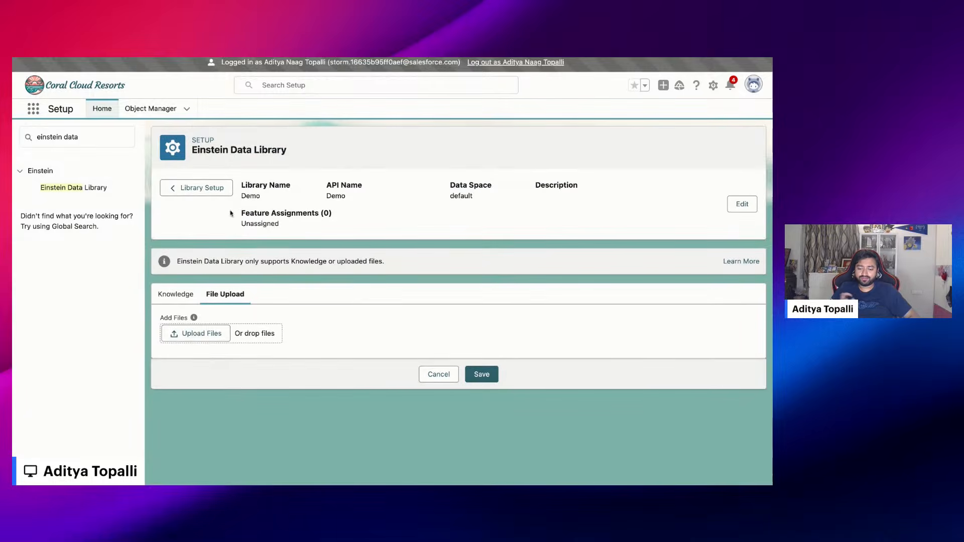
pyautogui.click(192, 336)
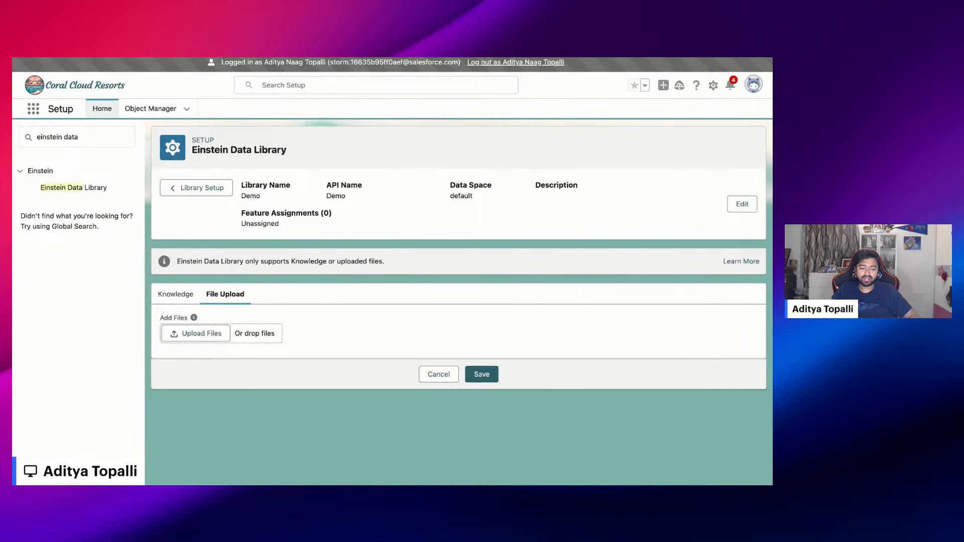
pyautogui.click(196, 188)
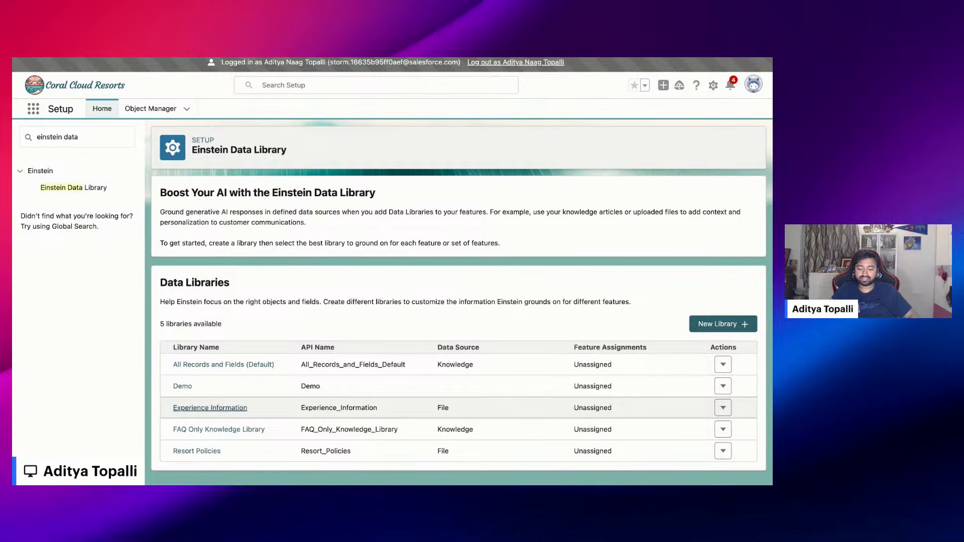
# Review the files uploaded to the Resort Policies library and return to the list of data libraries
pyautogui.click(190, 452)
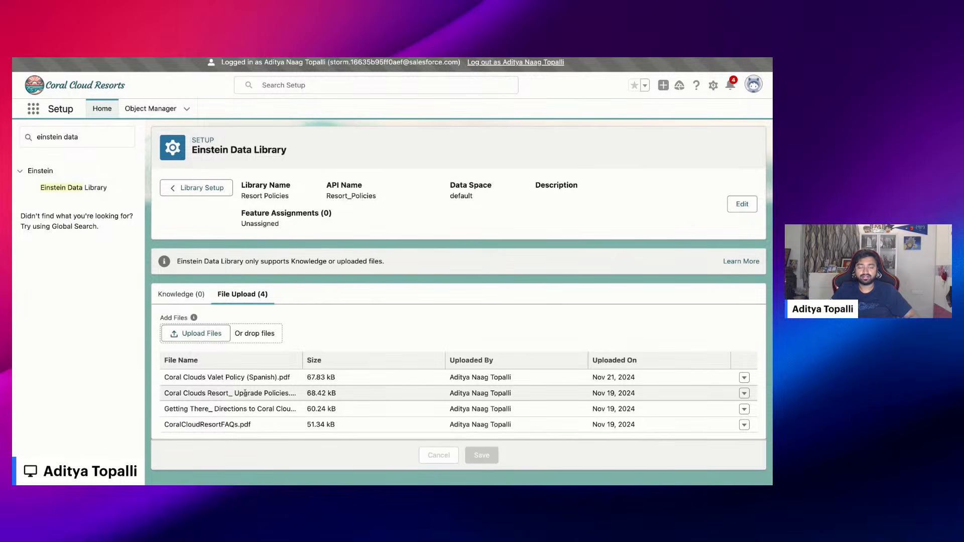
pyautogui.click(200, 189)
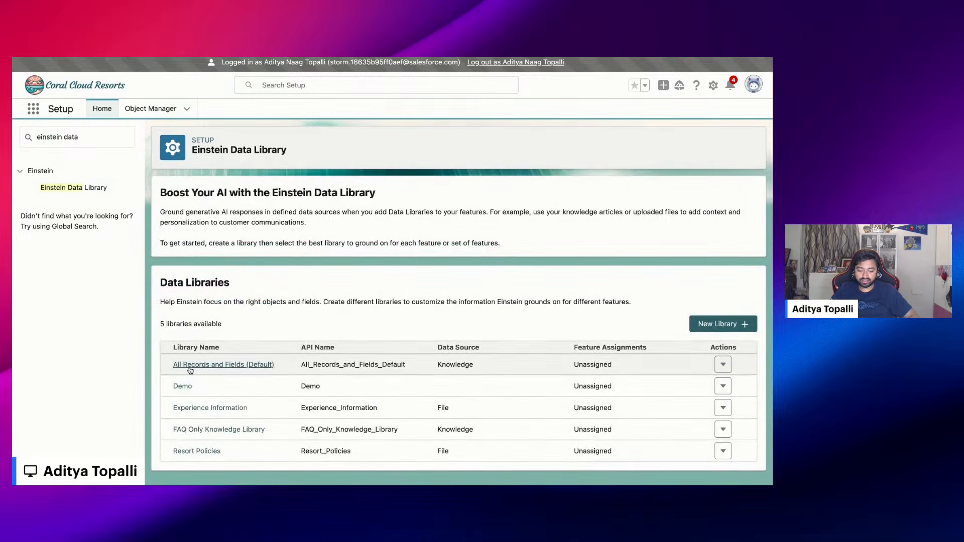
# Examine the FAQ Only Knowledge Library's identifying and content fields and its selected data categories under Coral Clouds Articles
pyautogui.click(196, 430)
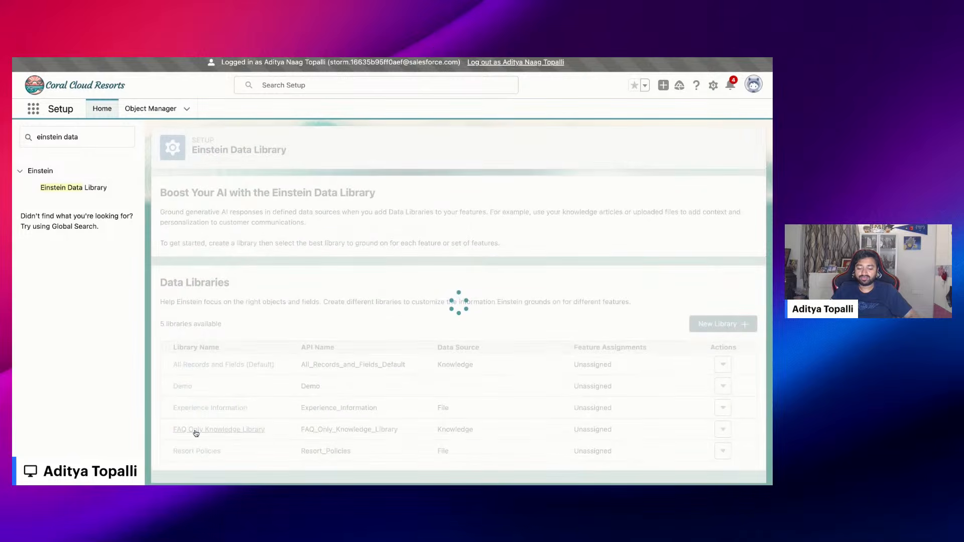
pyautogui.scroll(-3, 459, 301)
pyautogui.scroll(-3, 200, 234)
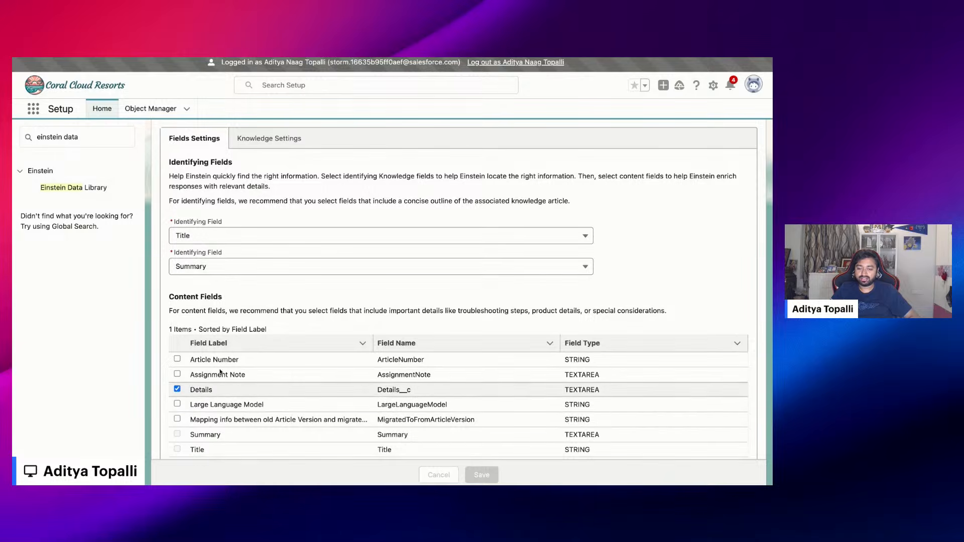
pyautogui.click(267, 138)
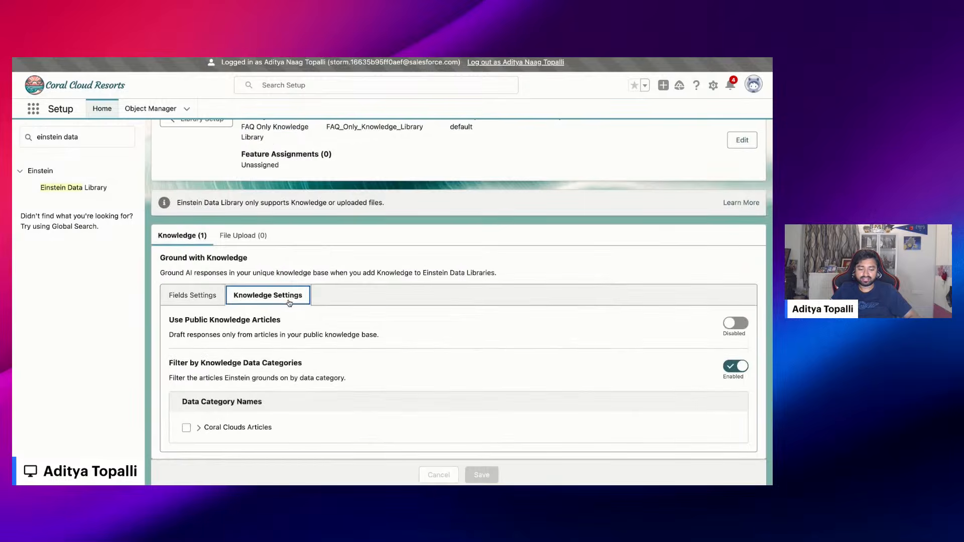
pyautogui.click(198, 428)
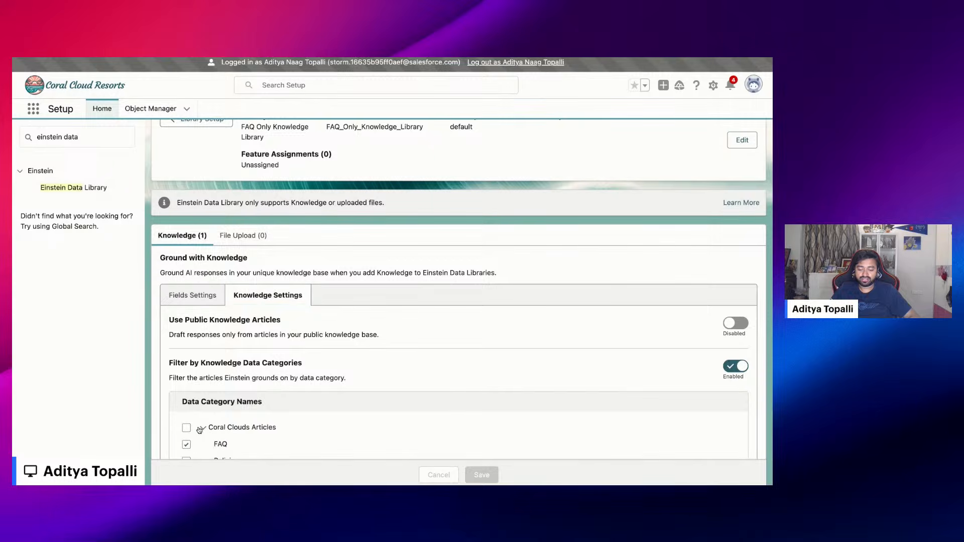
# Check the remaining data categories of the FAQ Only Knowledge Library and return to the list of data libraries
pyautogui.scroll(-1, 233, 451)
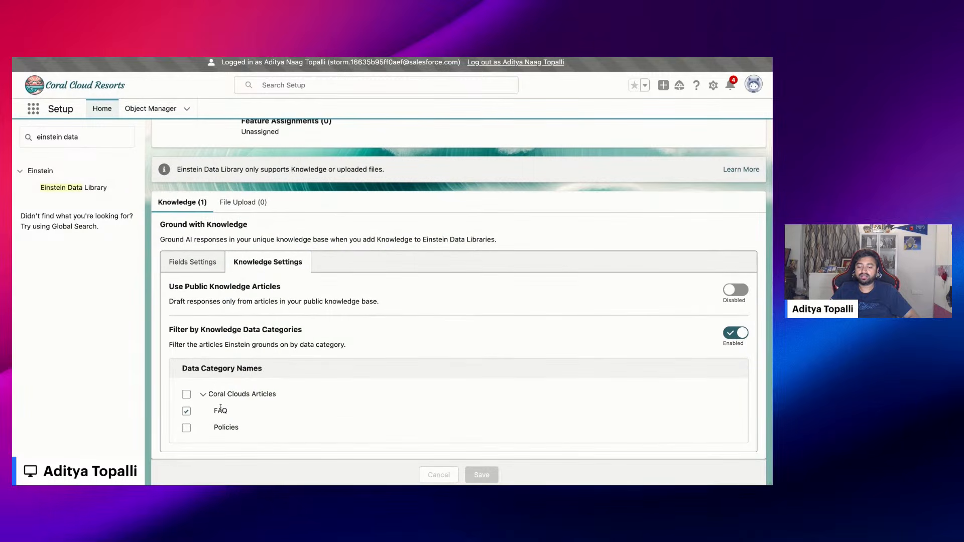
pyautogui.scroll(3, 221, 407)
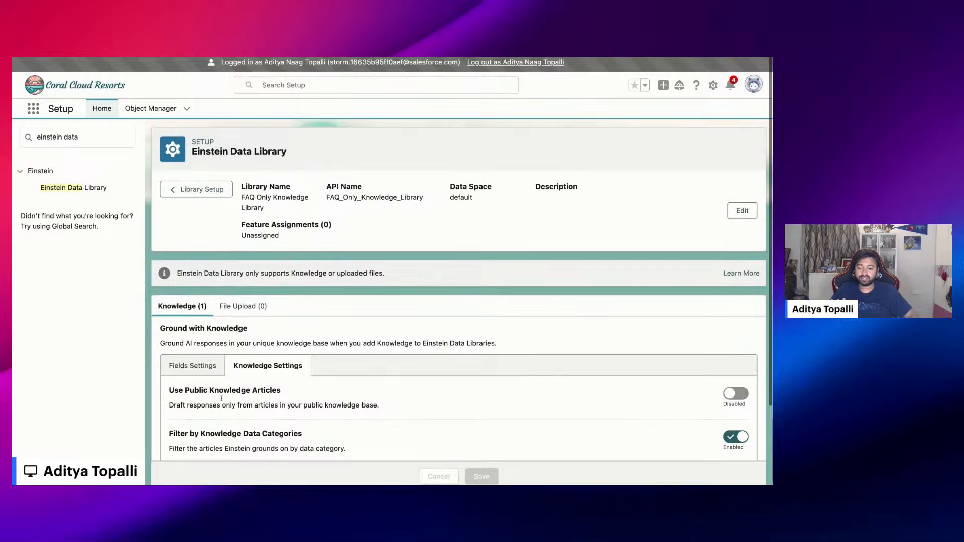
pyautogui.click(199, 189)
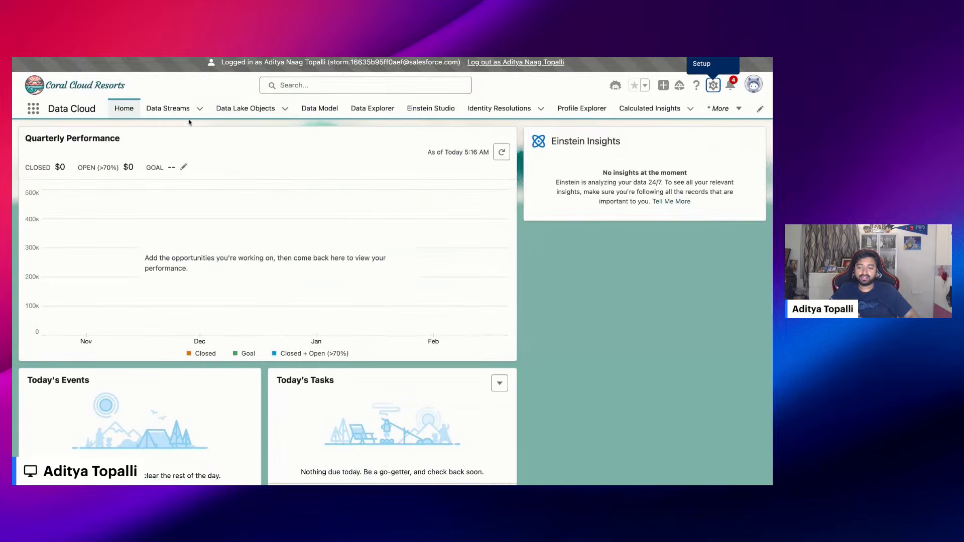
# Switch to Data Cloud and look at the Knowledge_kav_Home and AiGroundingFileRef_Home entries among the data streams
pyautogui.click(168, 110)
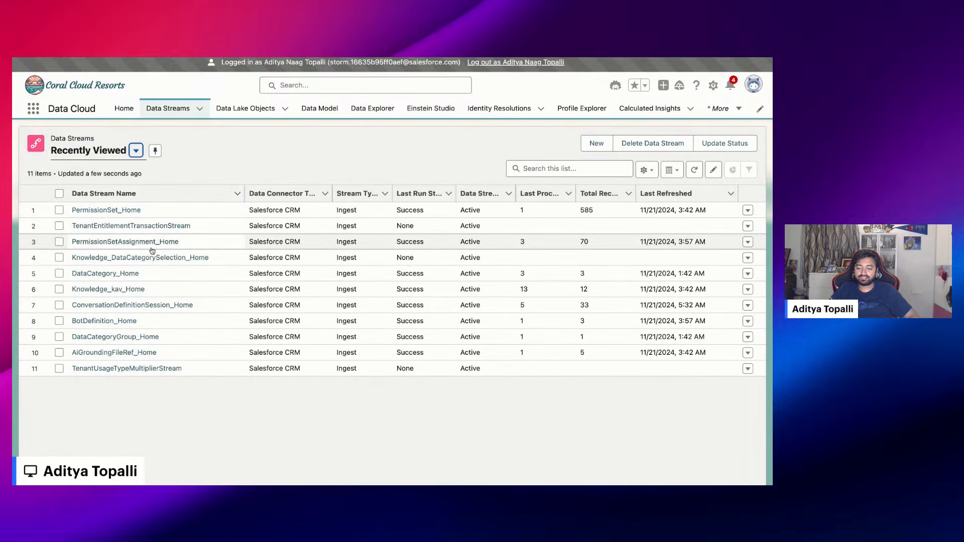
pyautogui.click(149, 290)
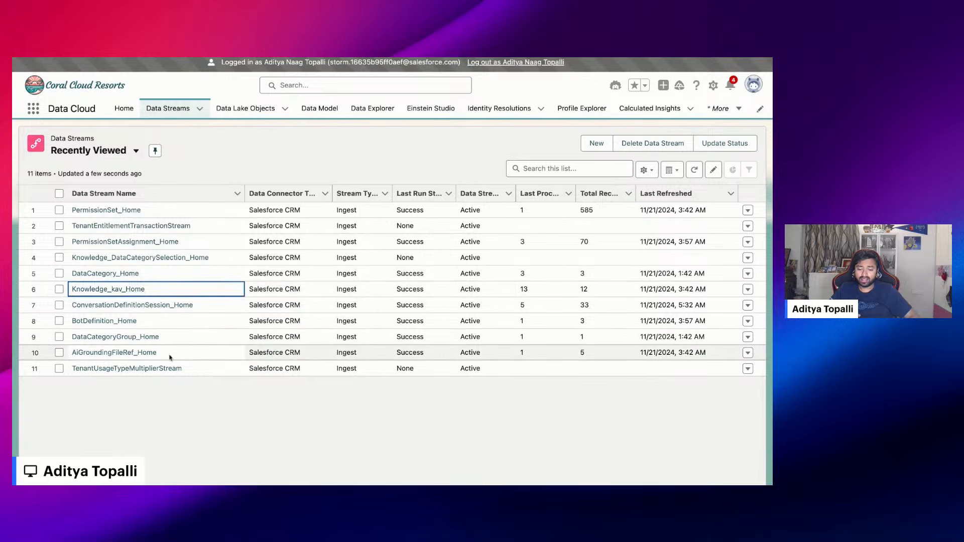
pyautogui.moveTo(170, 358); pyautogui.dragTo(72, 354)
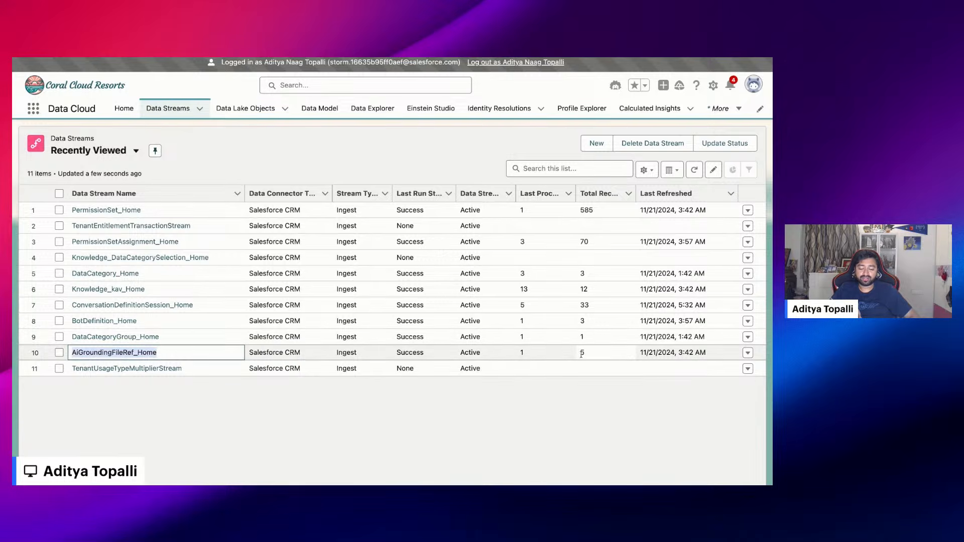
# Examine the mapped data model objects, widening the Object Label column and checking the RagFileUDMO and Knowledge Article Version entries
pyautogui.click(301, 110)
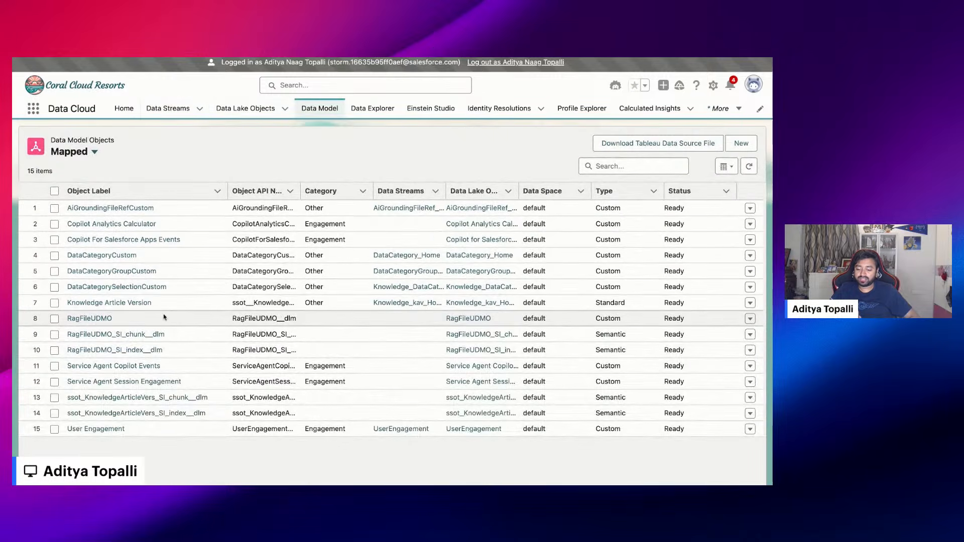
pyautogui.moveTo(229, 193); pyautogui.dragTo(280, 193)
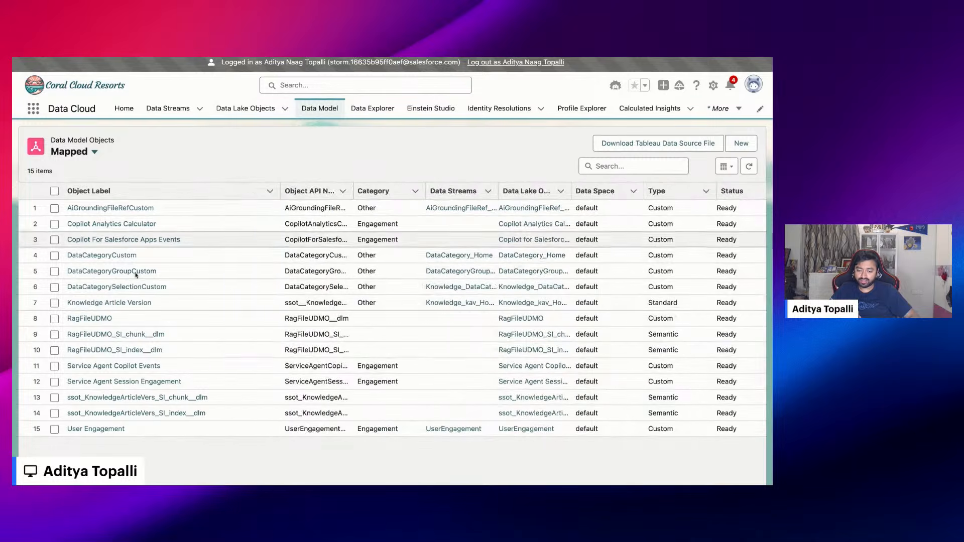
pyautogui.click(121, 323)
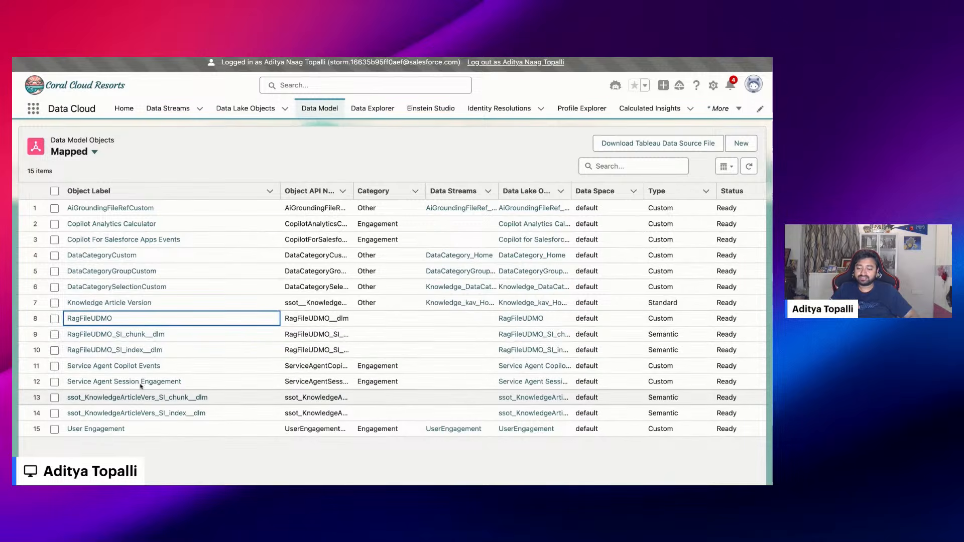
pyautogui.click(157, 306)
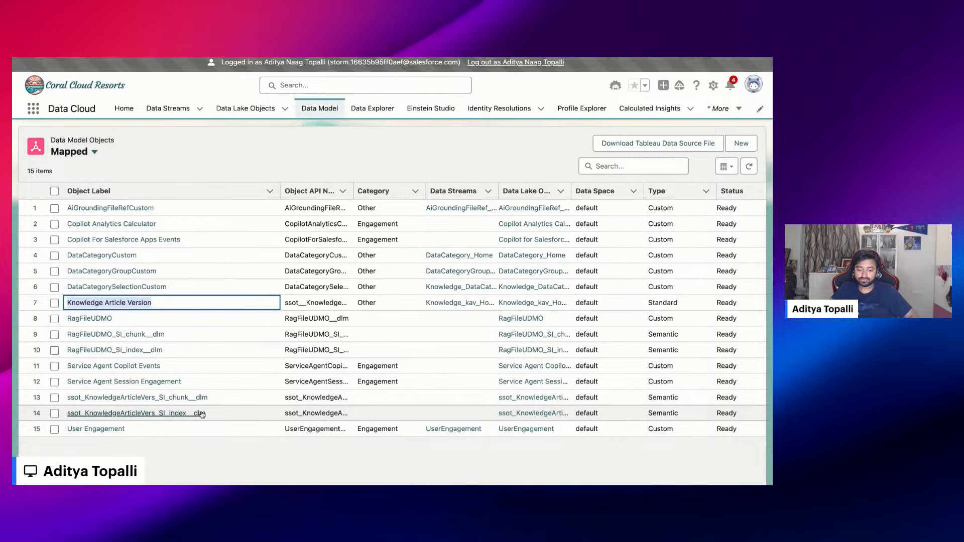
# View the Einstein Studio retrievers with a wider Name column, review the Default RagFileUDMO_SI Retriever's details, and return to the list
pyautogui.click(440, 109)
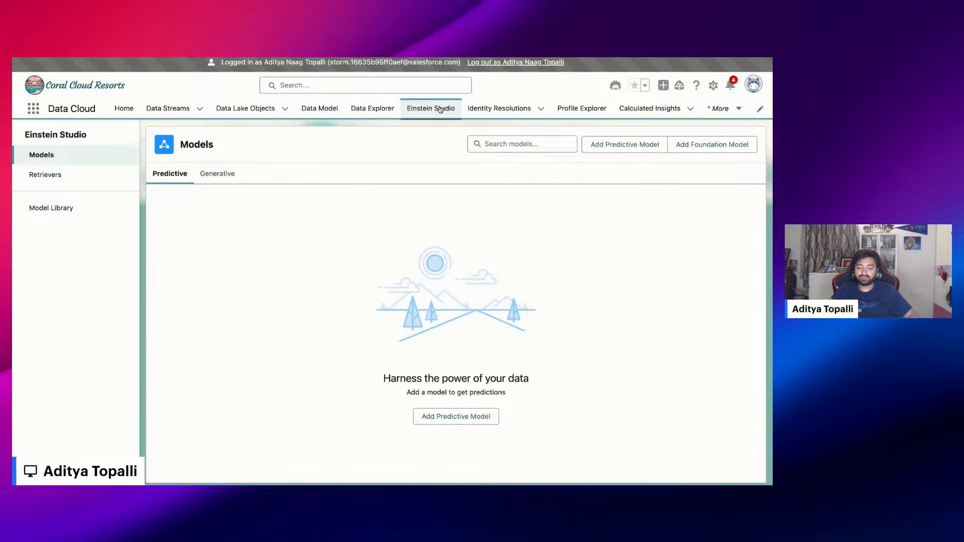
pyautogui.click(84, 176)
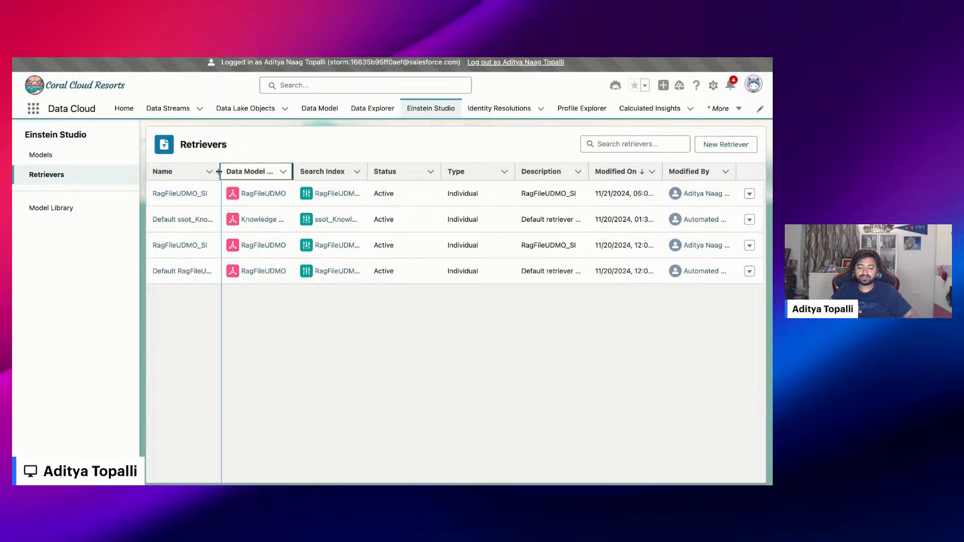
pyautogui.moveTo(219, 171); pyautogui.dragTo(276, 172)
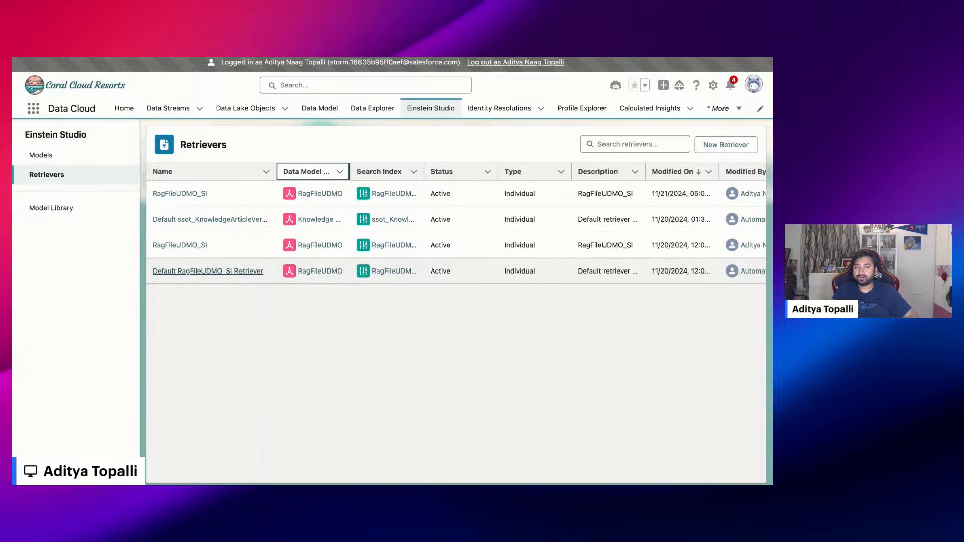
pyautogui.click(208, 271)
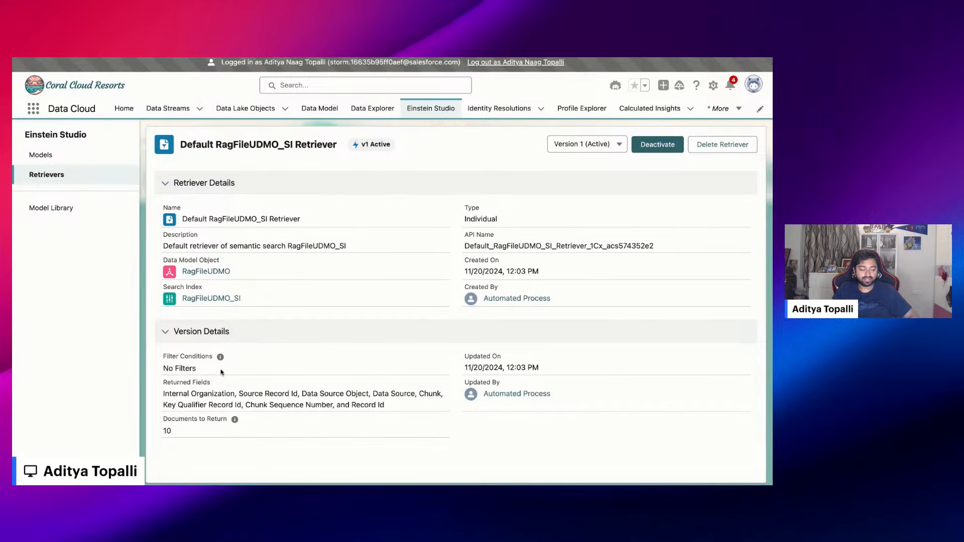
pyautogui.hotkey('alt', 'Left')
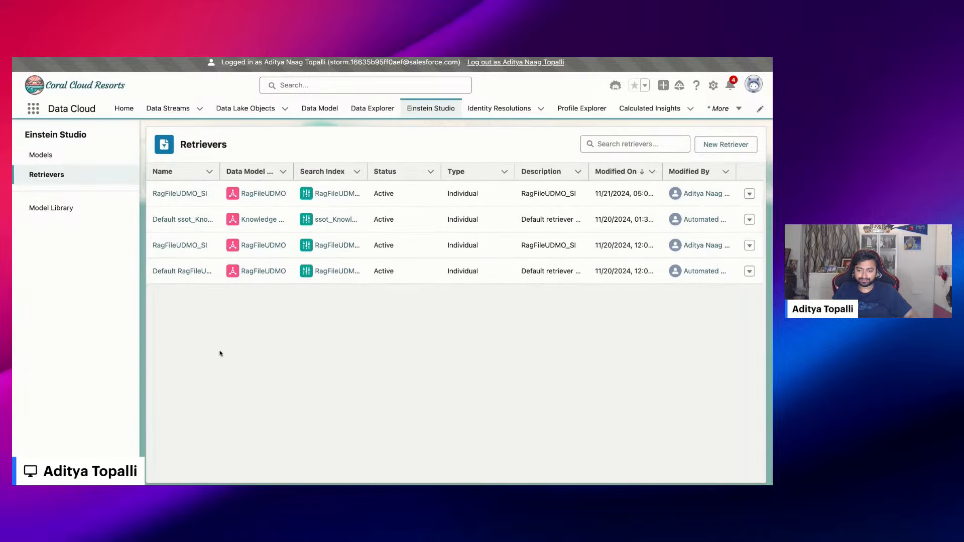
# Examine the GroundingSourceId filter condition in the version details of the most recently modified RagFileUDMO_SI retriever
pyautogui.click(189, 195)
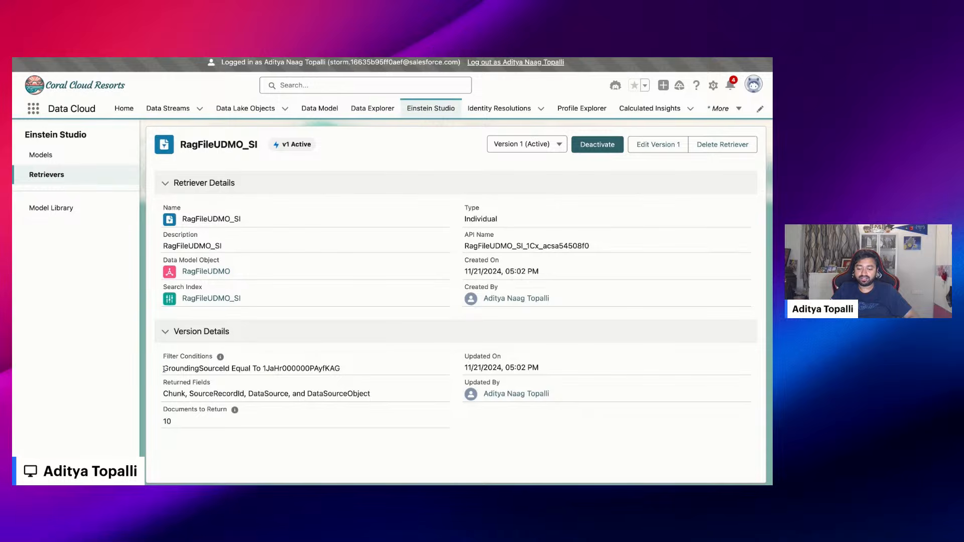
pyautogui.moveTo(164, 369); pyautogui.dragTo(341, 368)
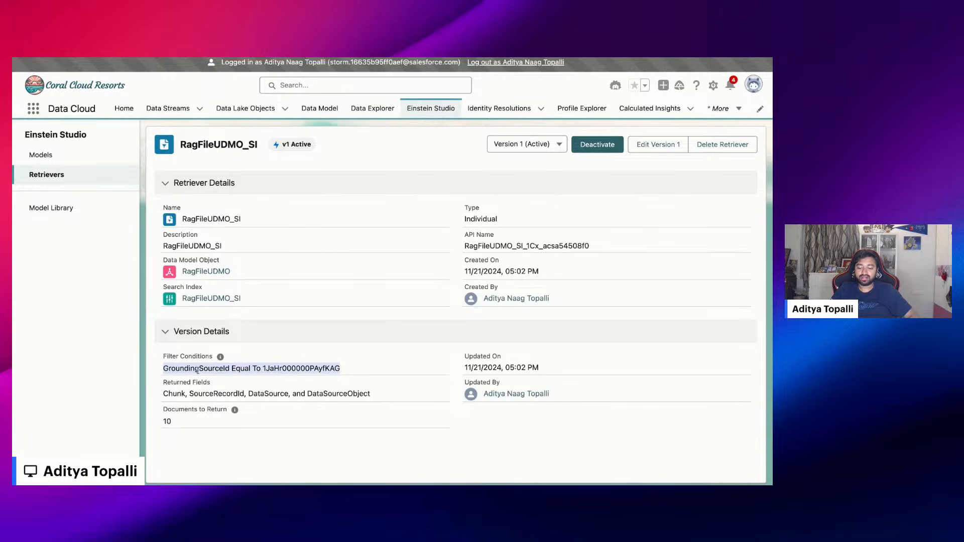
pyautogui.doubleClick(275, 369)
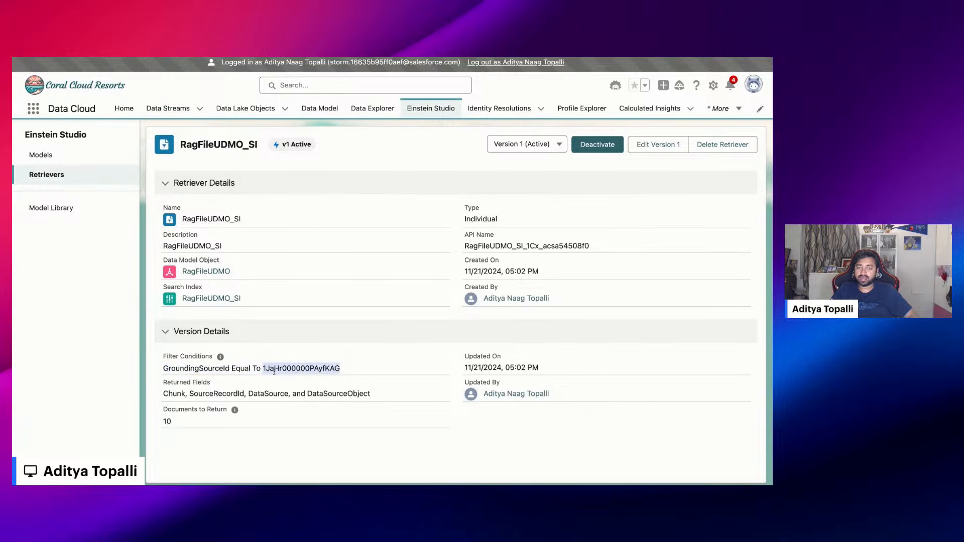
pyautogui.click(341, 371)
pyautogui.tripleClick(344, 370)
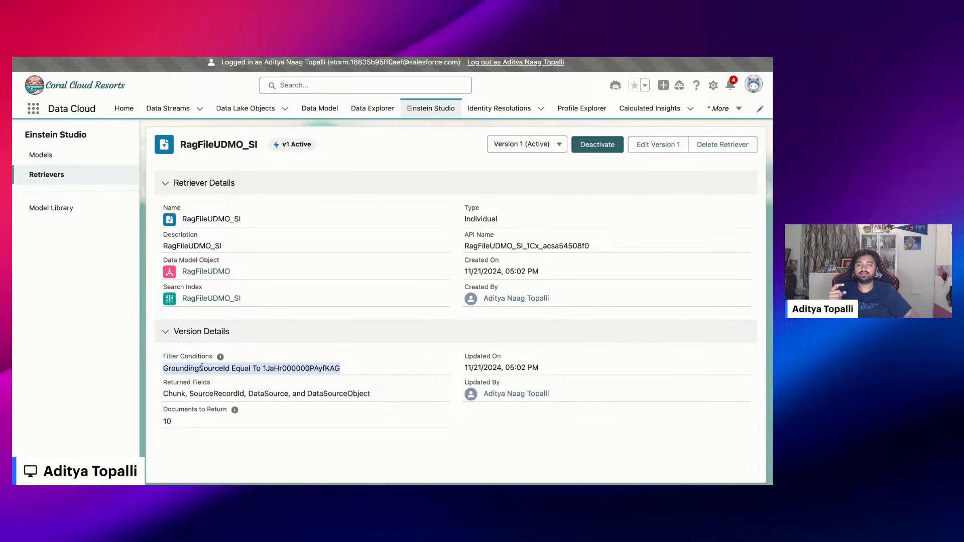
pyautogui.click(264, 369)
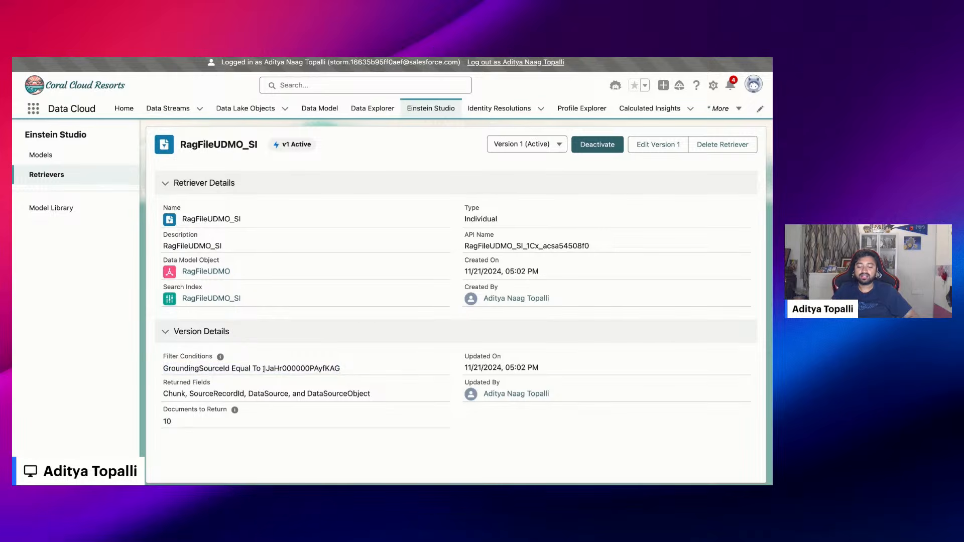
pyautogui.doubleClick(264, 369)
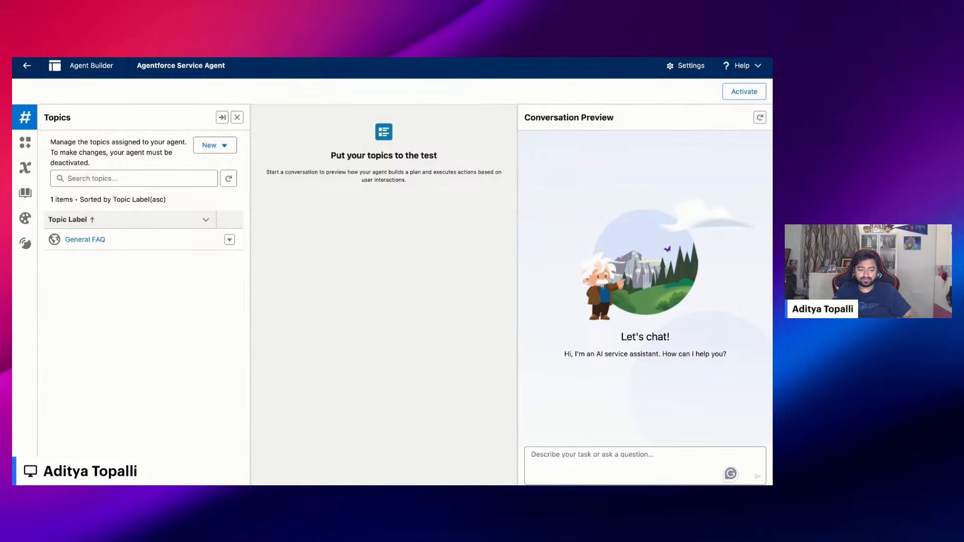
# In Agent Builder, ask the Agentforce Service Agent "Where are valet vehicles parked?" in the conversation preview and read its reply
pyautogui.write('Where are valet vehicles parked?')
pyautogui.press('Return')
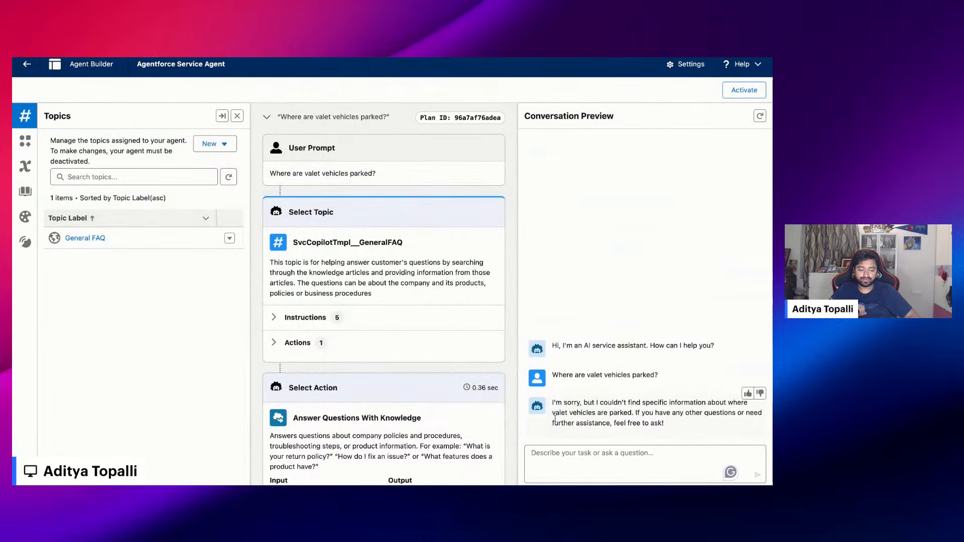
pyautogui.tripleClick(553, 401)
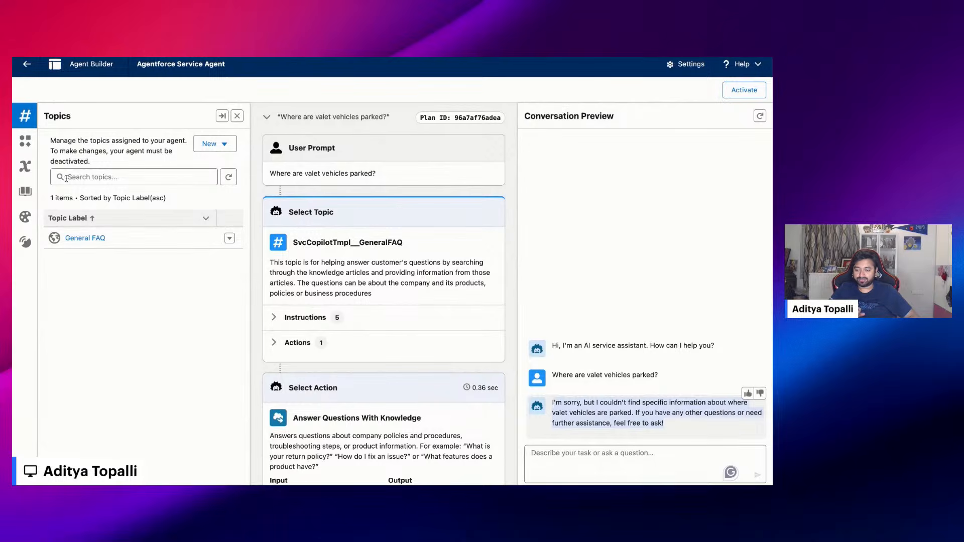
# Assign the Resort Policies library as the Agentforce Service Agent's knowledge source and save the change
pyautogui.click(26, 198)
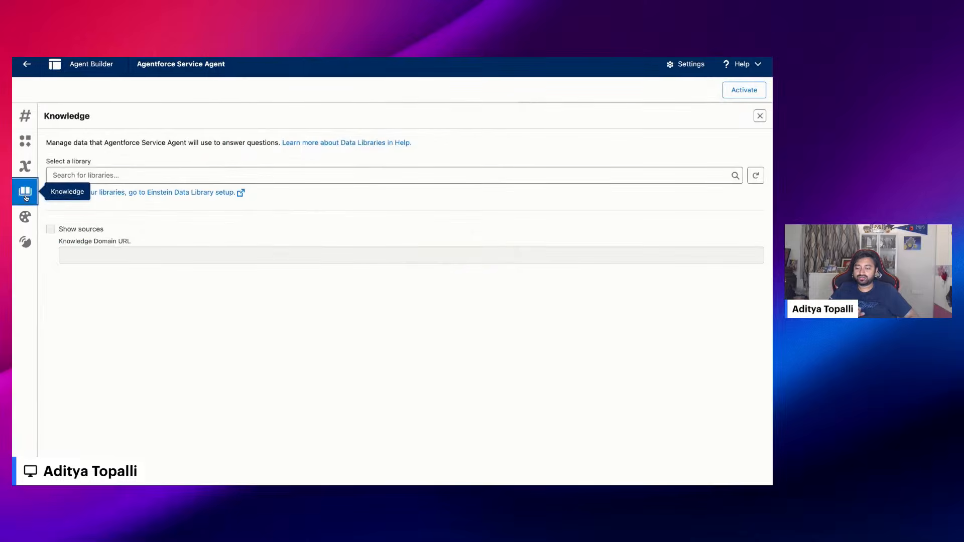
pyautogui.click(69, 175)
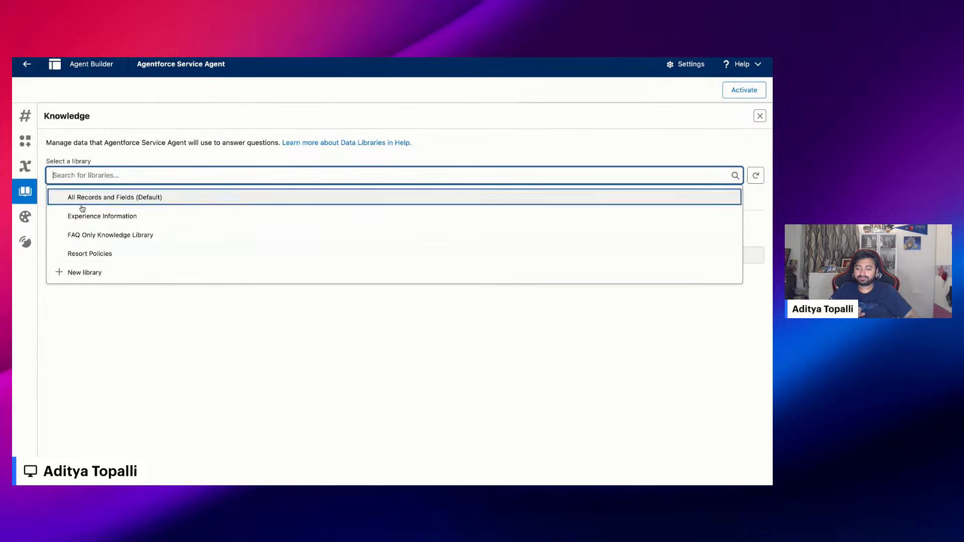
pyautogui.click(84, 255)
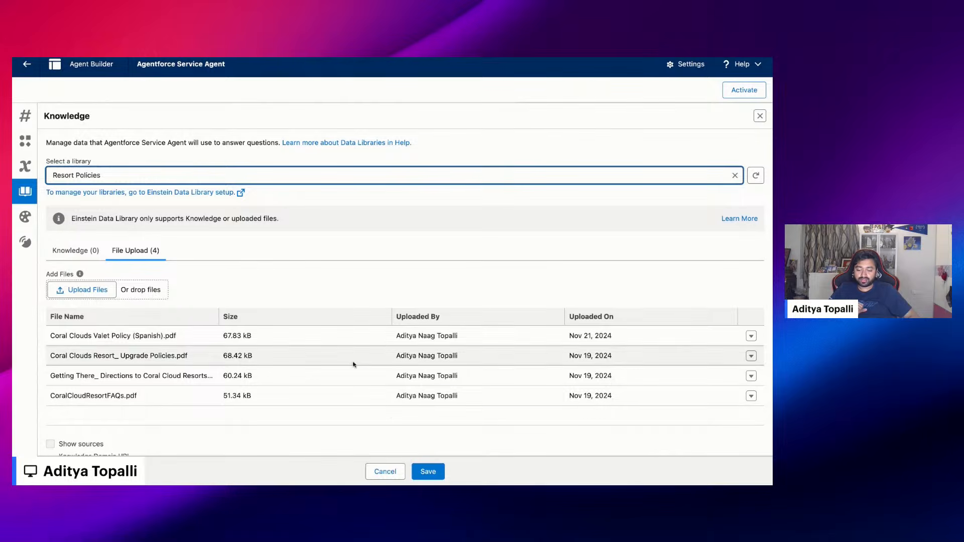
pyautogui.click(389, 413)
pyautogui.click(425, 472)
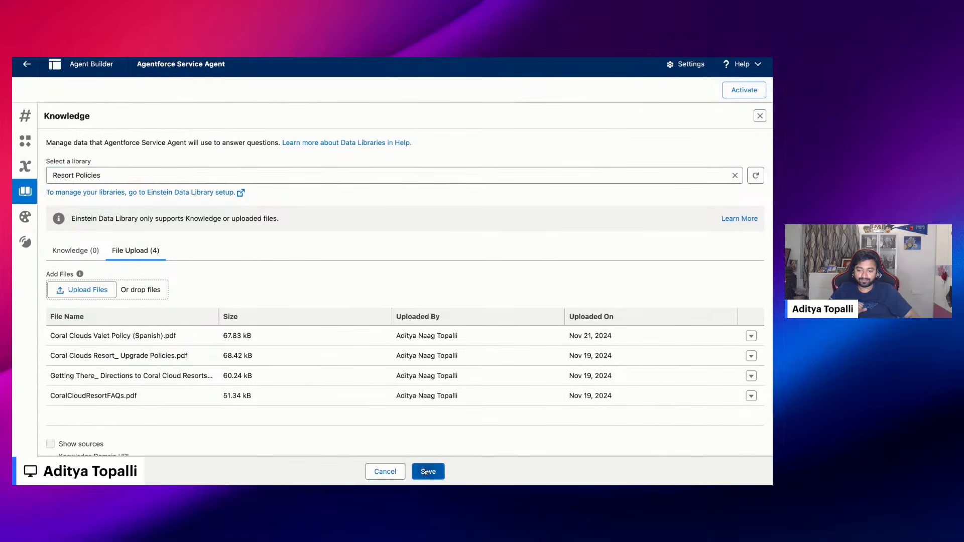
# Restart the conversation preview, ask "Where are valet vehicles parked?" again, and read the agent's answer
pyautogui.click(26, 118)
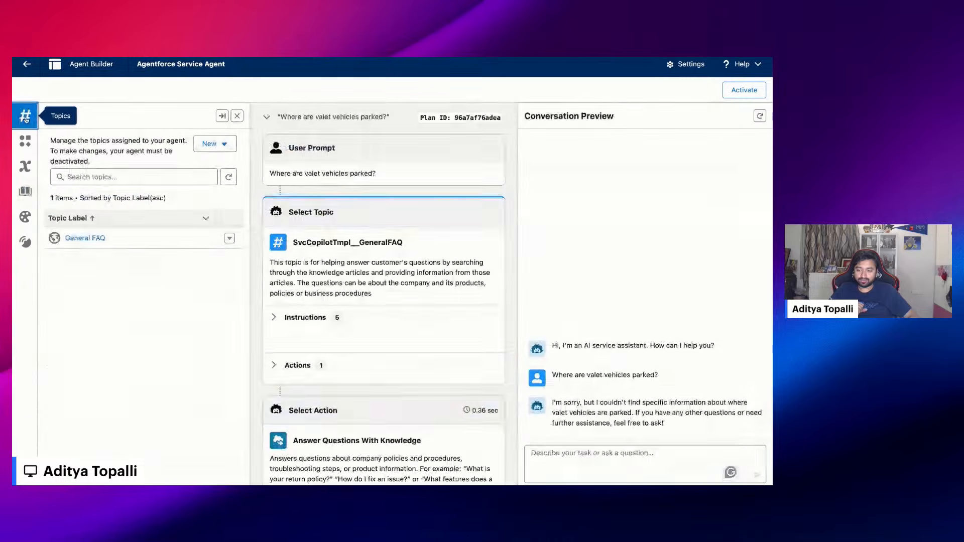
pyautogui.click(760, 116)
pyautogui.click(562, 453)
pyautogui.write('Where are valet vehicles parked?')
pyautogui.press('Return')
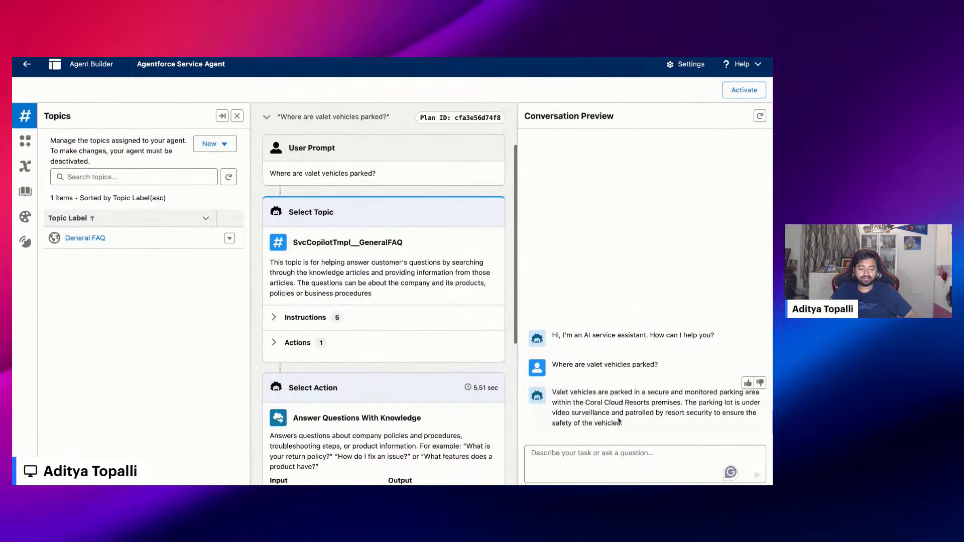
pyautogui.moveTo(553, 392); pyautogui.dragTo(624, 424)
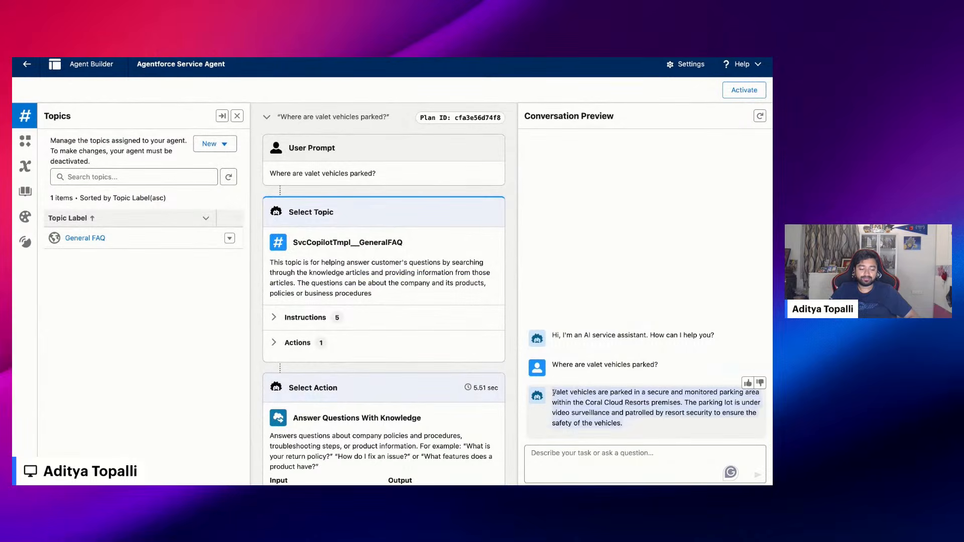
pyautogui.click(626, 423)
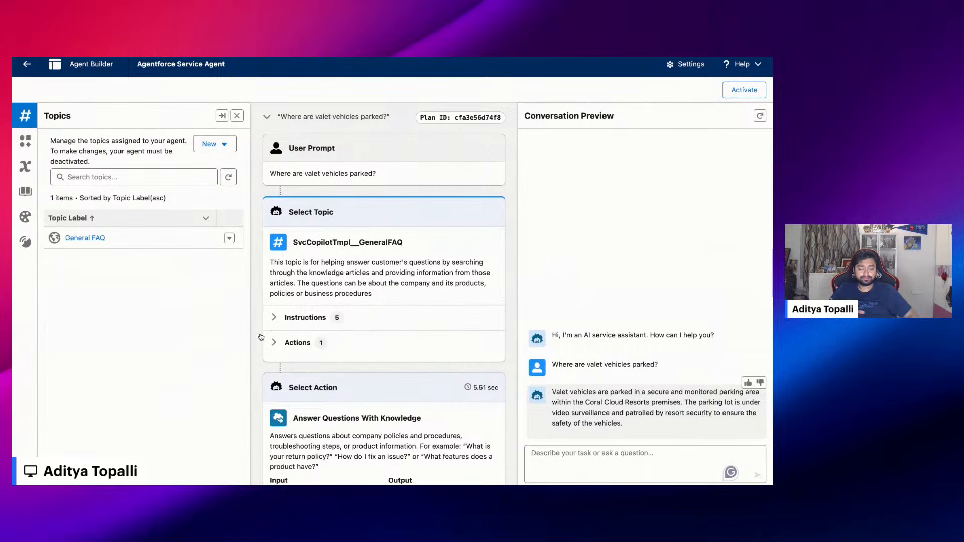
# Inspect the input and output of the Answer Questions With Knowledge action in the agent's plan for the valet parking question
pyautogui.scroll(-5, 261, 337)
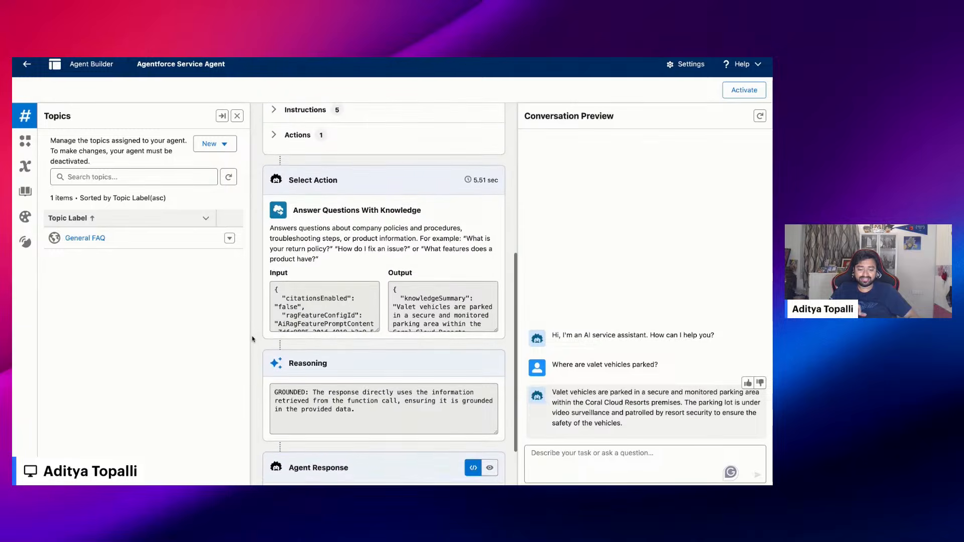
pyautogui.moveTo(294, 210); pyautogui.dragTo(421, 209)
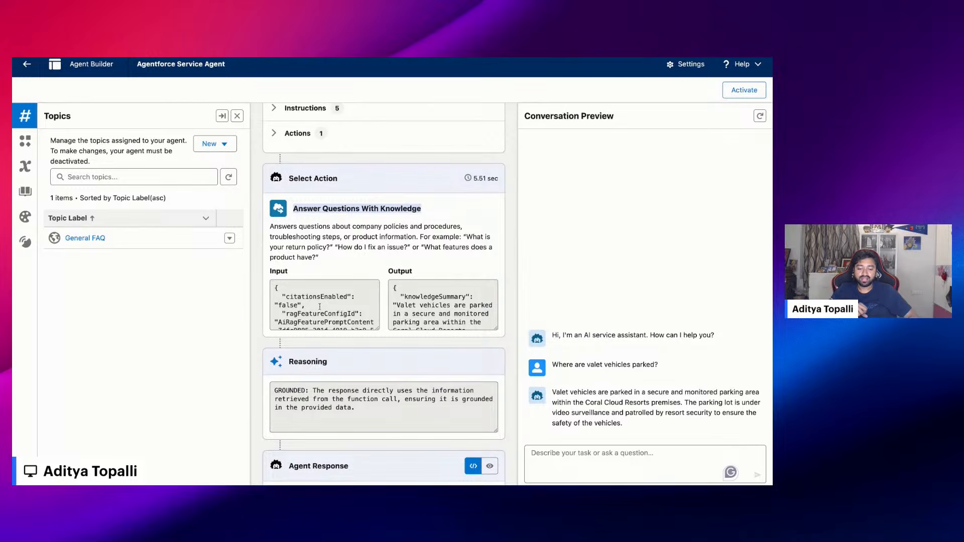
pyautogui.scroll(-3, 320, 308)
pyautogui.scroll(-1, 320, 307)
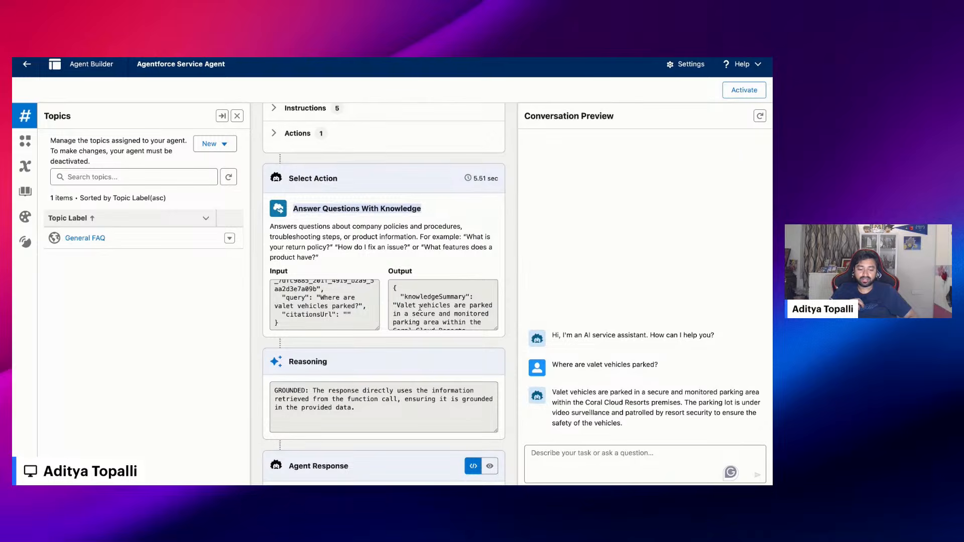
pyautogui.scroll(-2, 405, 296)
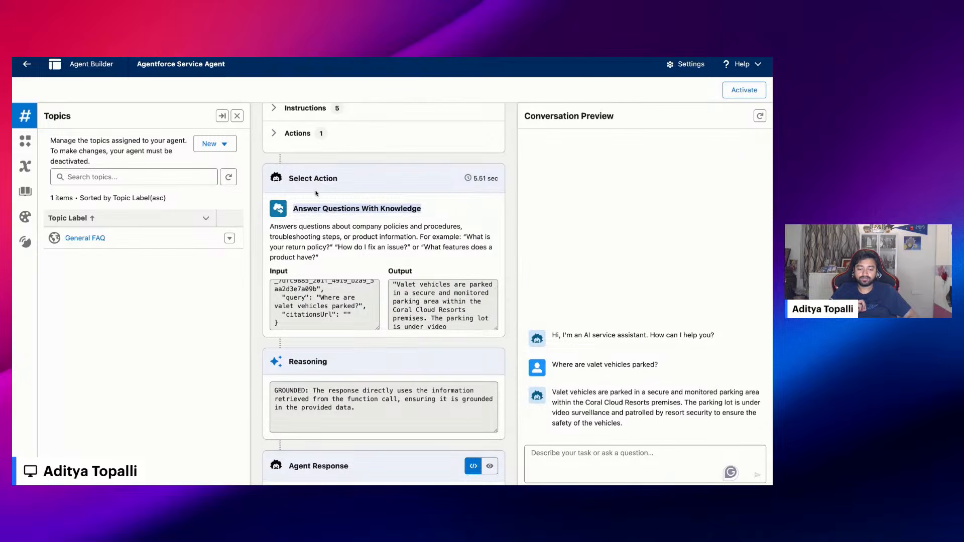
# Review the query passed to the Answer Questions With Knowledge action in the agent's plan
pyautogui.scroll(-1, 327, 301)
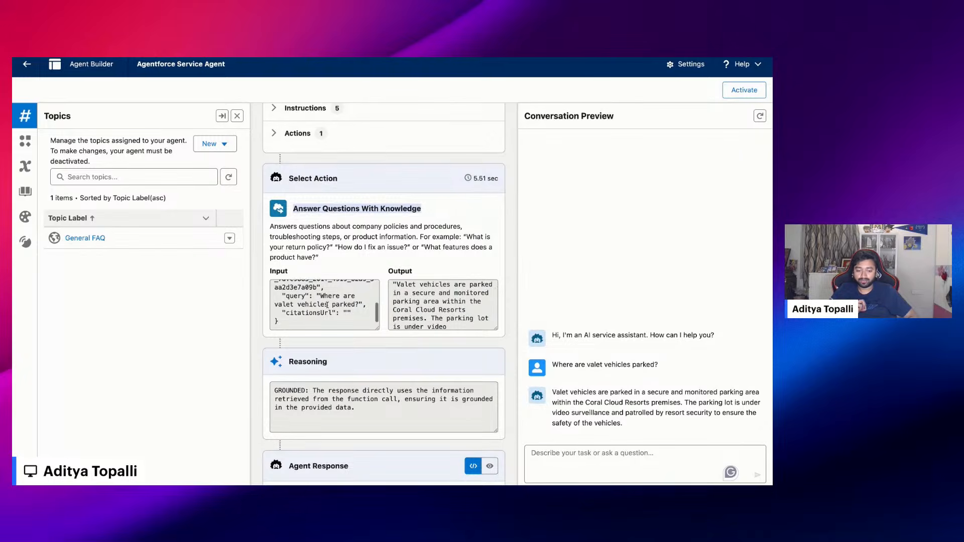
pyautogui.click(330, 264)
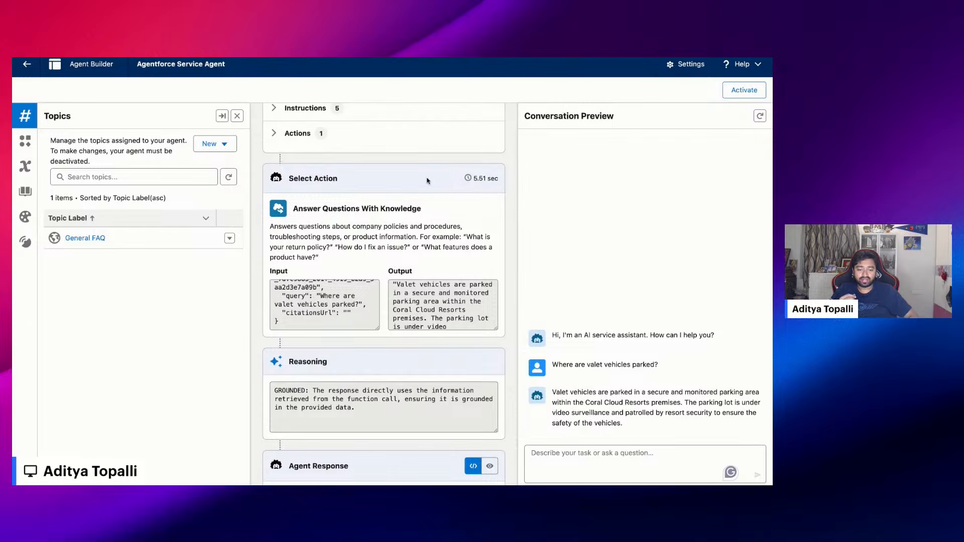
pyautogui.doubleClick(399, 206)
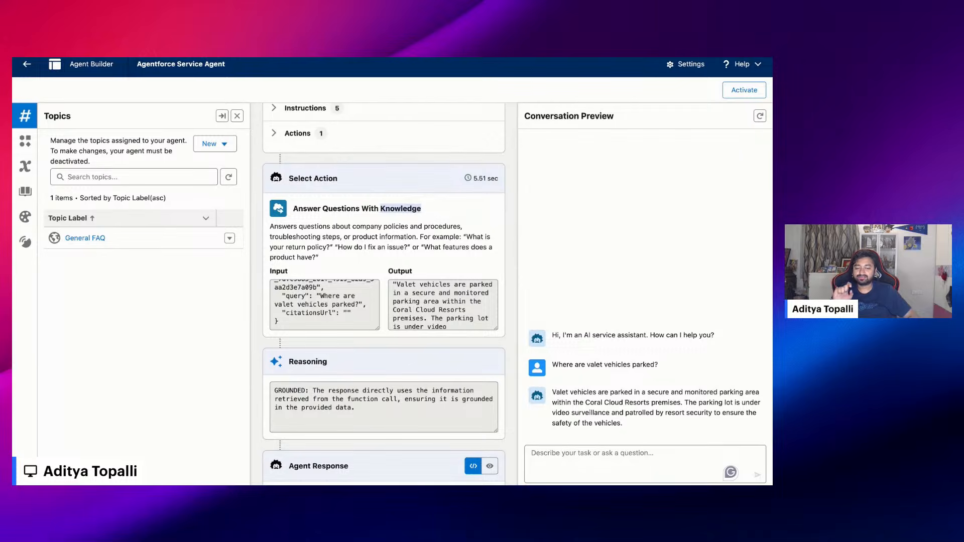
pyautogui.click(400, 216)
pyautogui.tripleClick(400, 215)
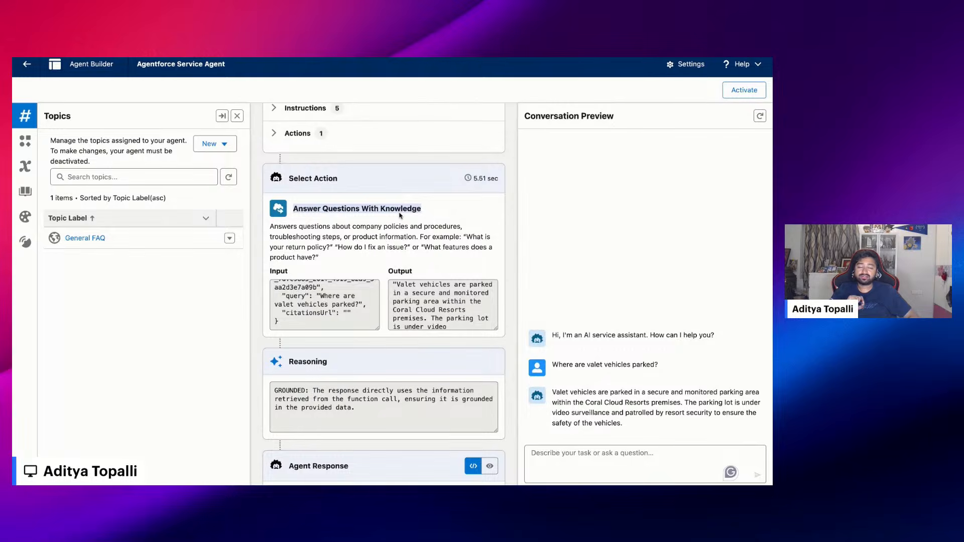
# Switch to Prompt Builder in Salesforce Setup, widen the template Name column, and open the Answer Questions with Knowledge template
pyautogui.click(687, 58)
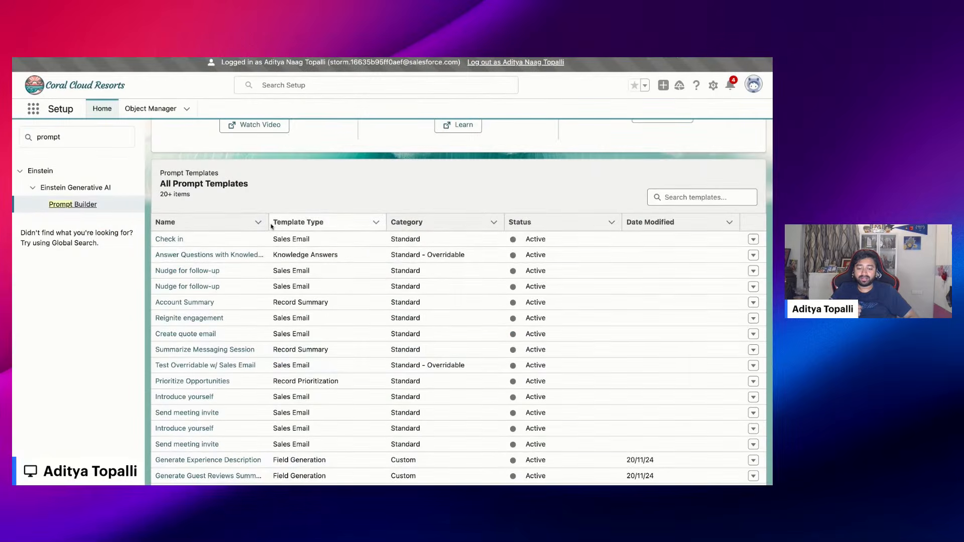
pyautogui.moveTo(268, 222); pyautogui.dragTo(328, 222)
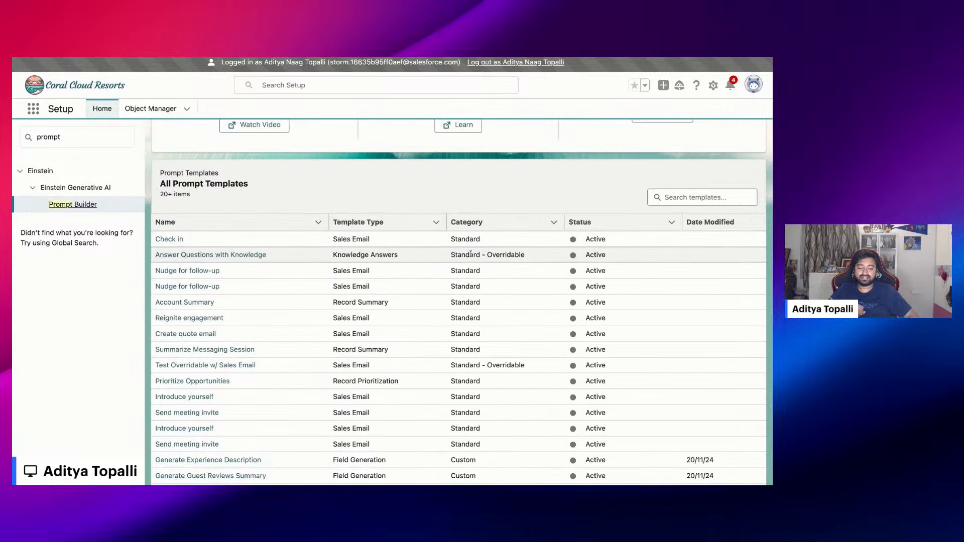
pyautogui.click(213, 255)
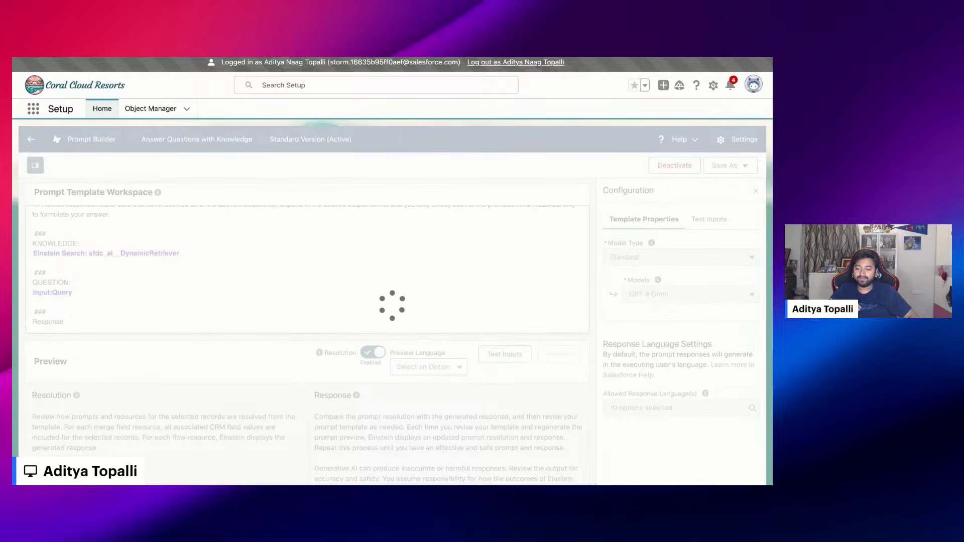
# Read the prompt template's instructions, its Einstein Search dynamic retriever in the KNOWLEDGE section, and the query input in the QUESTION section
pyautogui.scroll(4, 63, 220)
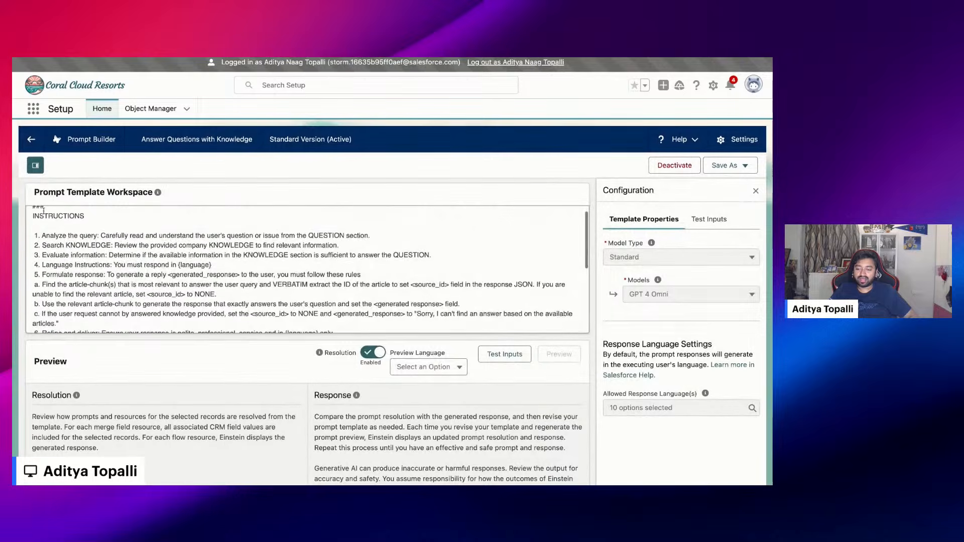
pyautogui.scroll(-1, 48, 252)
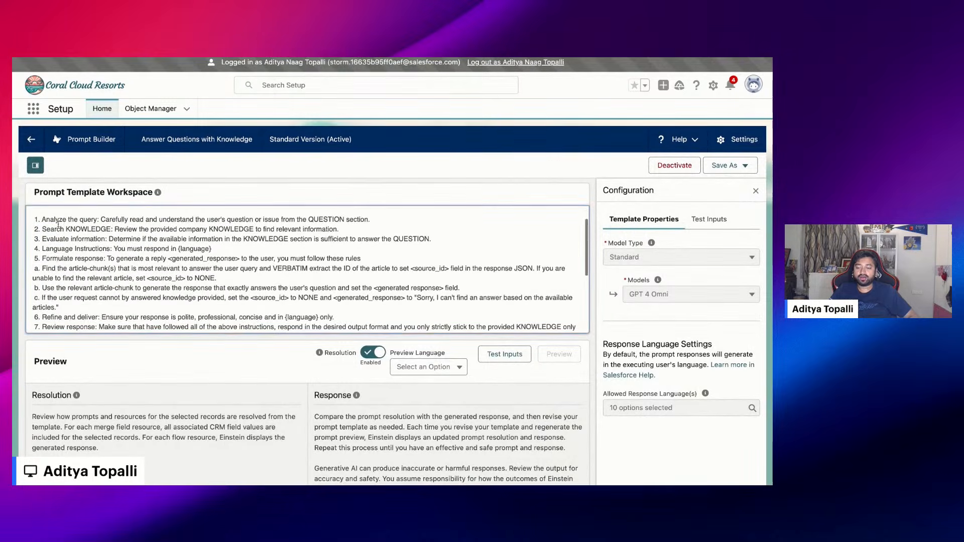
pyautogui.moveTo(59, 221); pyautogui.dragTo(179, 297)
pyautogui.scroll(-2, 59, 221)
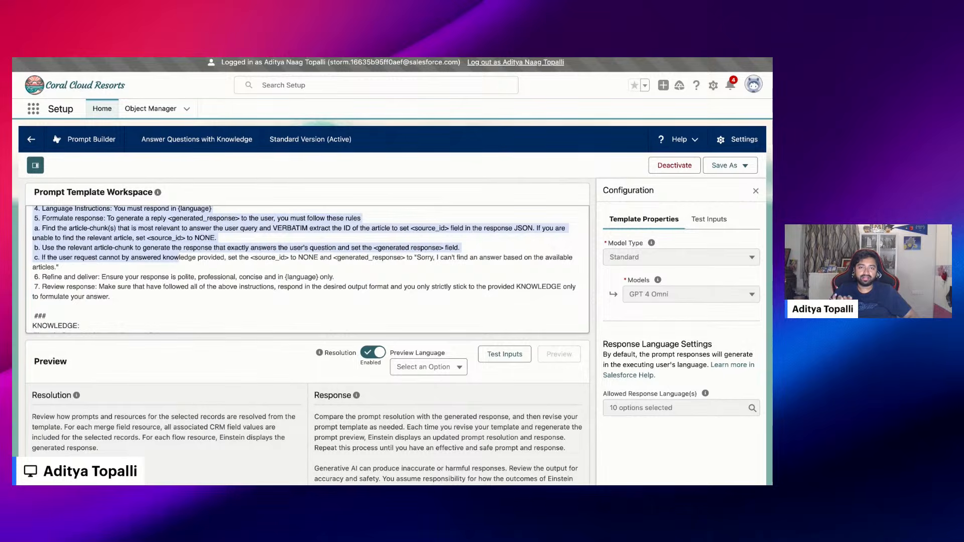
pyautogui.scroll(-3, 308, 270)
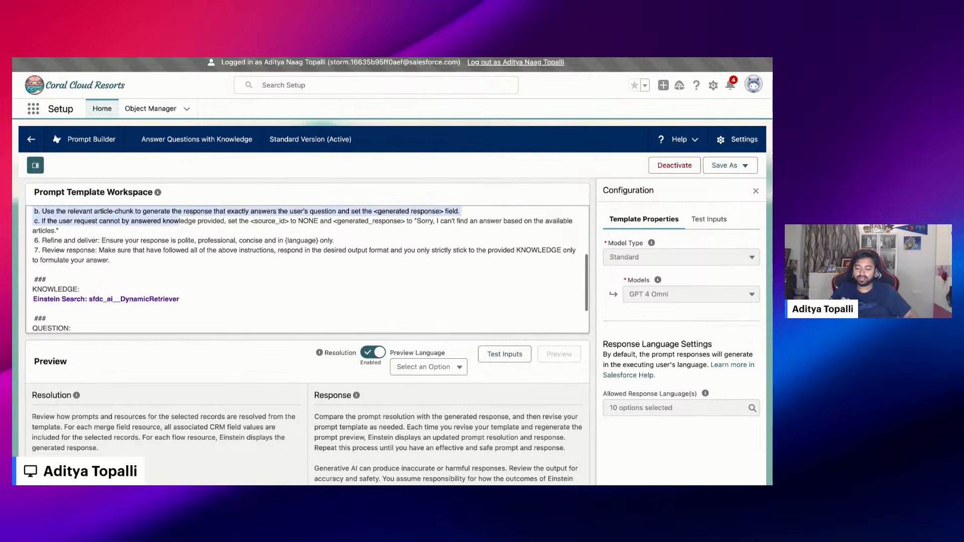
pyautogui.tripleClick(89, 318)
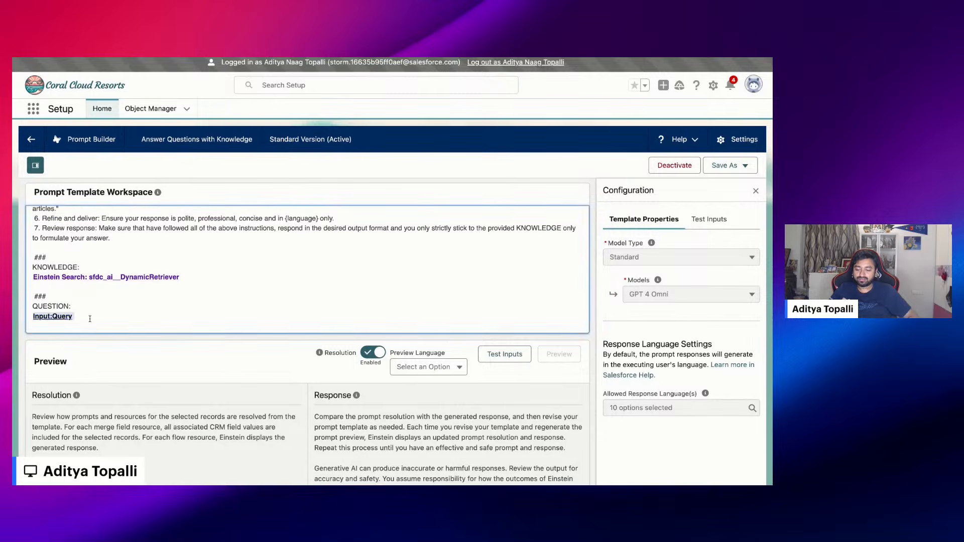
pyautogui.click(179, 277)
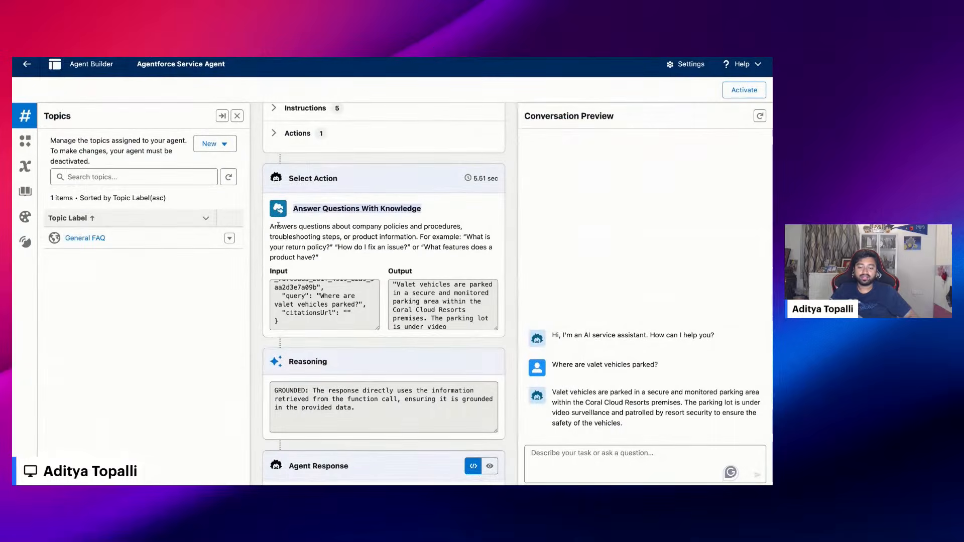
pyautogui.click(426, 210)
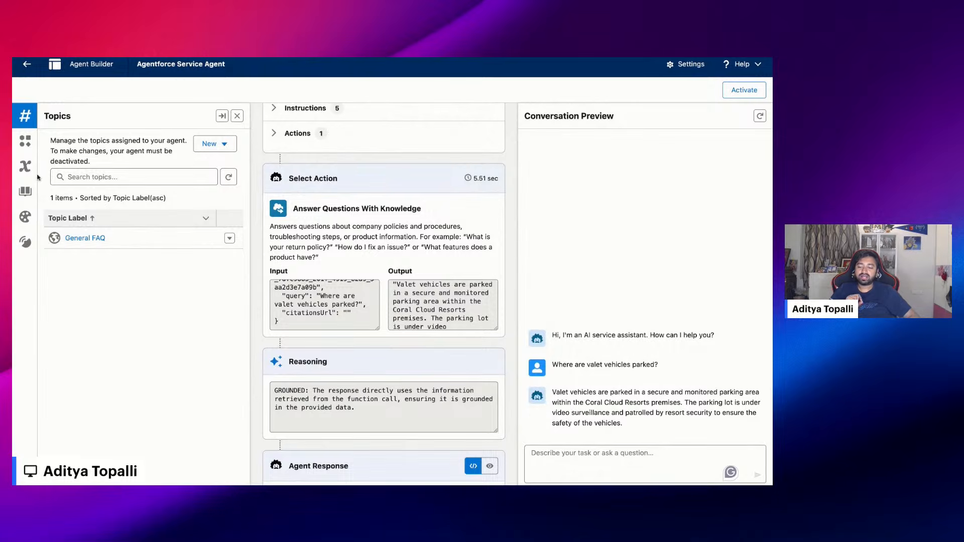
pyautogui.click(26, 191)
pyautogui.click(28, 119)
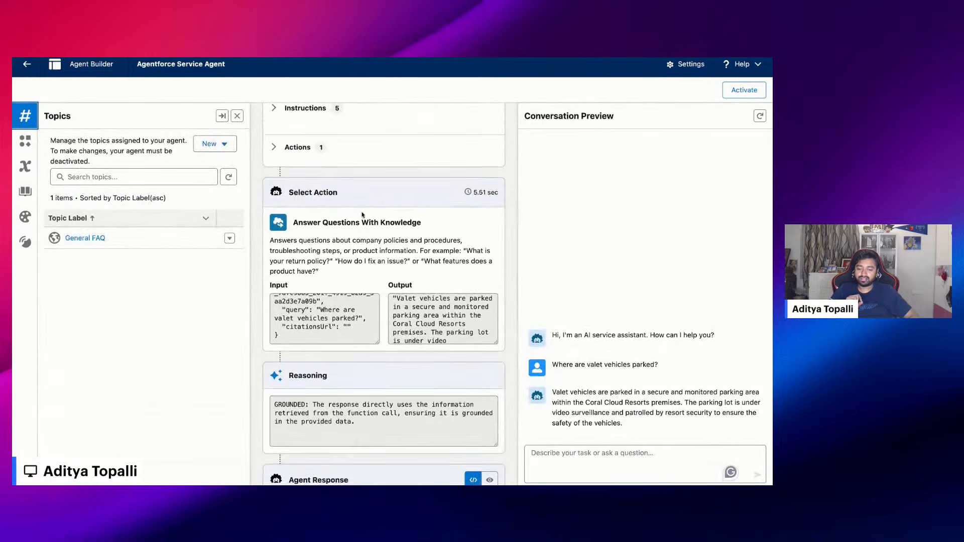
pyautogui.tripleClick(293, 209)
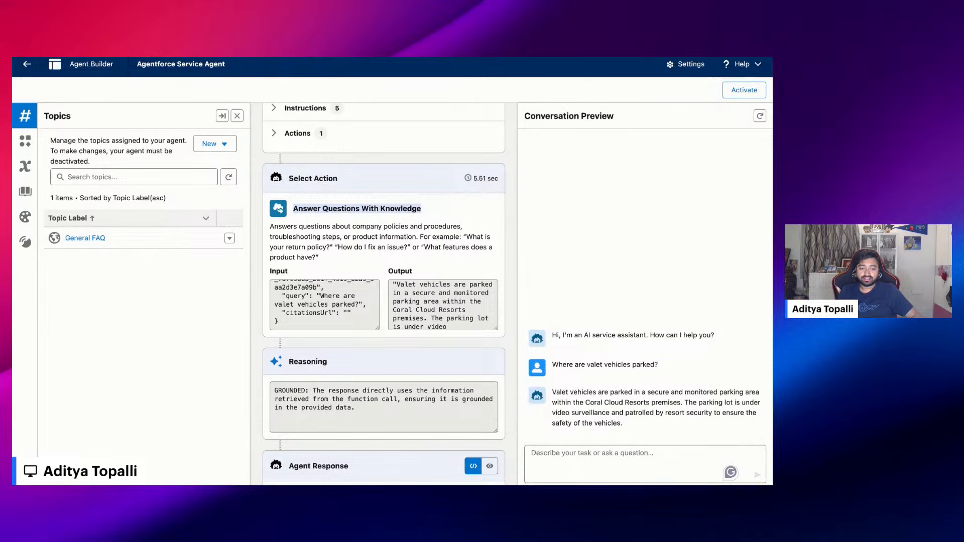
# View the agent's knowledge settings in Agent Builder, examining the Resort Policies library's uploaded files and the Show sources option
pyautogui.click(25, 191)
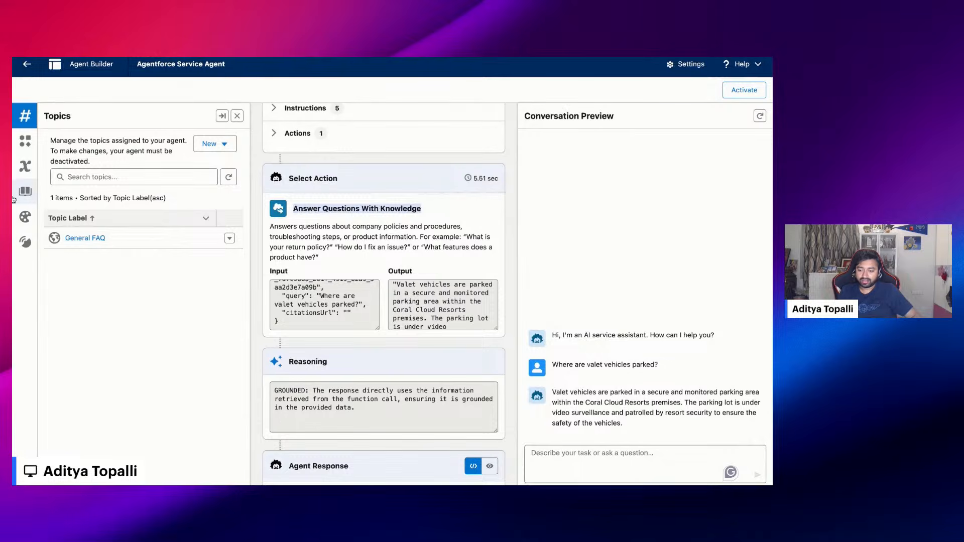
pyautogui.scroll(-2, 80, 341)
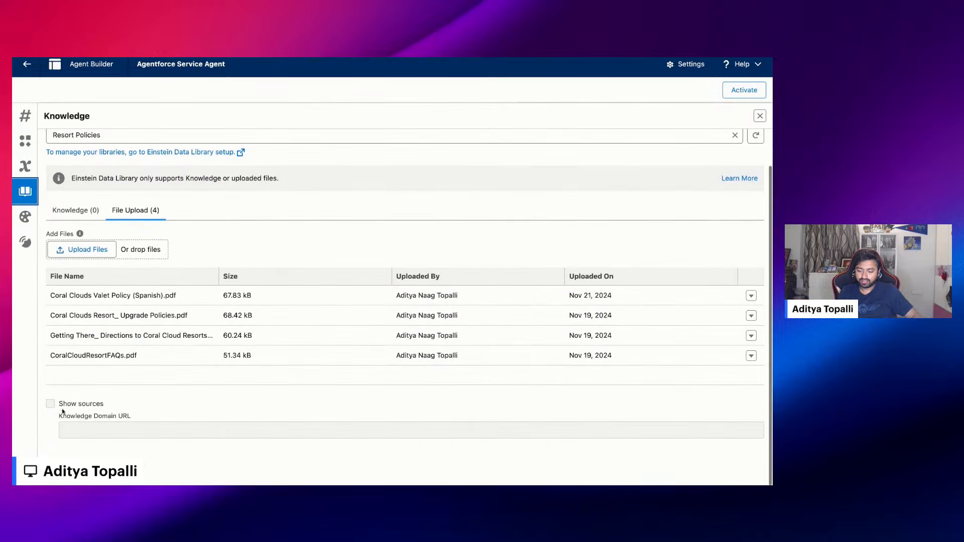
pyautogui.tripleClick(57, 408)
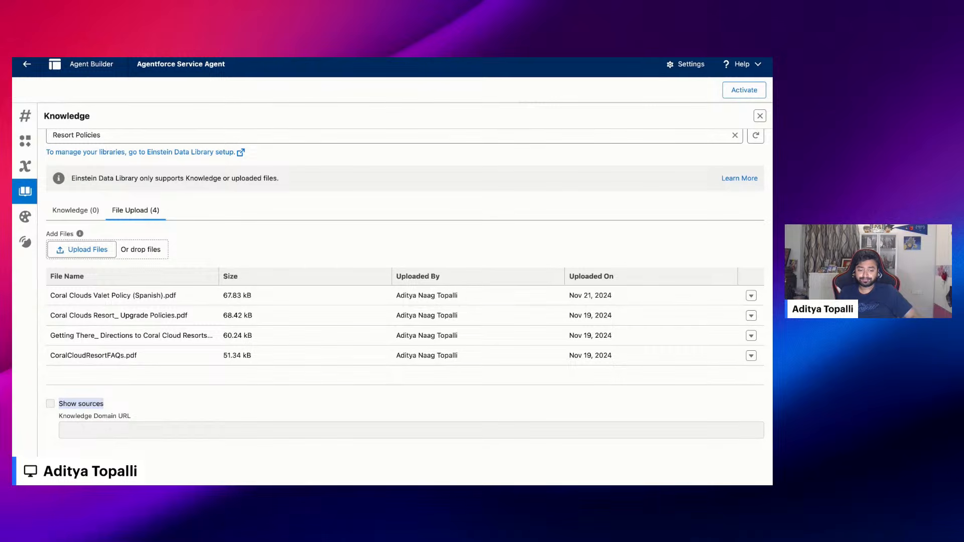
pyautogui.click(73, 58)
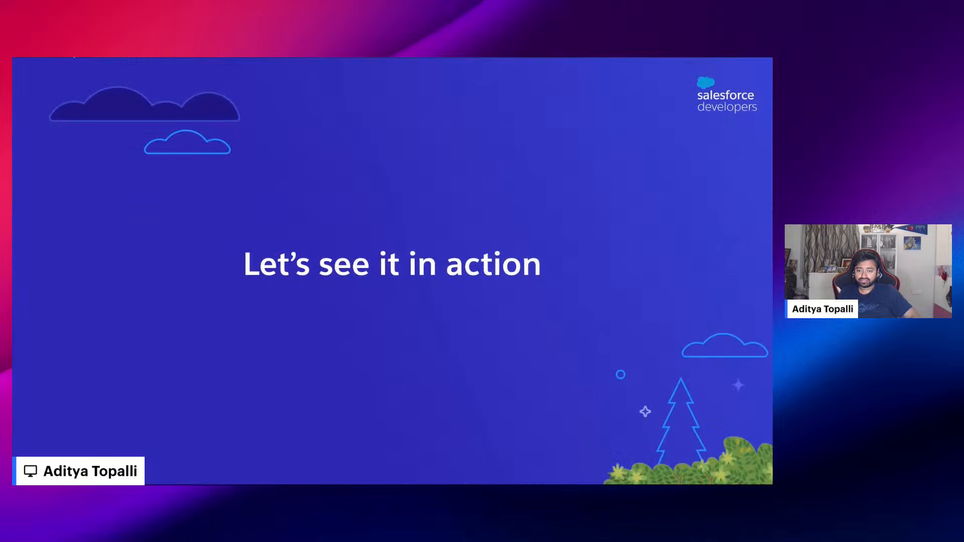
pyautogui.press('Right')
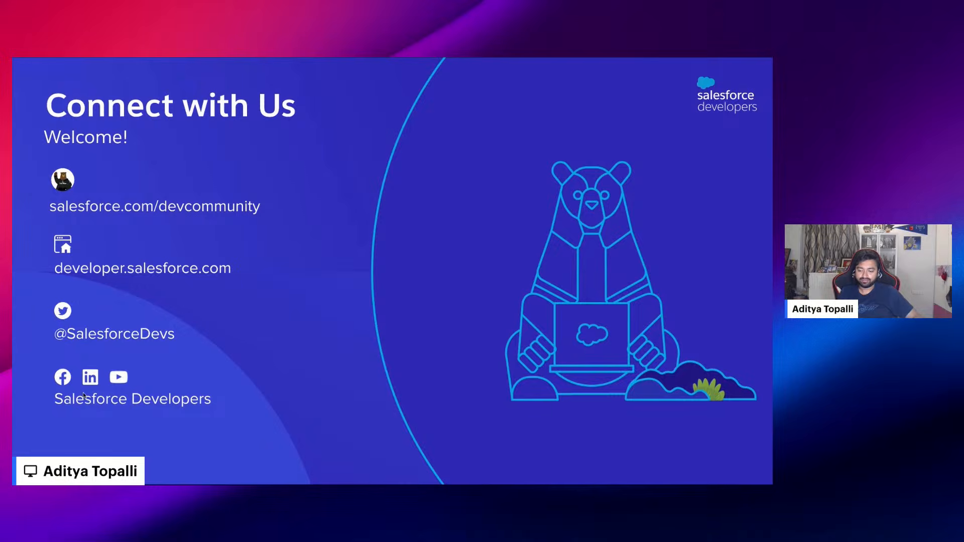
pyautogui.press('Right')
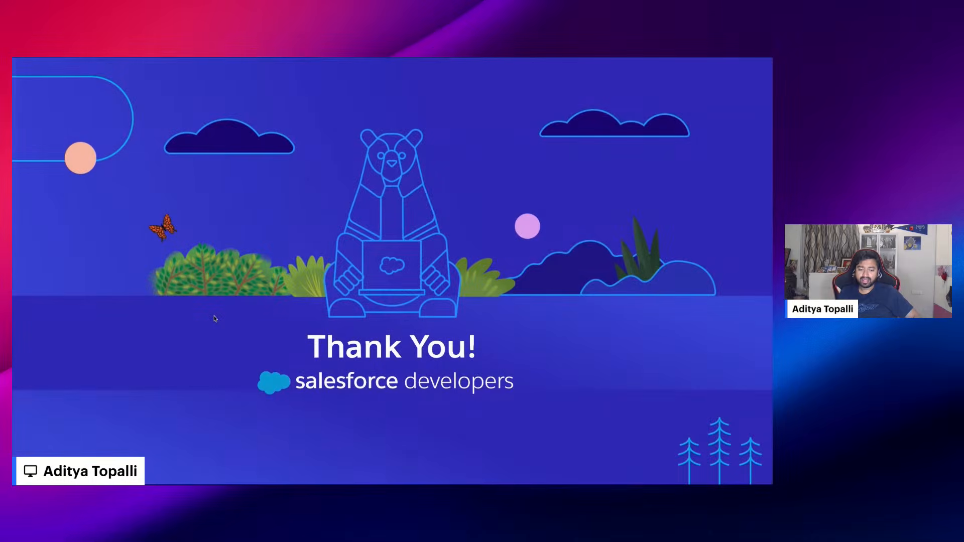